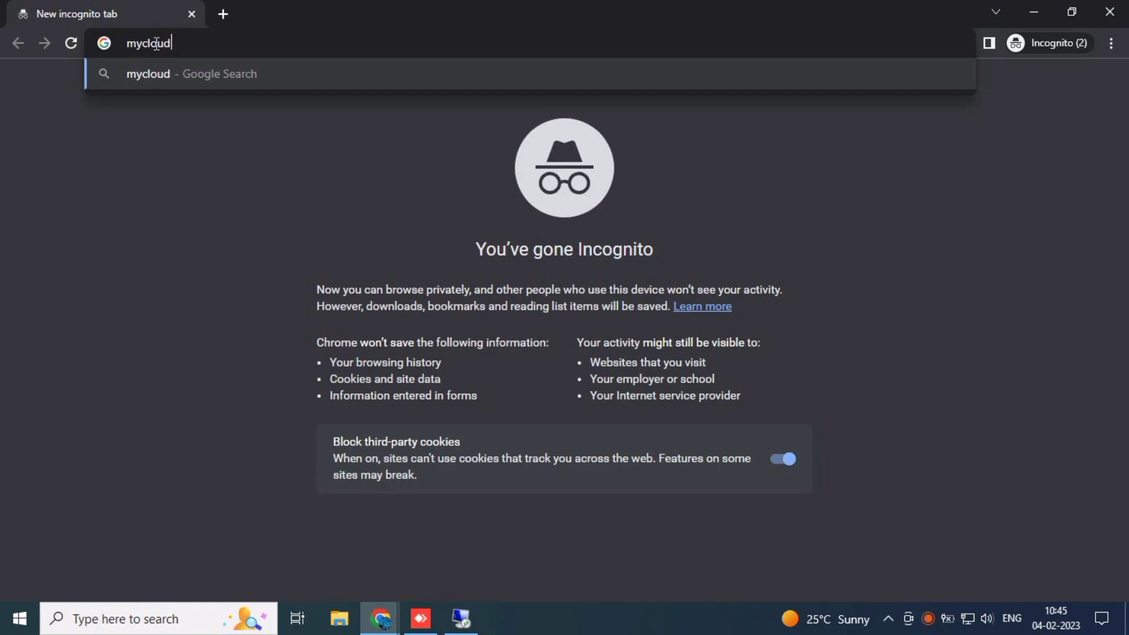
- Load mycloud.com/setup in the incognito Chrome window
type(".com")
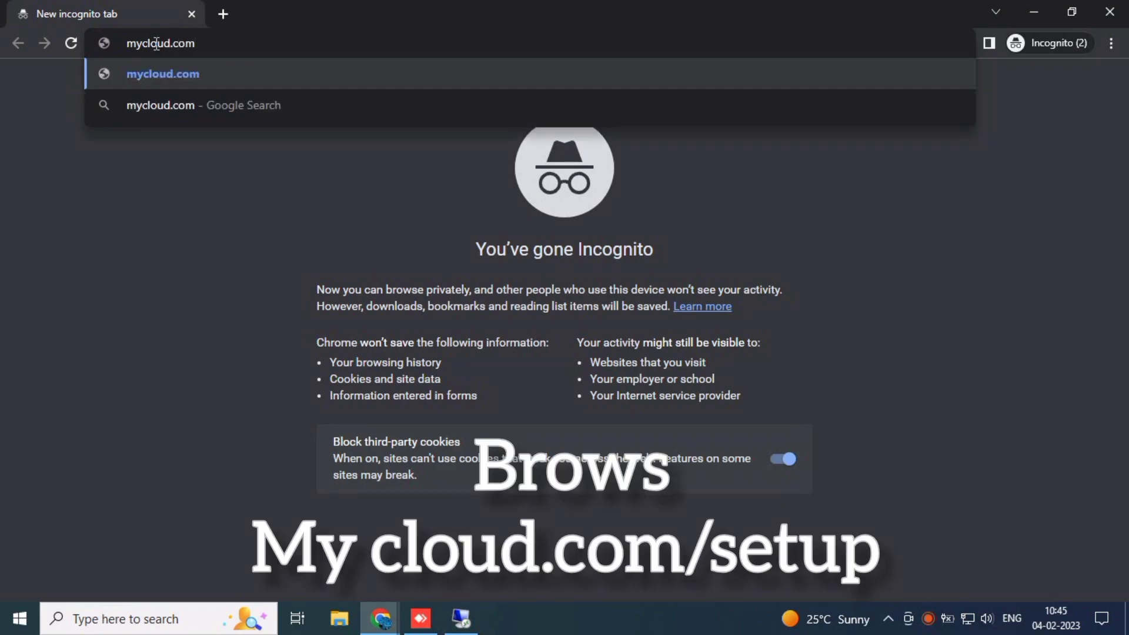
type("/st")
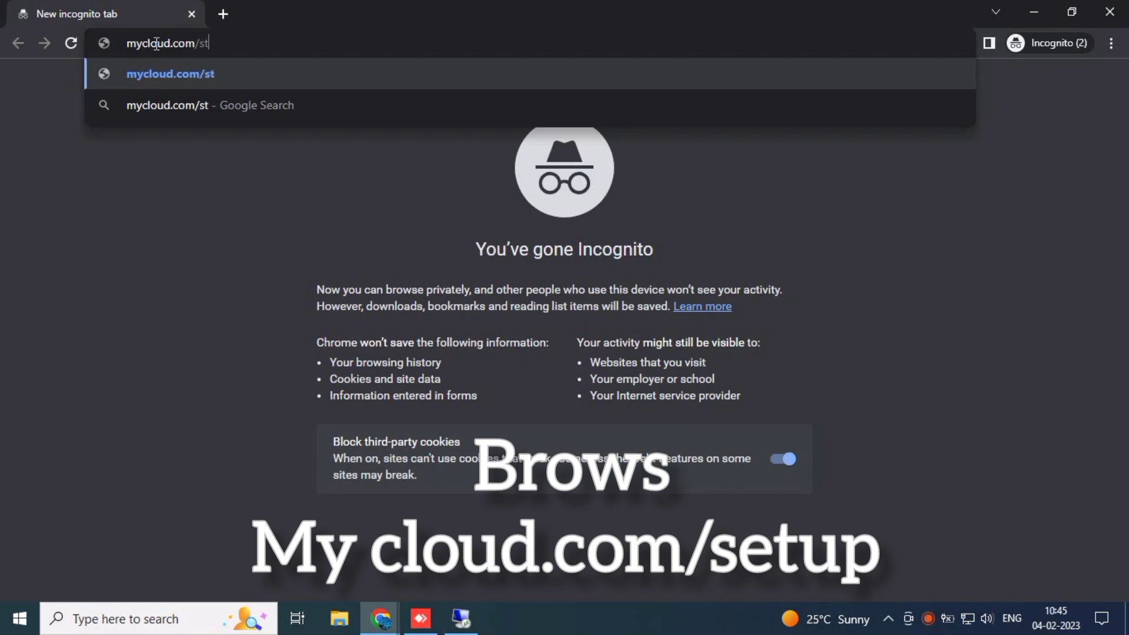
key("BackSpace")
type("etup")
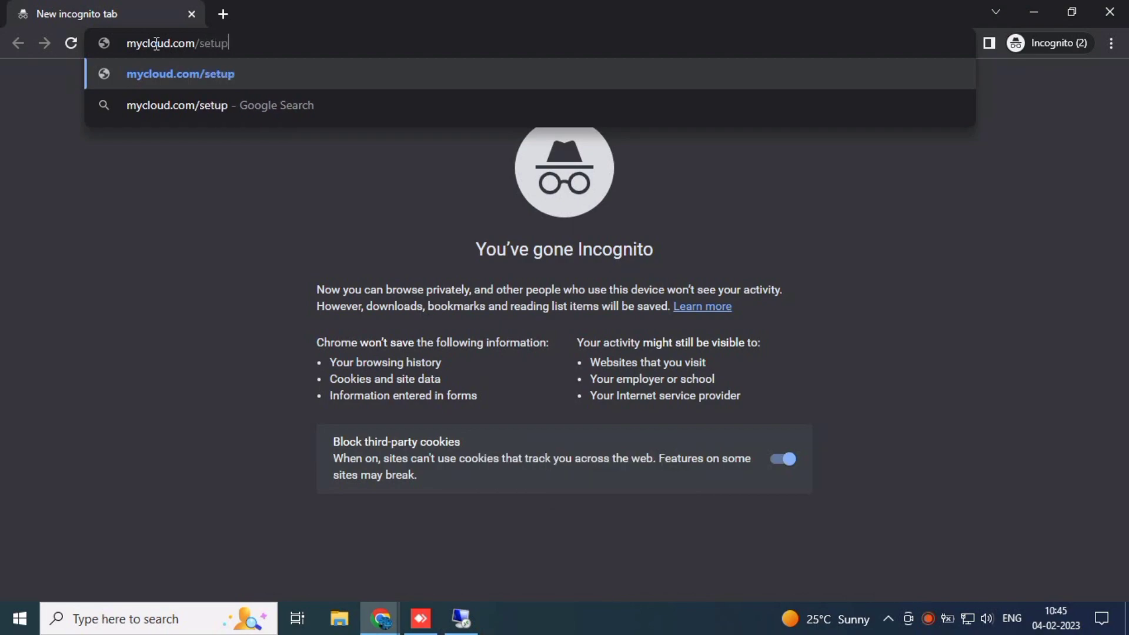
key("Return")
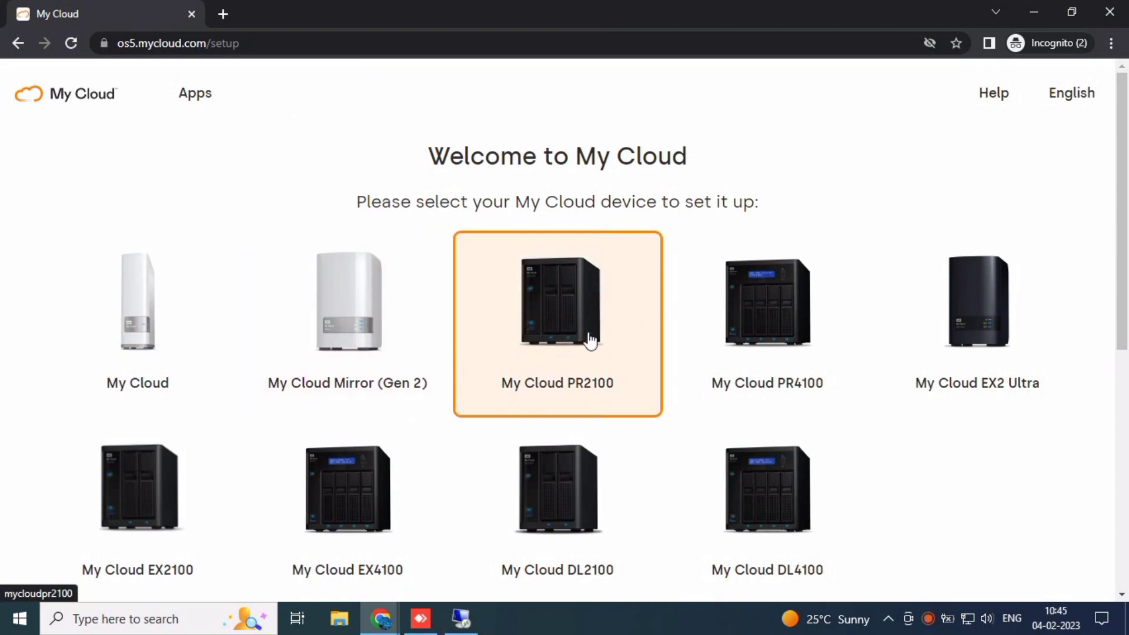
- Pick the My Cloud EX2 Ultra tile on the Welcome to My Cloud page
left_click(954, 355)
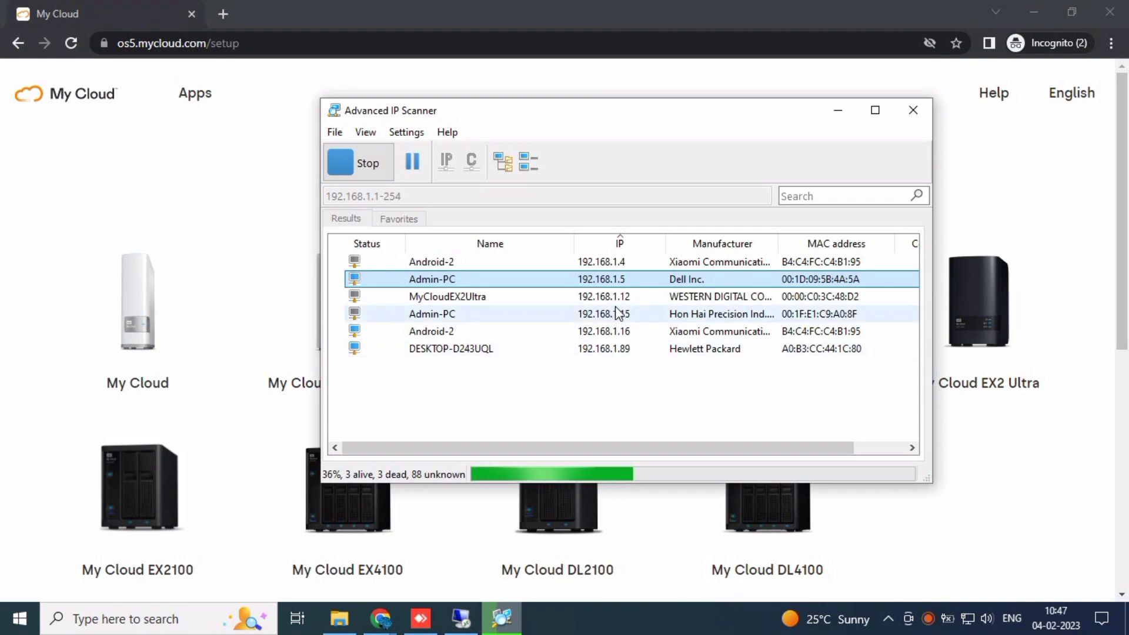
- Select the MyCloudEX2Ultra entry at 192.168.1.12 and move the scanner window aside
left_click(632, 301)
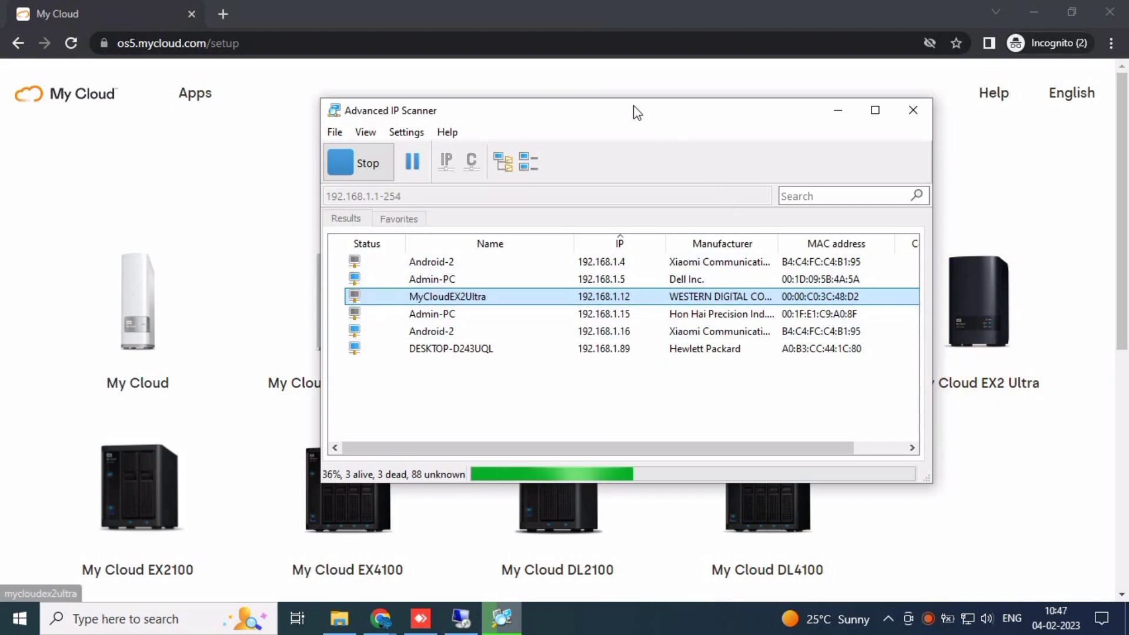
left_click_drag(623, 111, 438, 103)
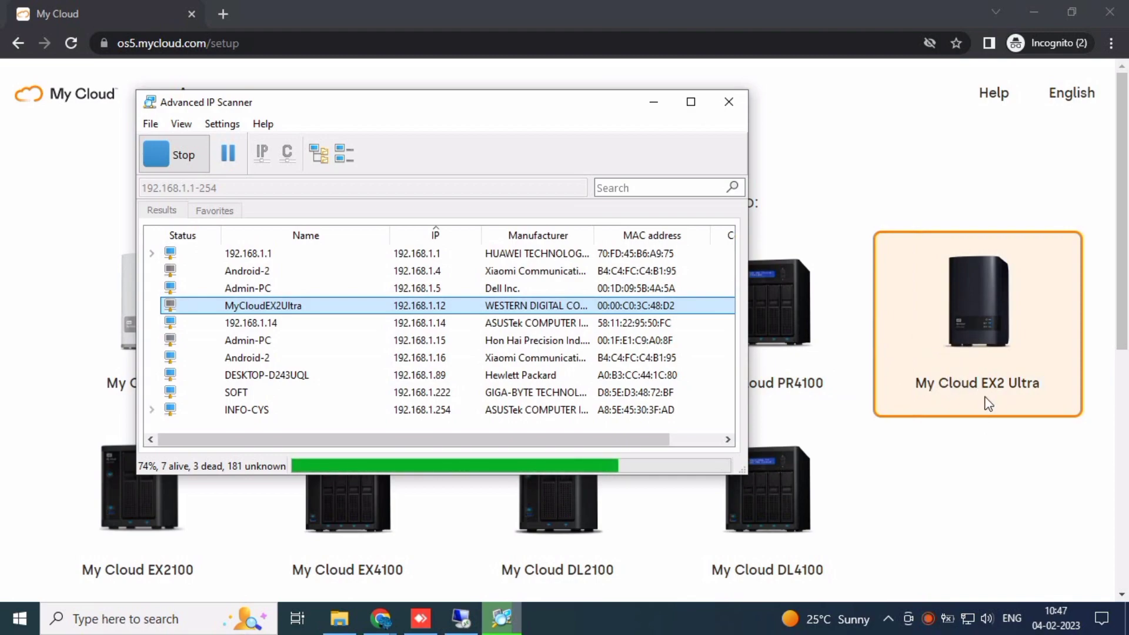
- Ping 192.168.1.12 from the Windows Run box
key("super+r")
type("pin")
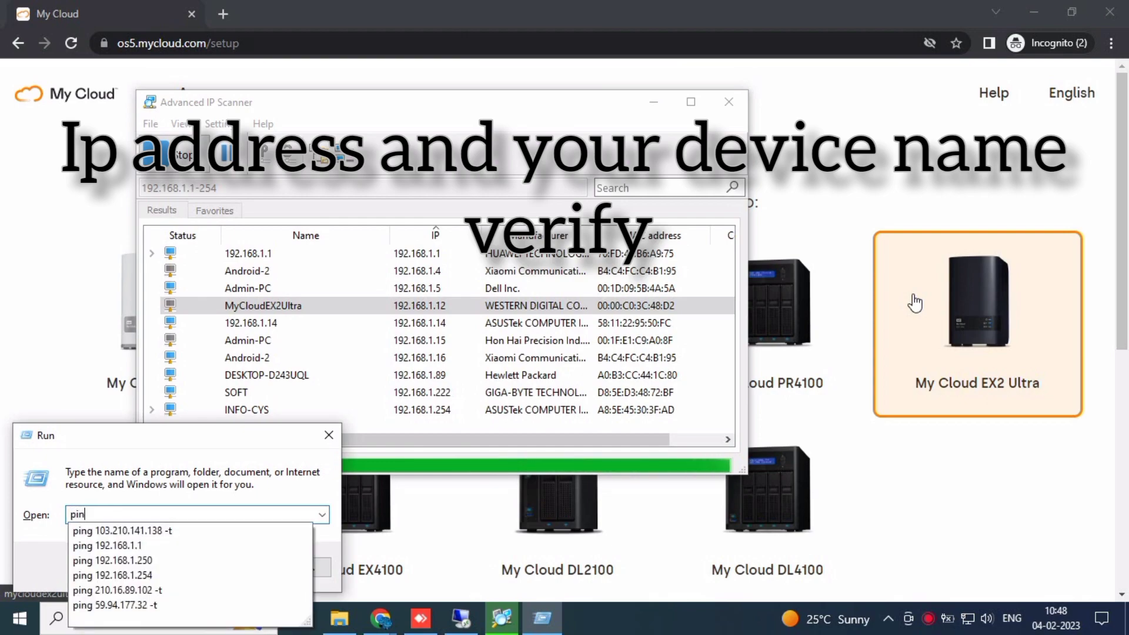
type("g 192")
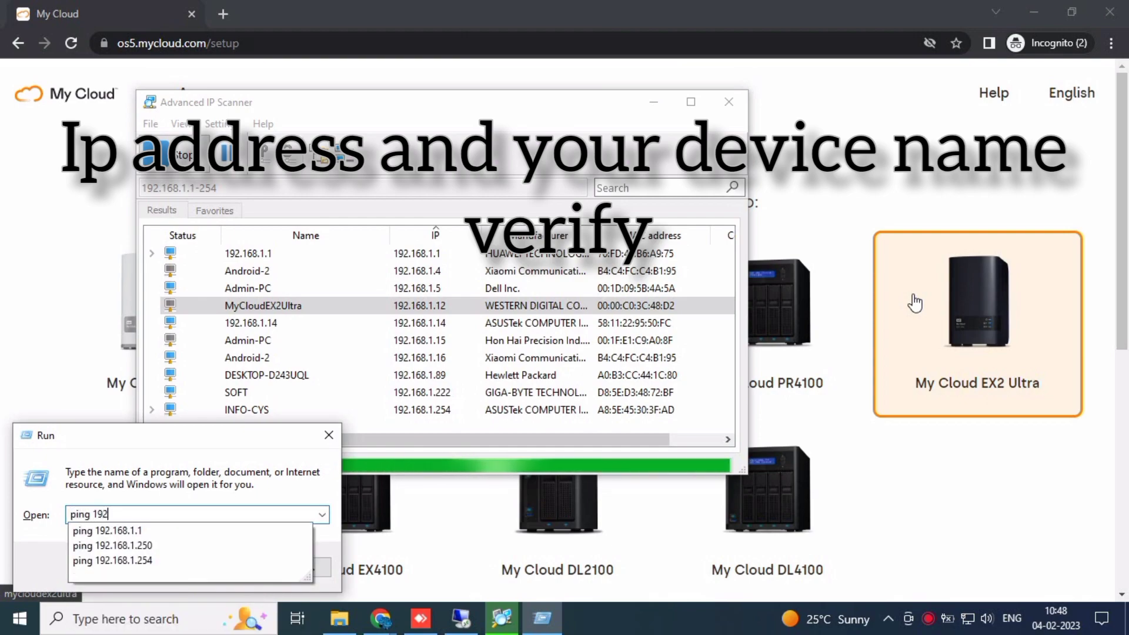
type(".168.1.")
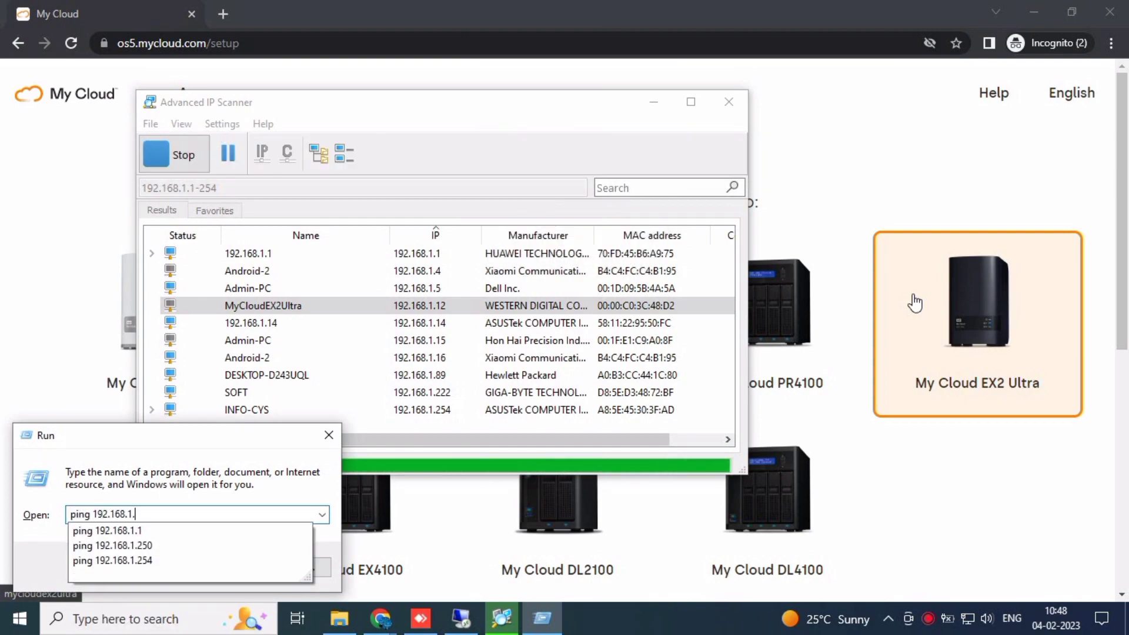
type("12 -t")
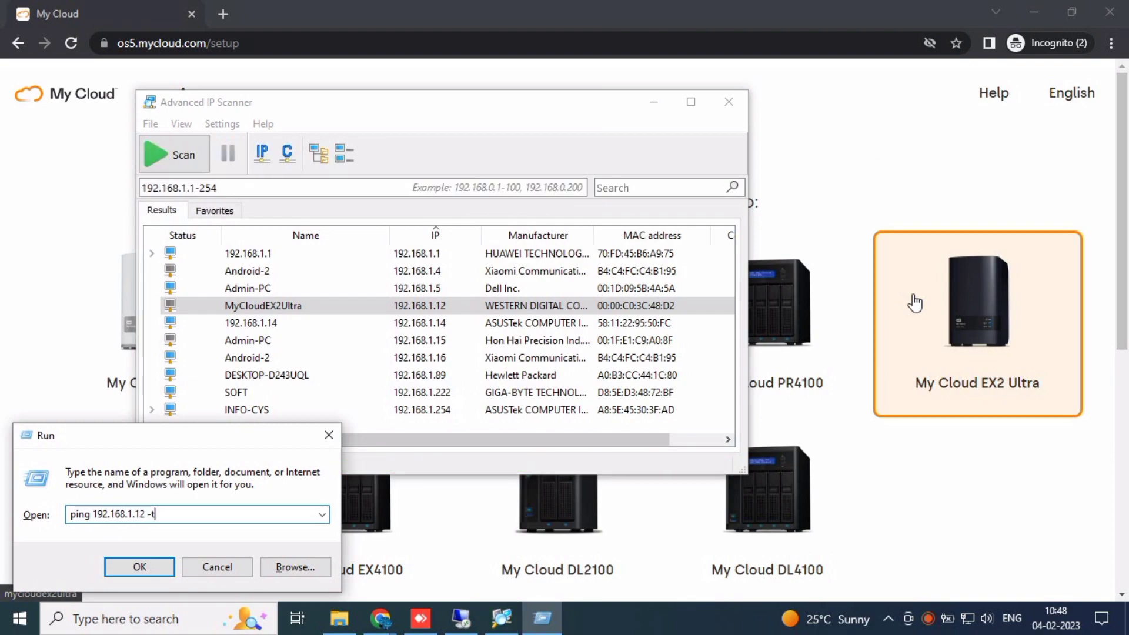
key("Return")
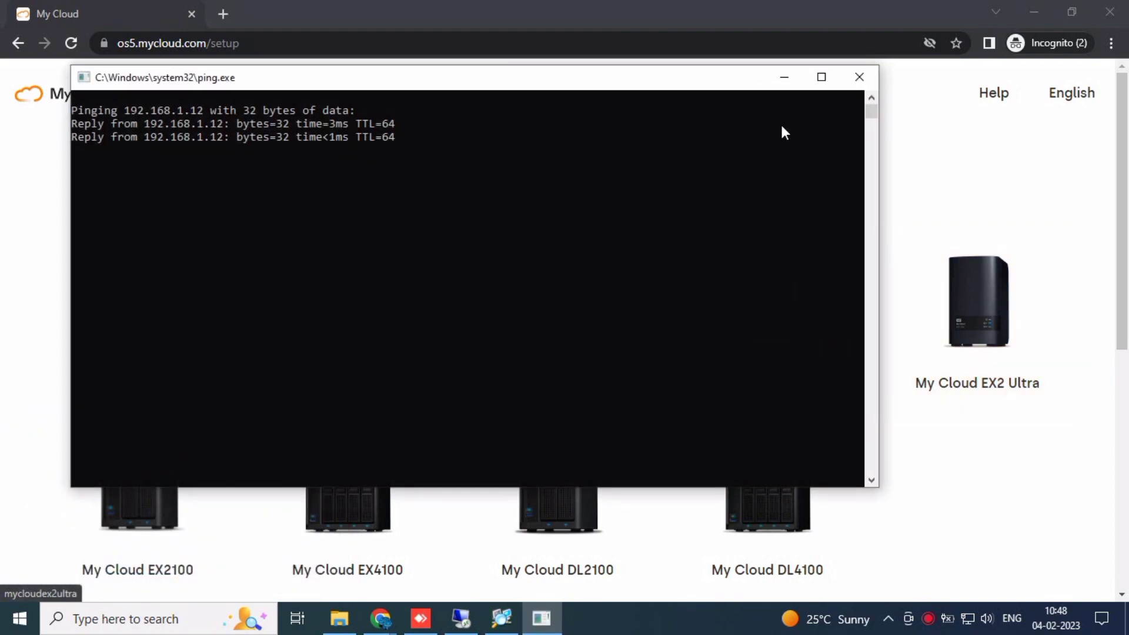
- Move the ping console aside and highlight 192.168.1.12 in the first reply
left_click_drag(473, 77, 632, 396)
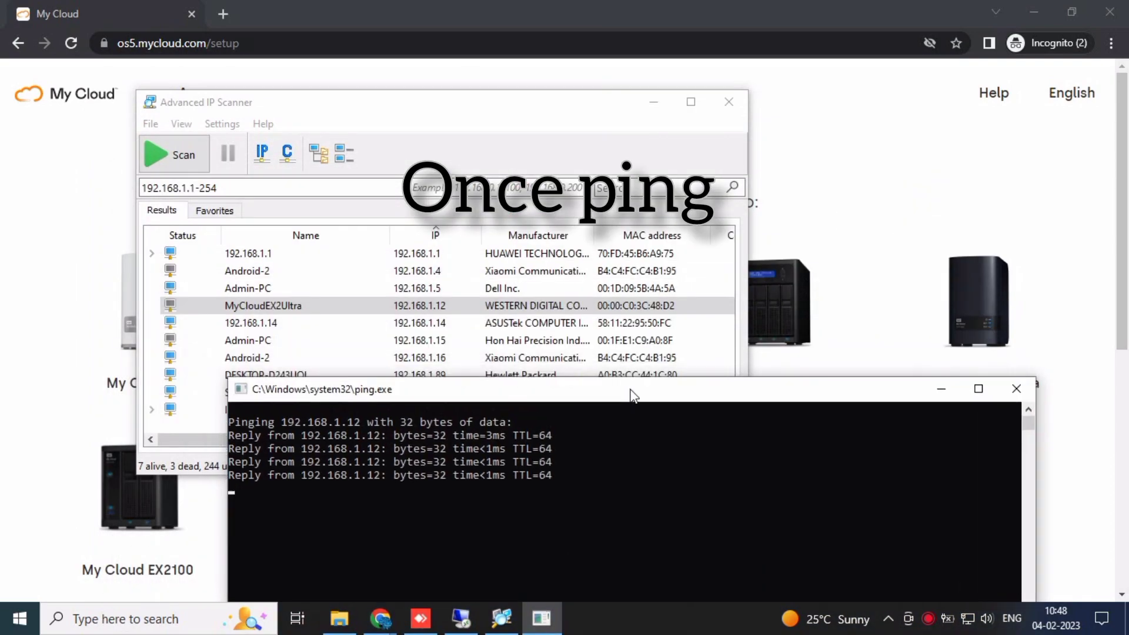
left_click(376, 436)
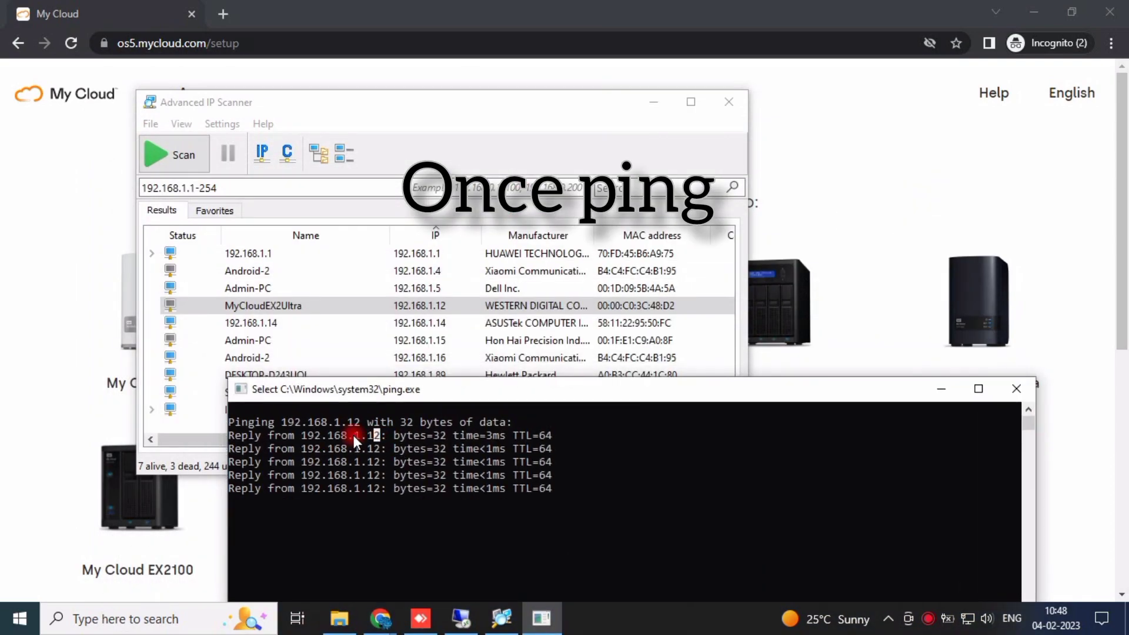
left_click_drag(303, 434, 378, 434)
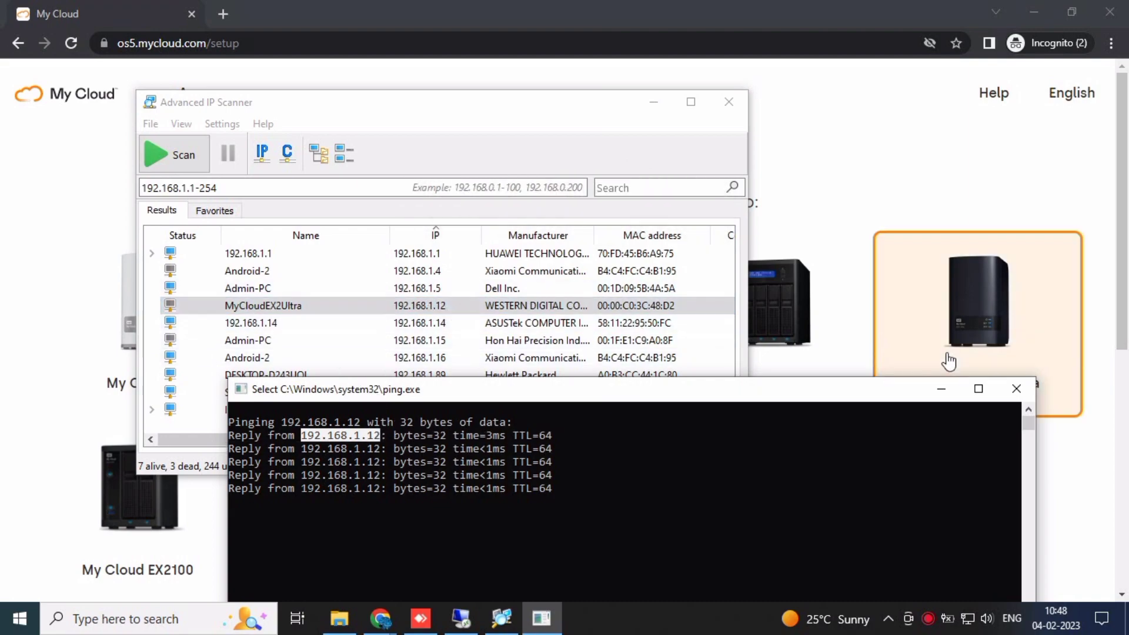
- Load the NAS at 192.168.1.12 in a new tab and continue to the license agreement
left_click(982, 336)
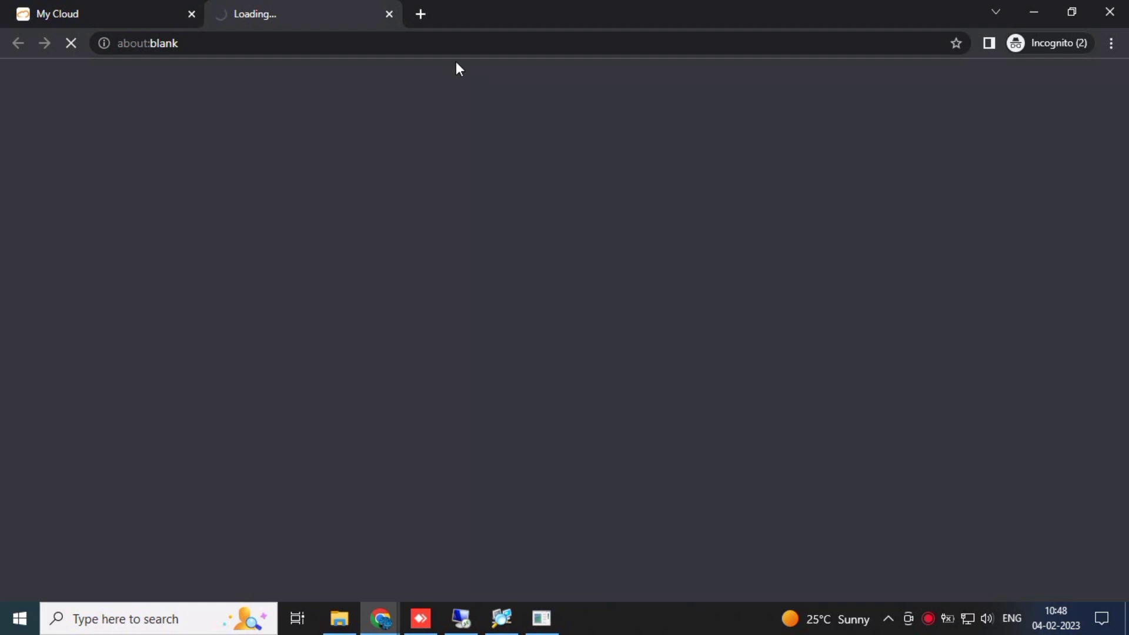
left_click(421, 12)
type("19")
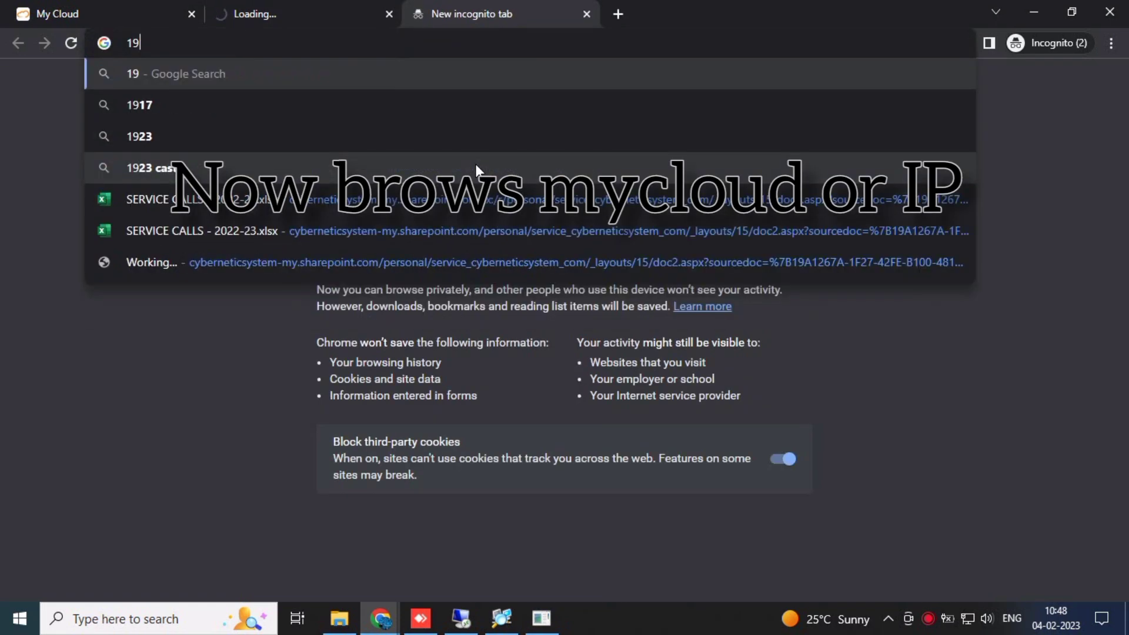
type("52.")
key("BackSpace")
key("BackSpace")
key("BackSpace")
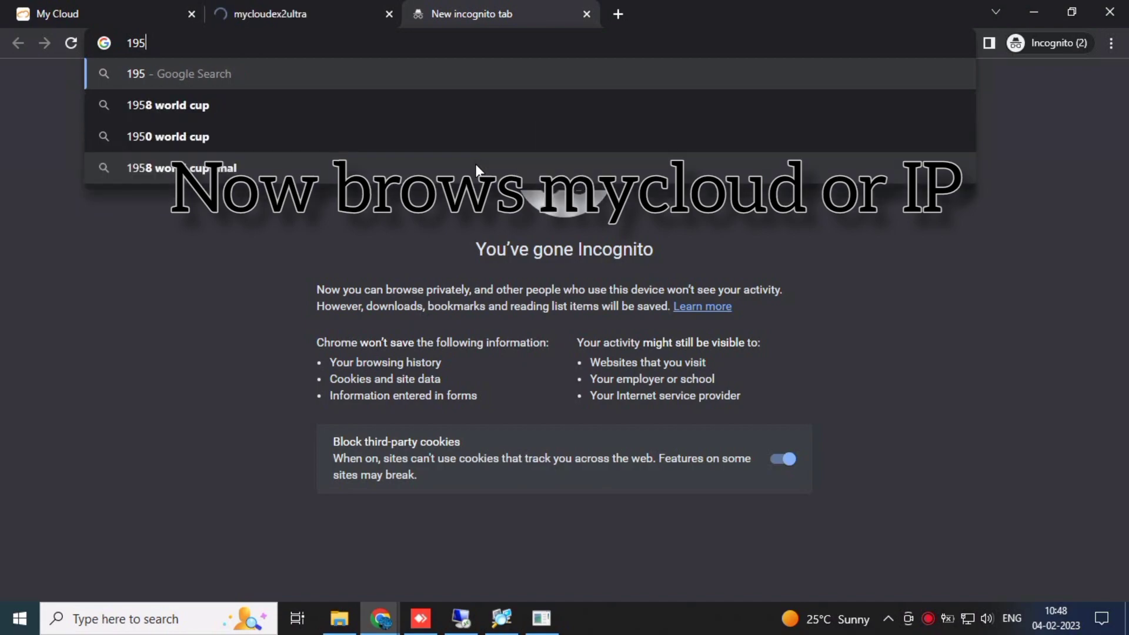
type("2")
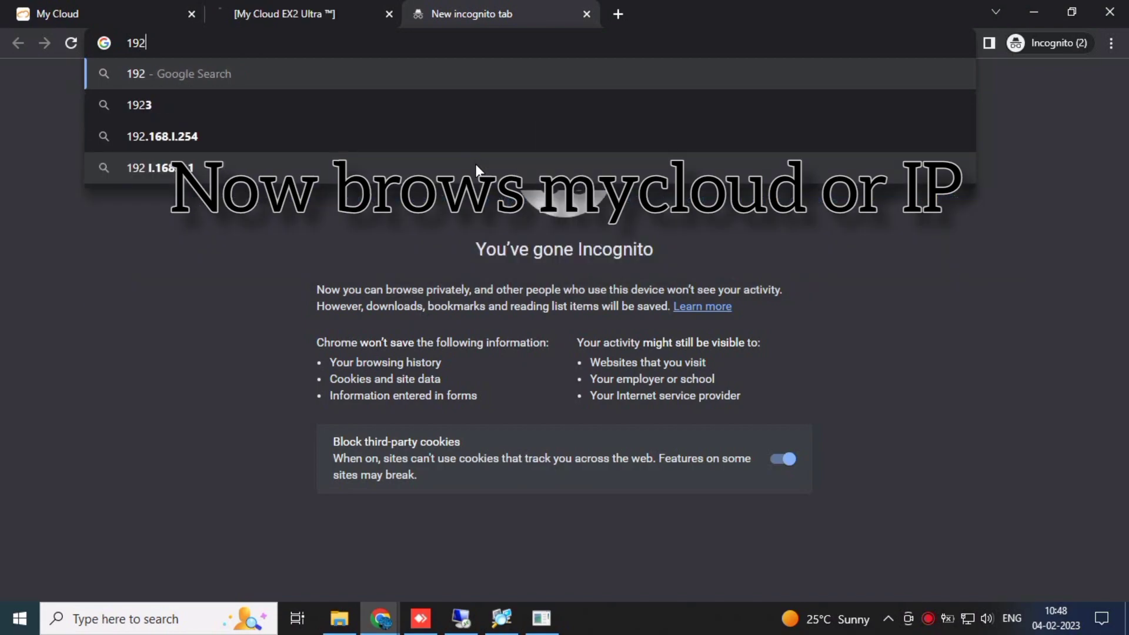
type(".168.1.12")
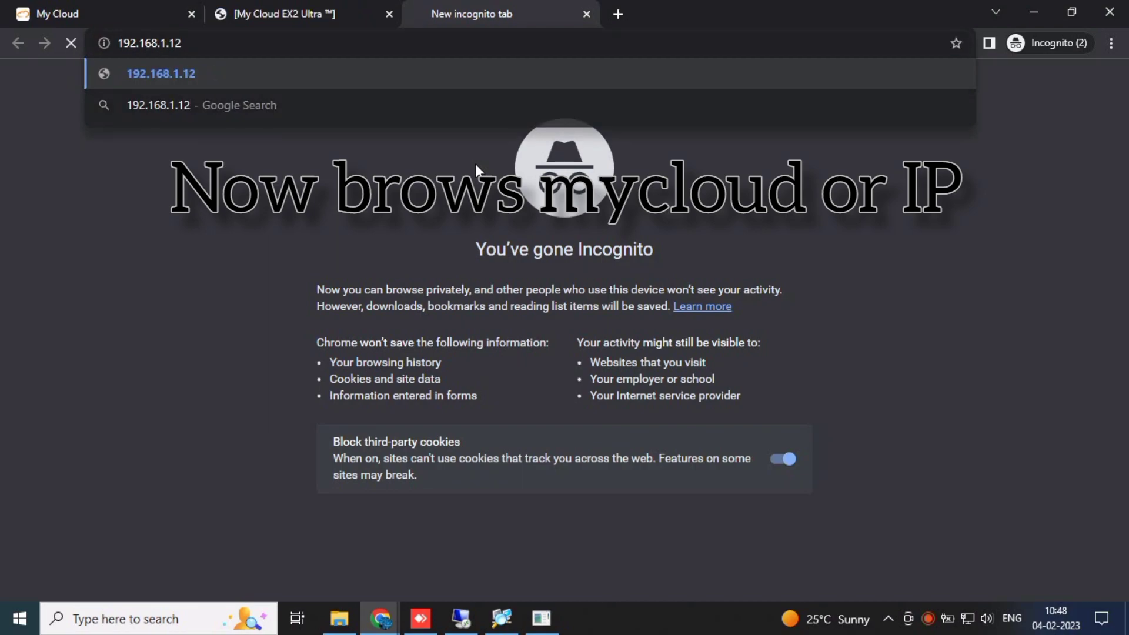
key("Return")
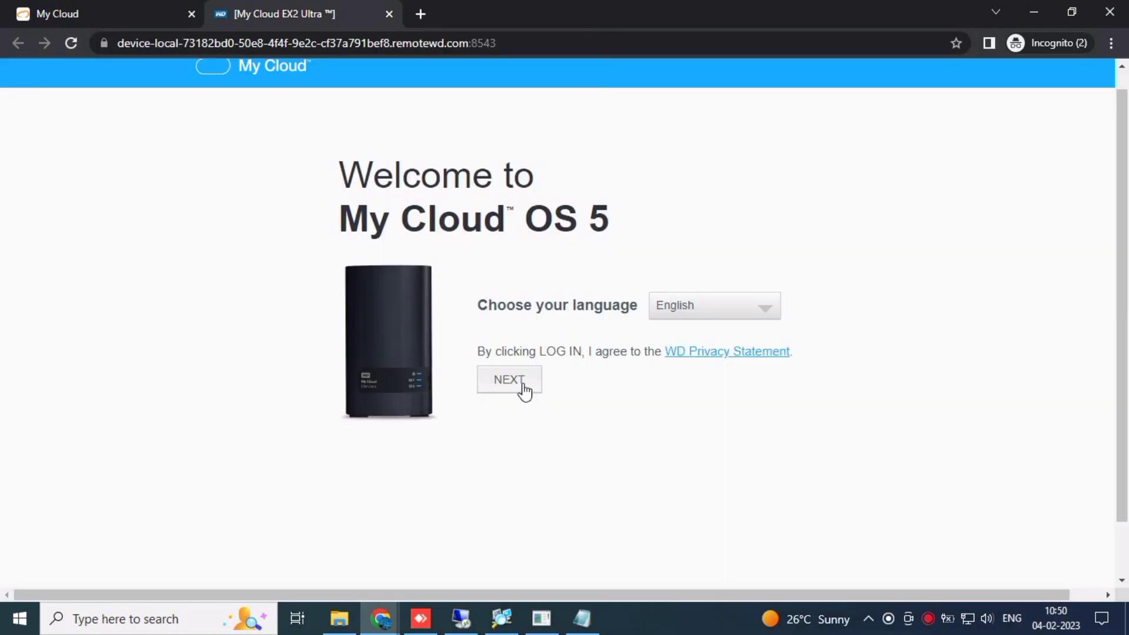
left_click(523, 381)
scroll(524, 383, "down", 15)
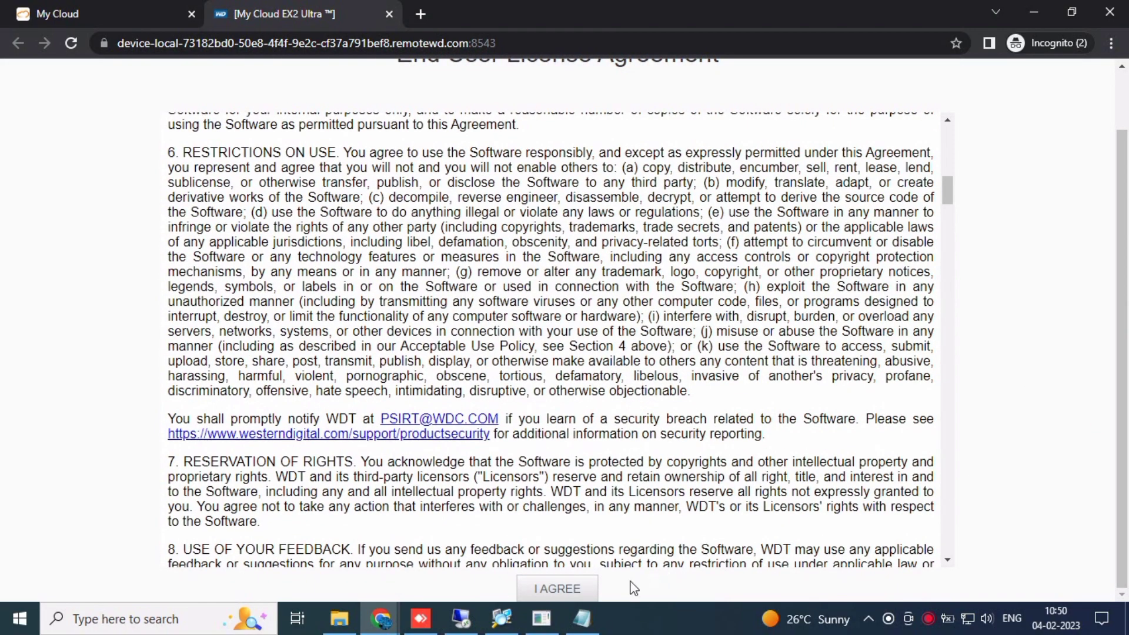
- Accept the license agreement and set and confirm the administrator password
left_click(552, 586)
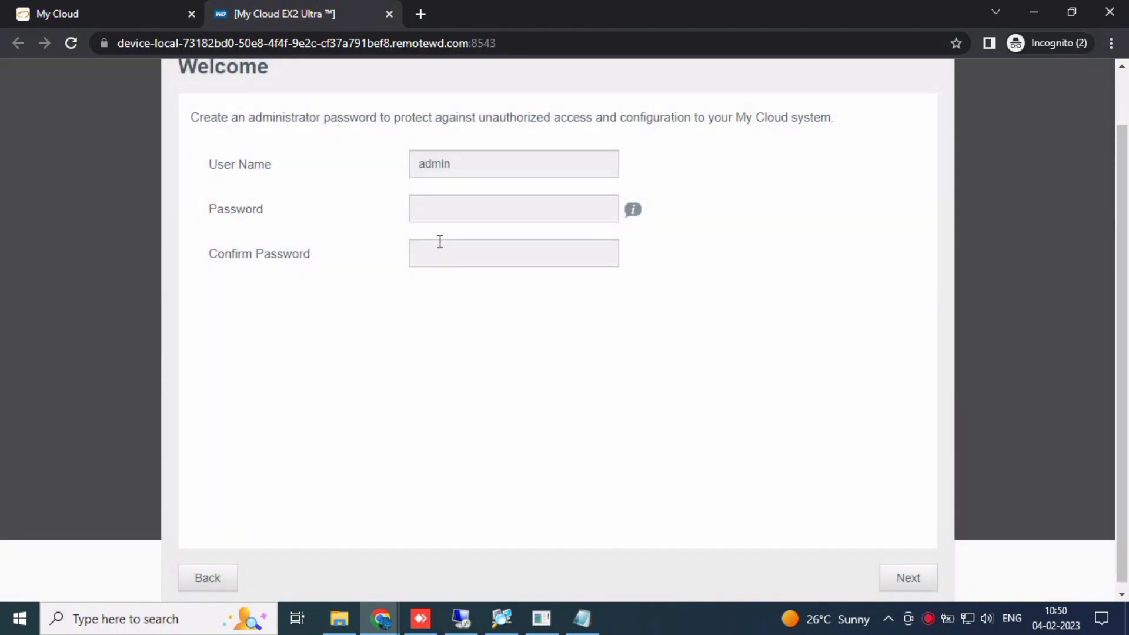
left_click(441, 209)
key("ctrl+v")
left_click(478, 257)
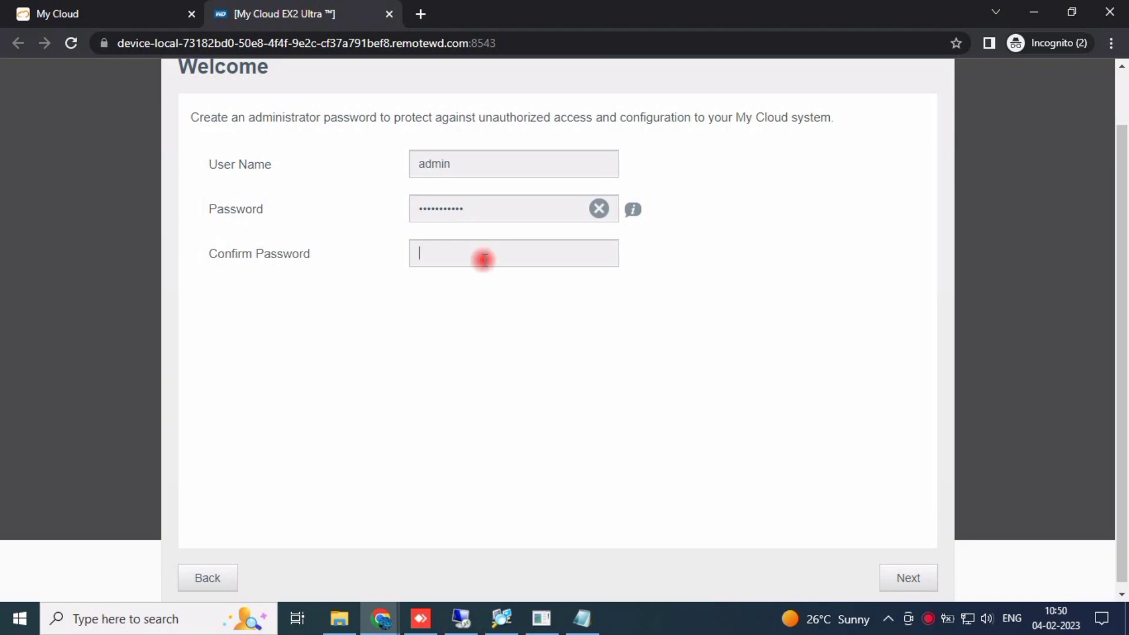
key("ctrl+v")
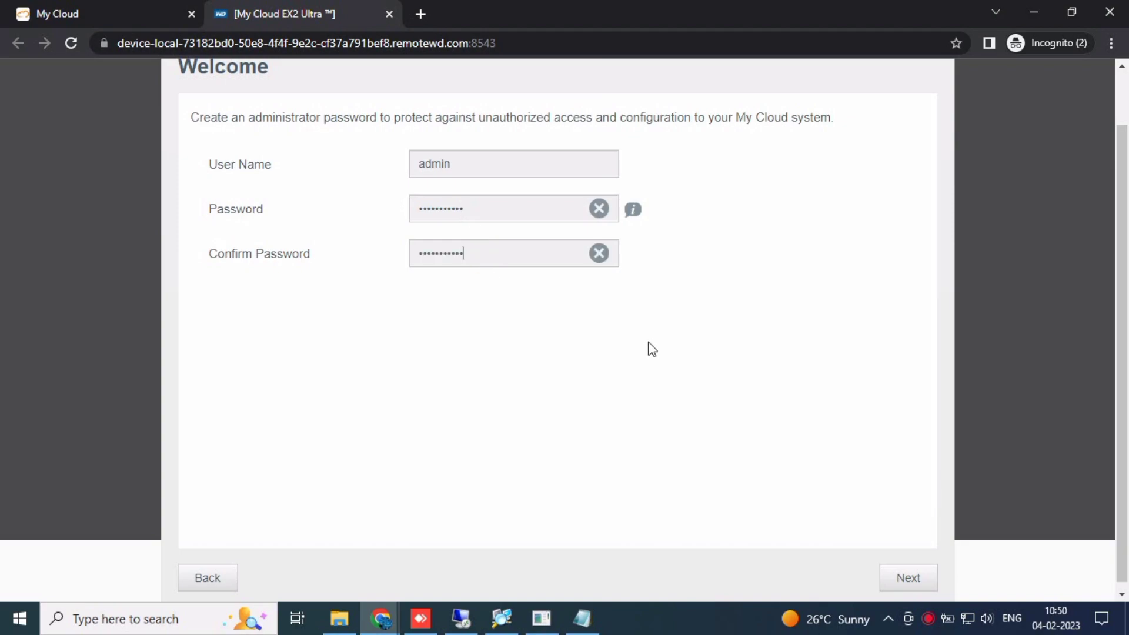
scroll(648, 348, "down", 1)
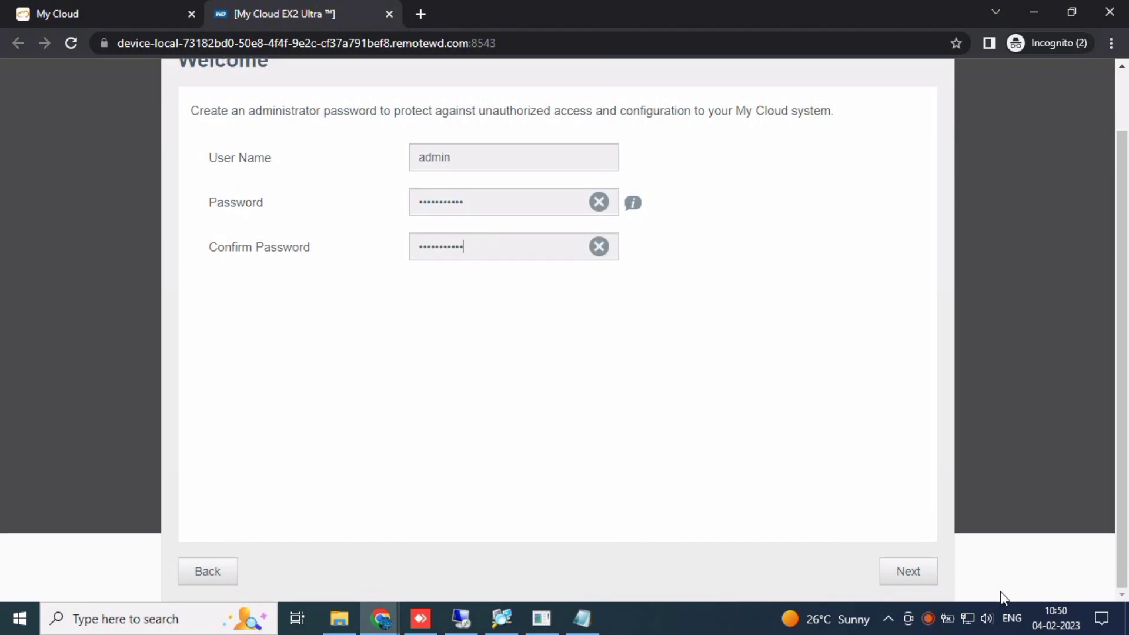
left_click(909, 572)
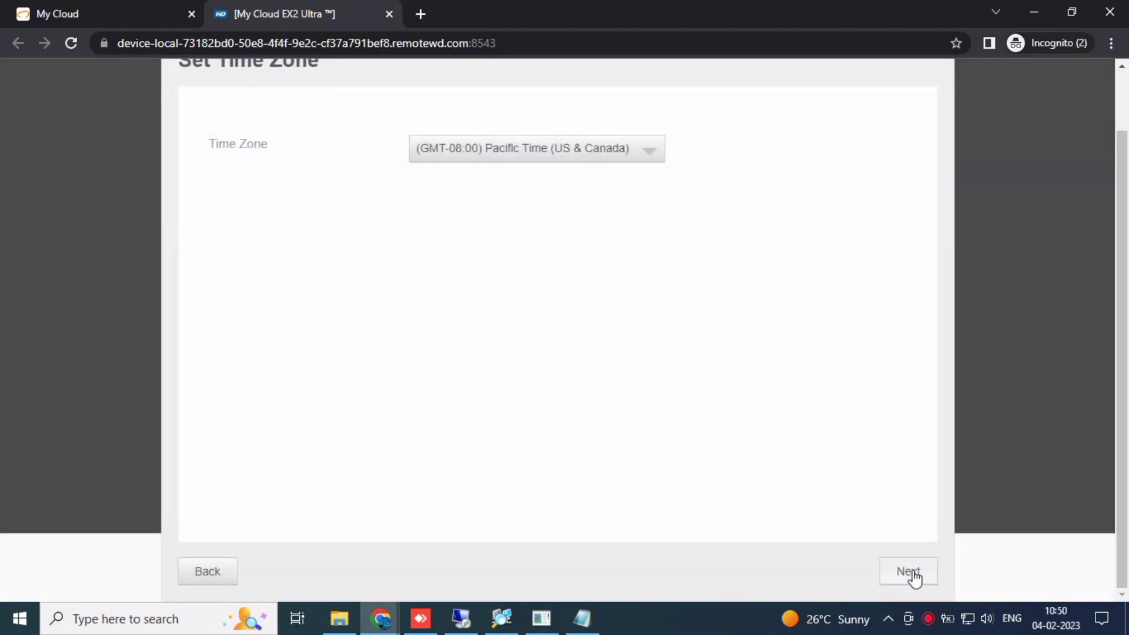
- Choose the (GMT+05:30) Chennai, Kolkata, Mumbai, New Delhi time zone and continue
left_click(634, 157)
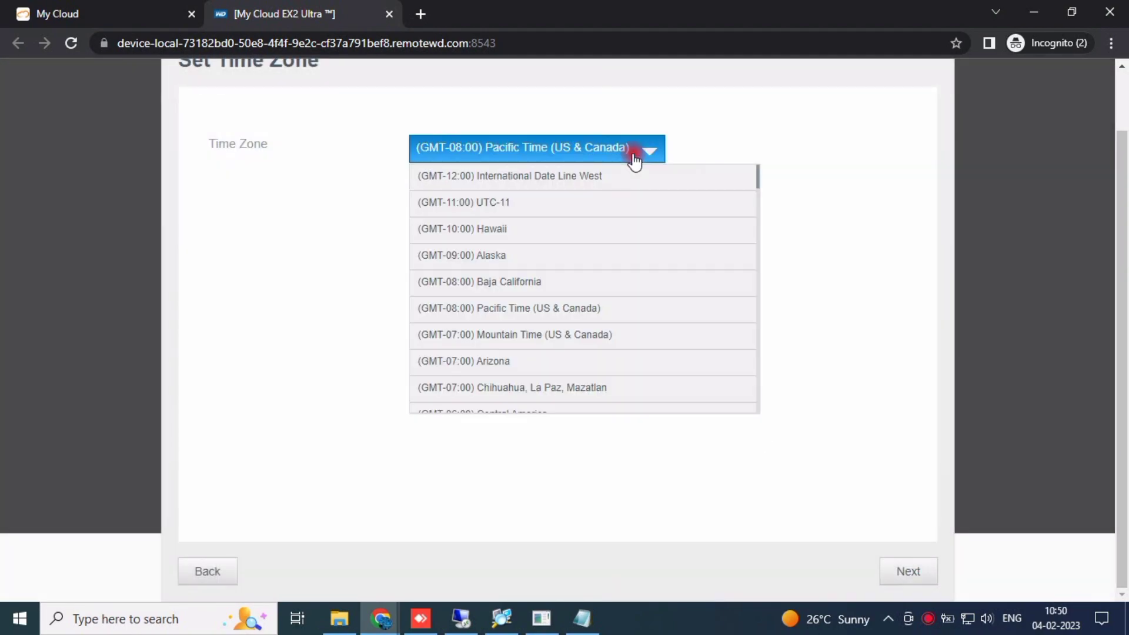
scroll(635, 303, "down", 6)
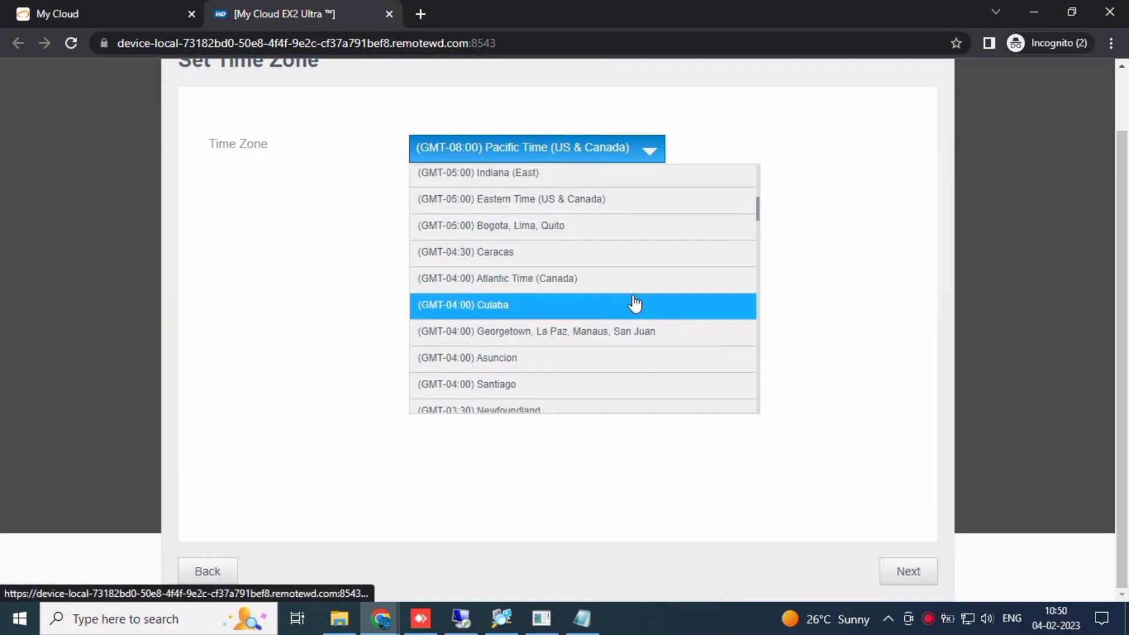
scroll(634, 303, "down", 8)
scroll(634, 309, "down", 20)
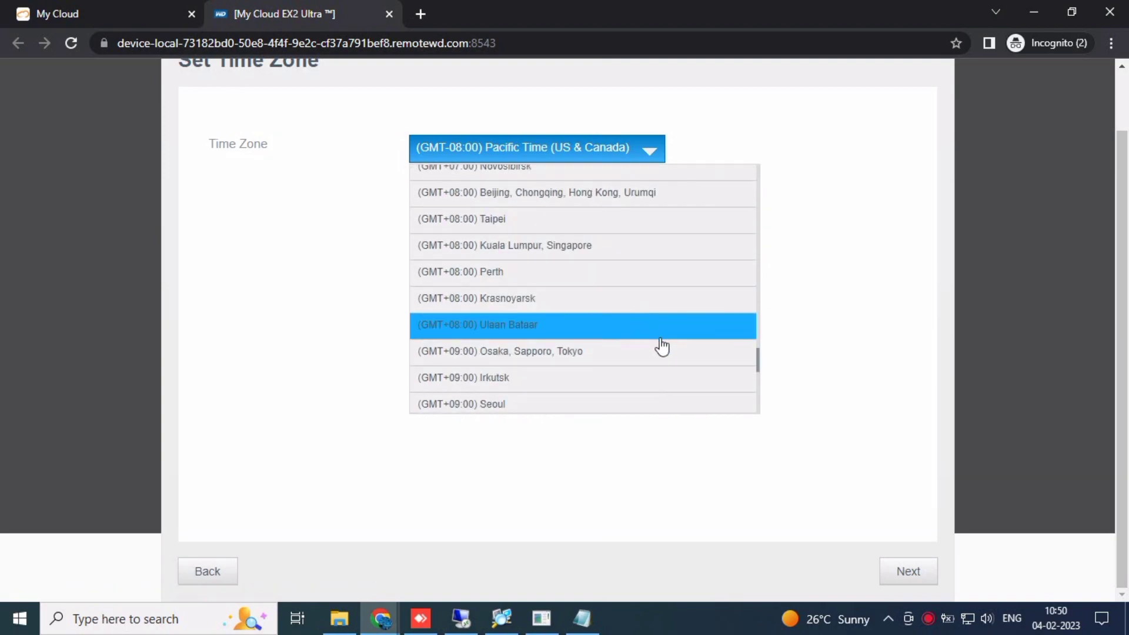
scroll(638, 252, "up", 4)
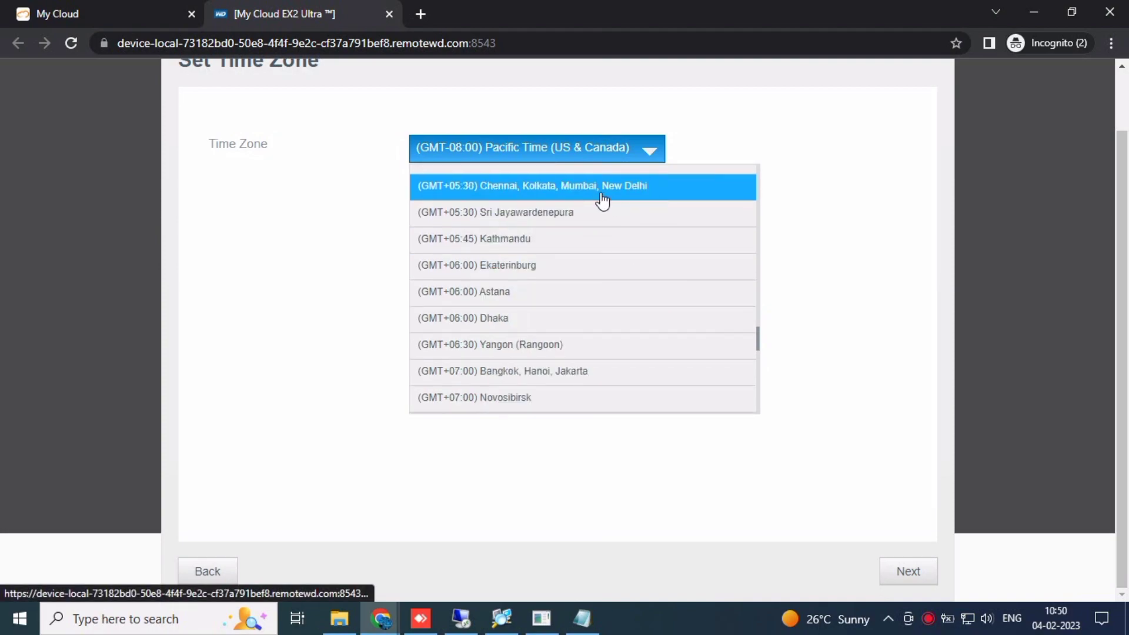
left_click(601, 191)
left_click(907, 572)
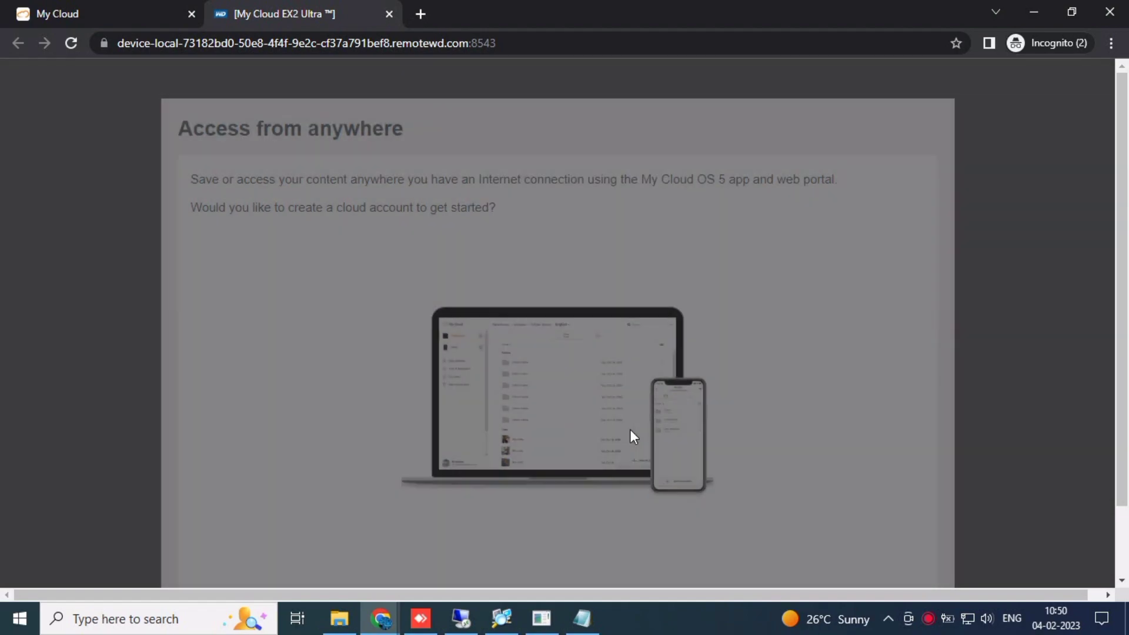
- Skip cloud access, agree to share analytics, and answer the auto firmware update prompt
scroll(633, 437, "down", 1)
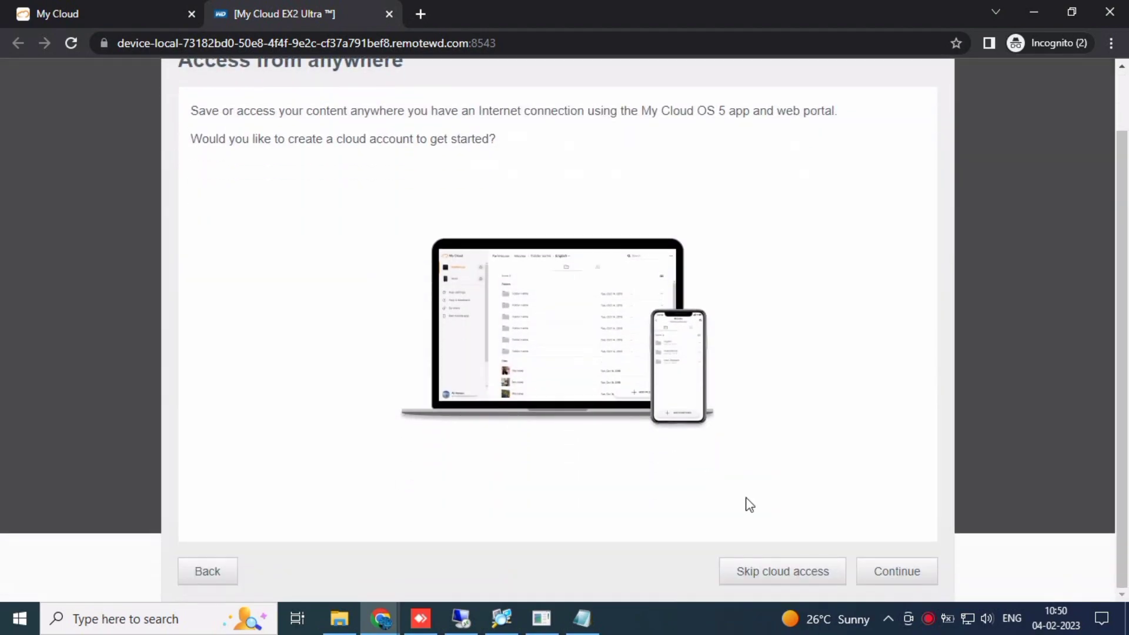
left_click(780, 570)
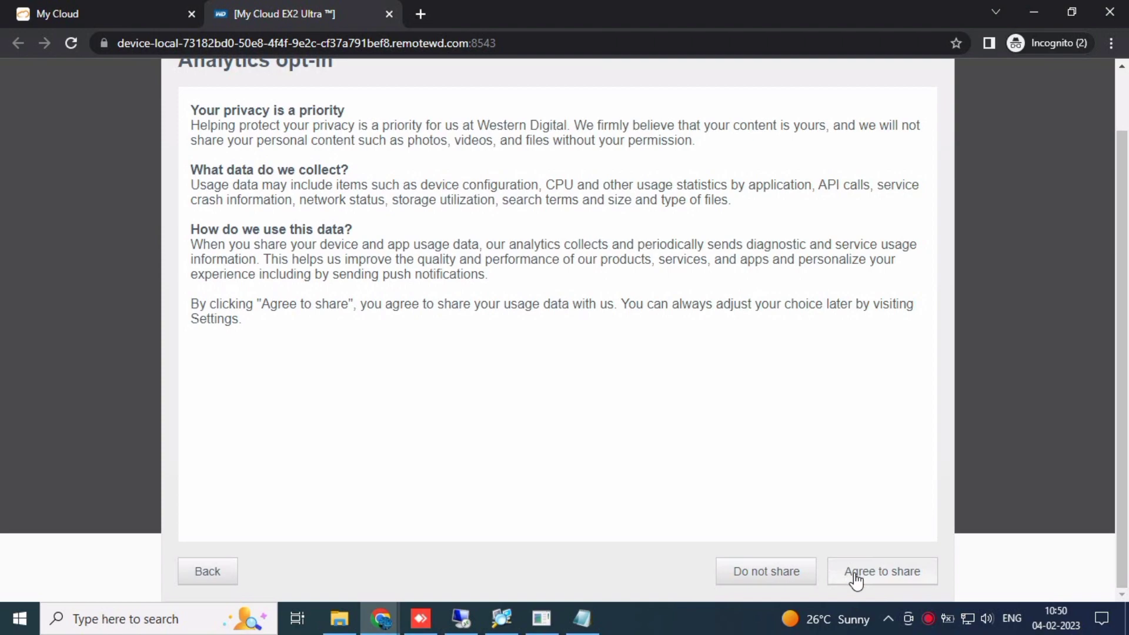
left_click(856, 579)
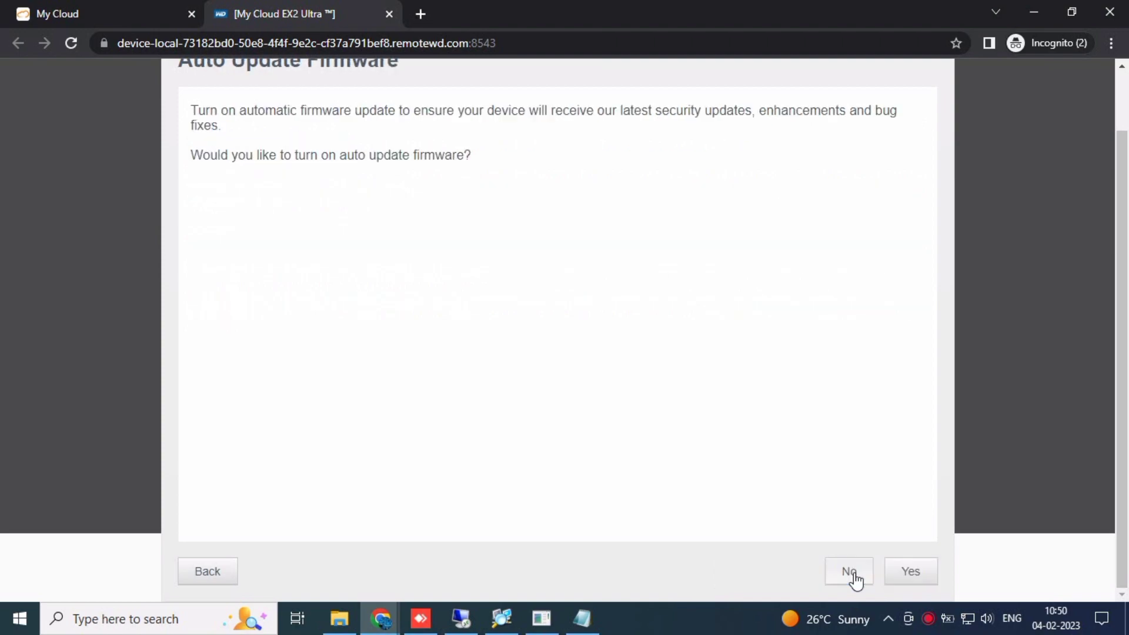
left_click(902, 577)
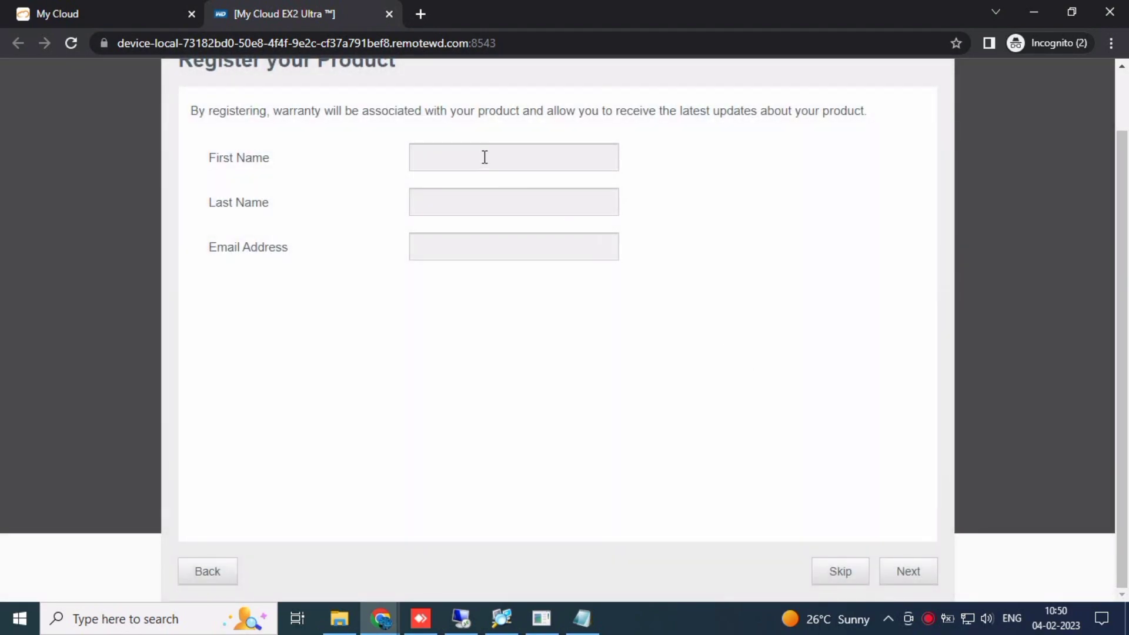
- Enter a first name, last name and e-mail address, then skip product registration
left_click(485, 157)
type("test")
left_click(510, 203)
type("n")
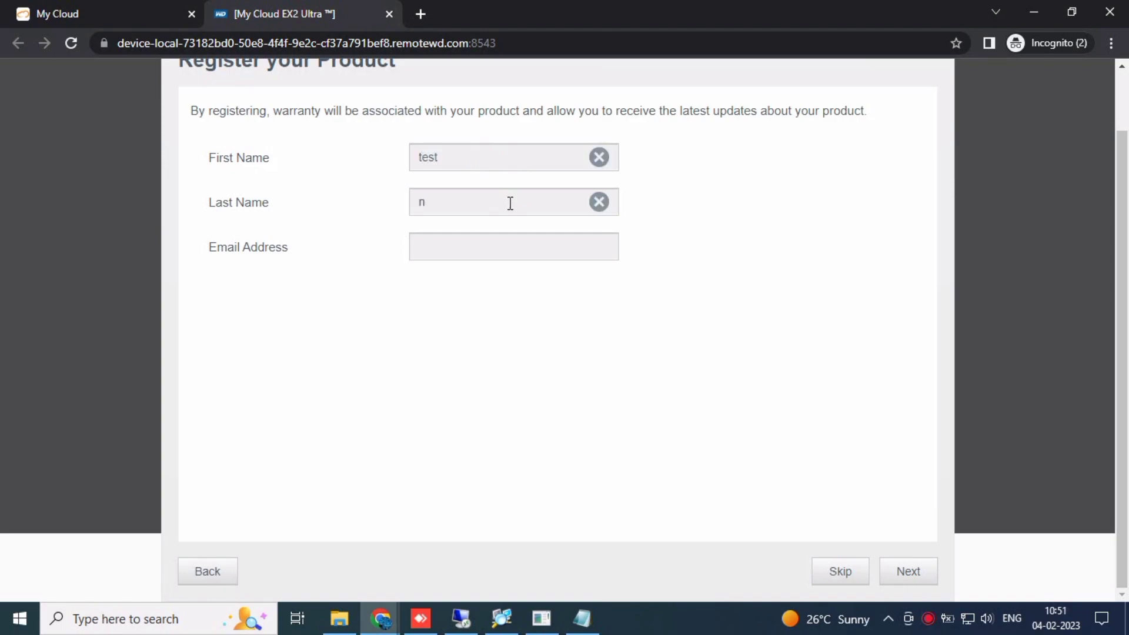
type("as")
left_click(525, 246)
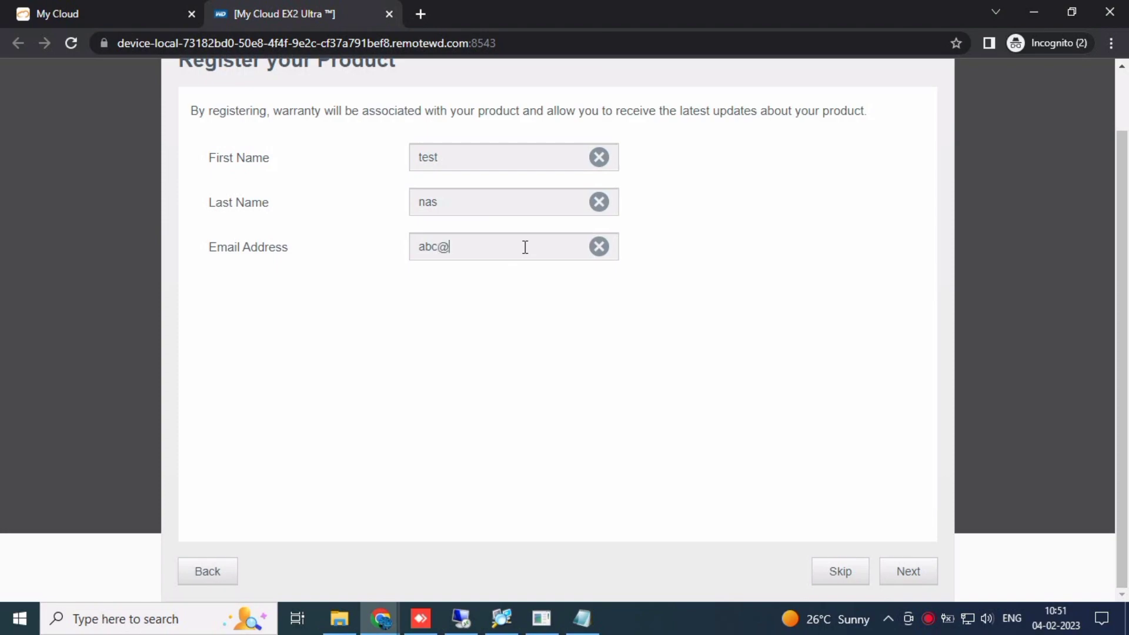
left_click(789, 426)
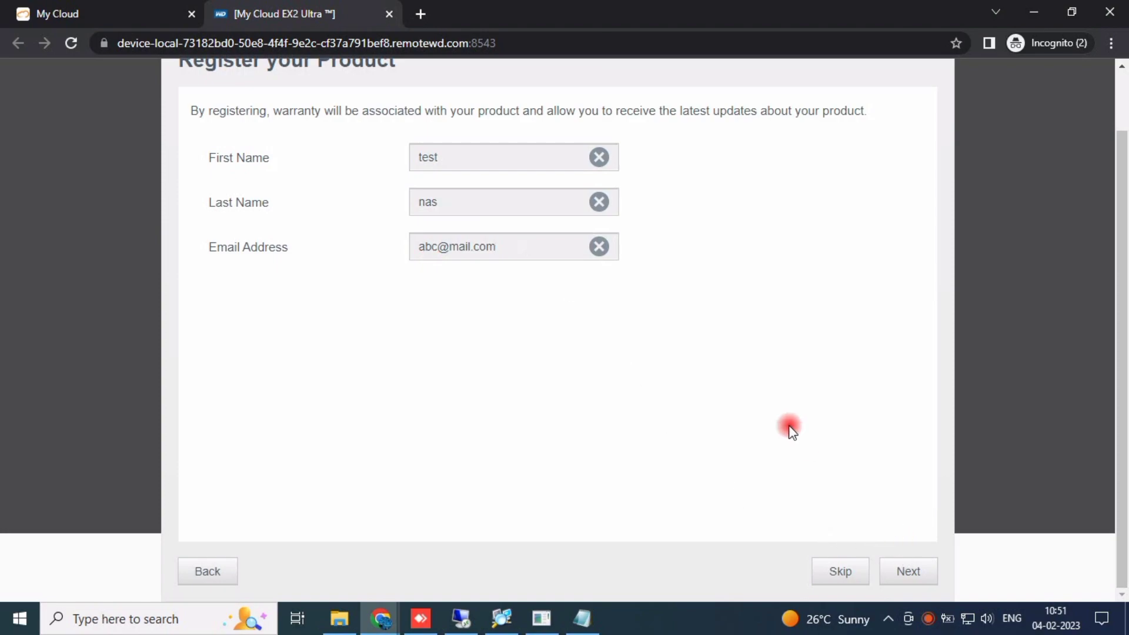
left_click(851, 580)
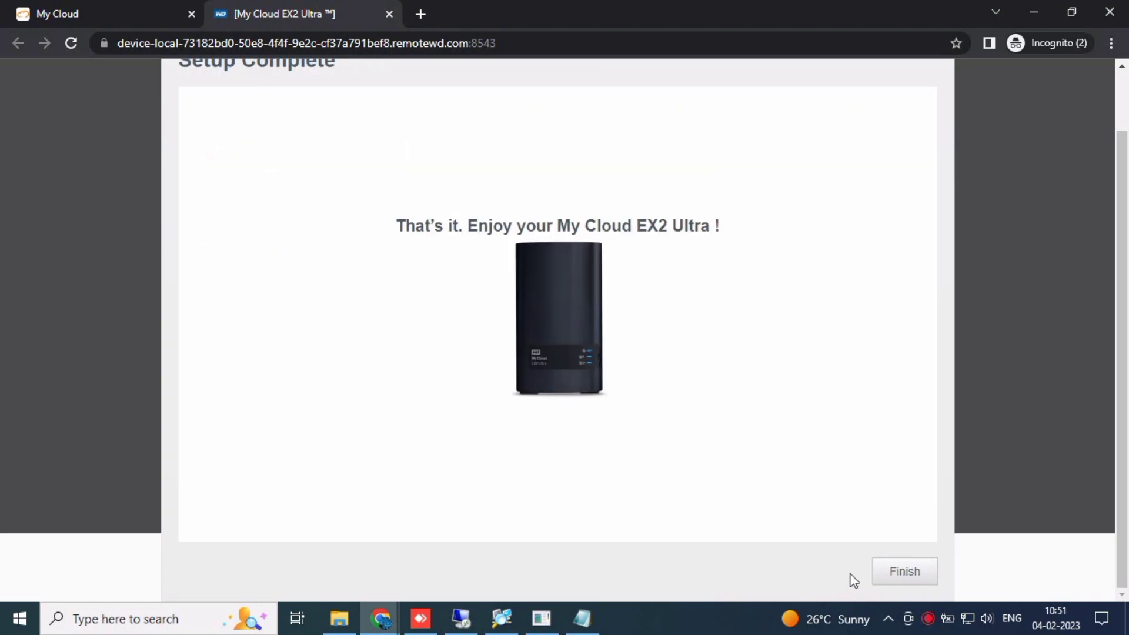
- Finish the wizard and confirm on the dashboard that firmware 5.26.119 is up to date
left_click(903, 580)
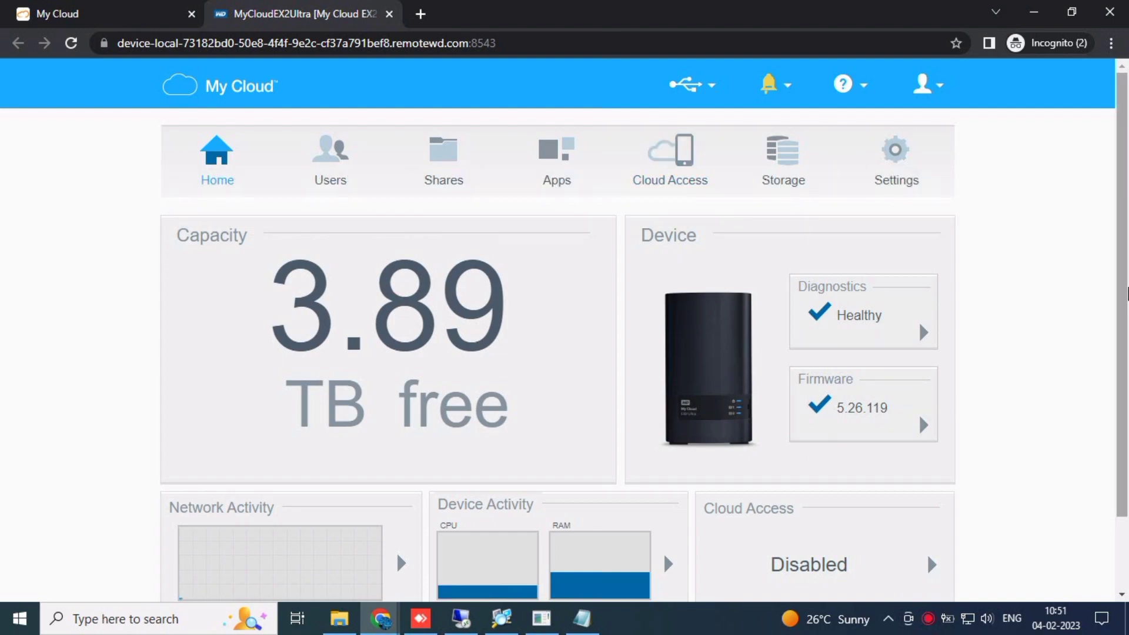
scroll(805, 438, "down", 2)
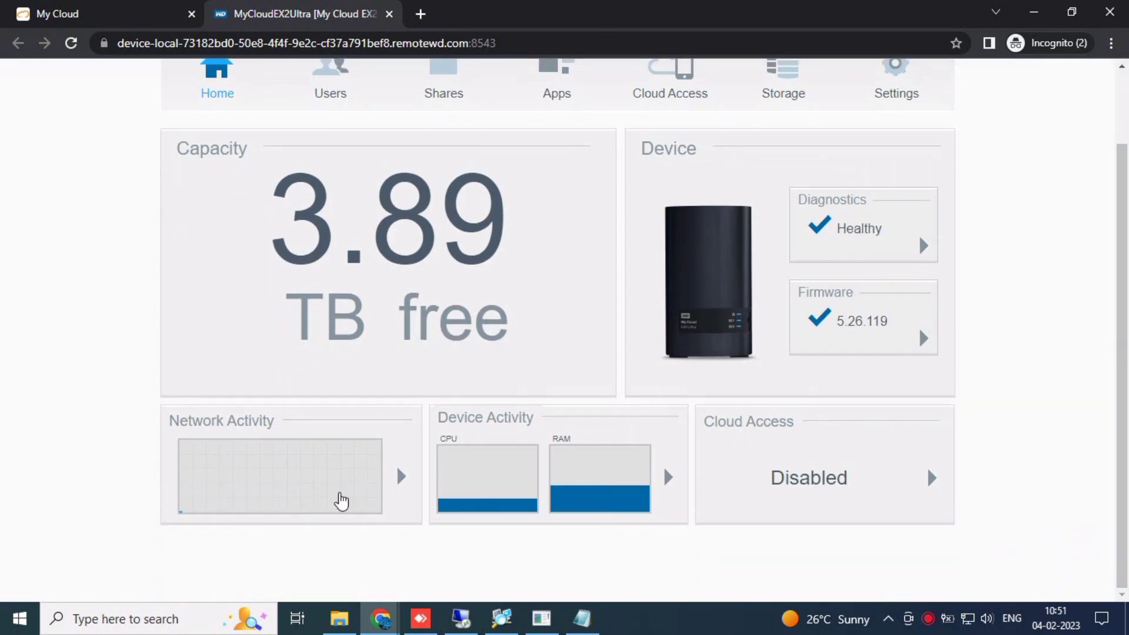
mouse_move(648, 499)
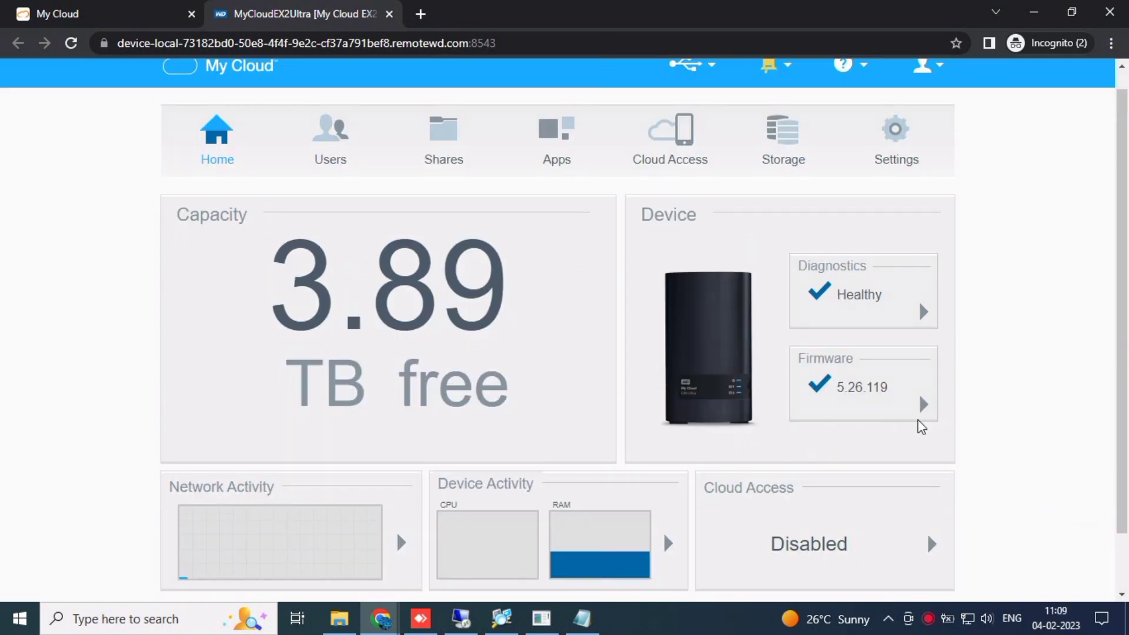
left_click(922, 407)
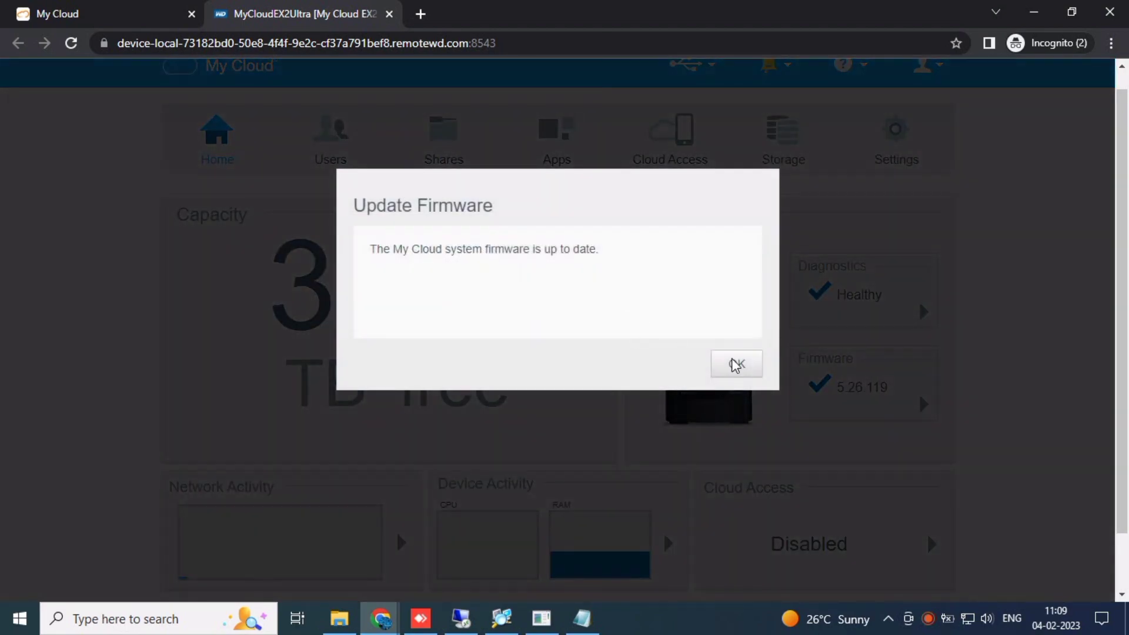
left_click(735, 365)
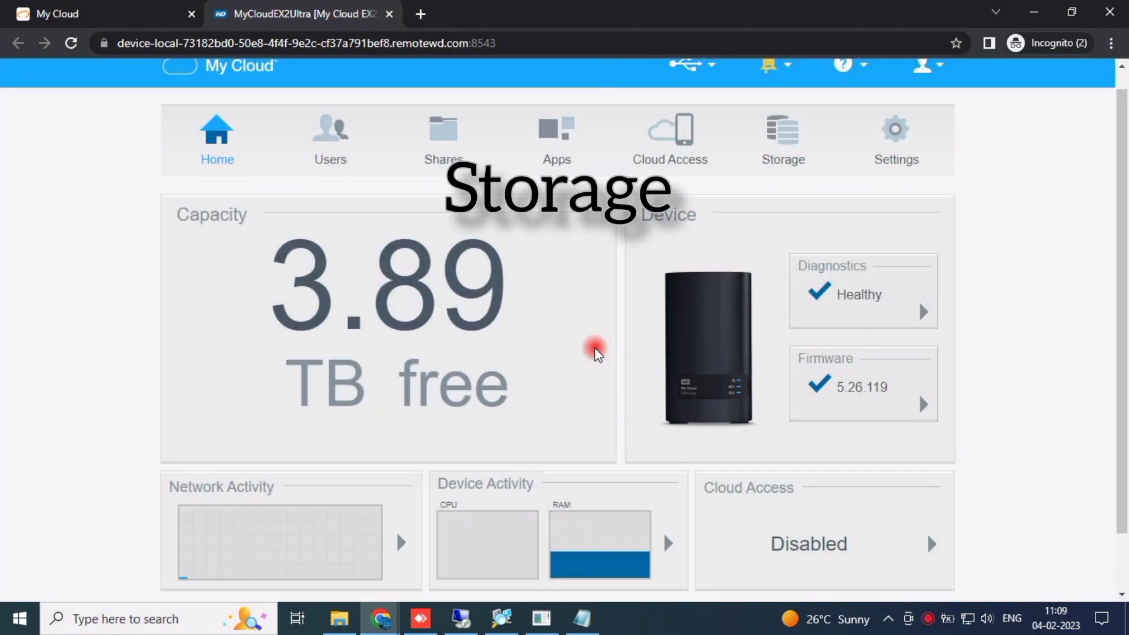
- Switch Auto-Rebuild on in Storage and start Change RAID Mode
left_click(794, 133)
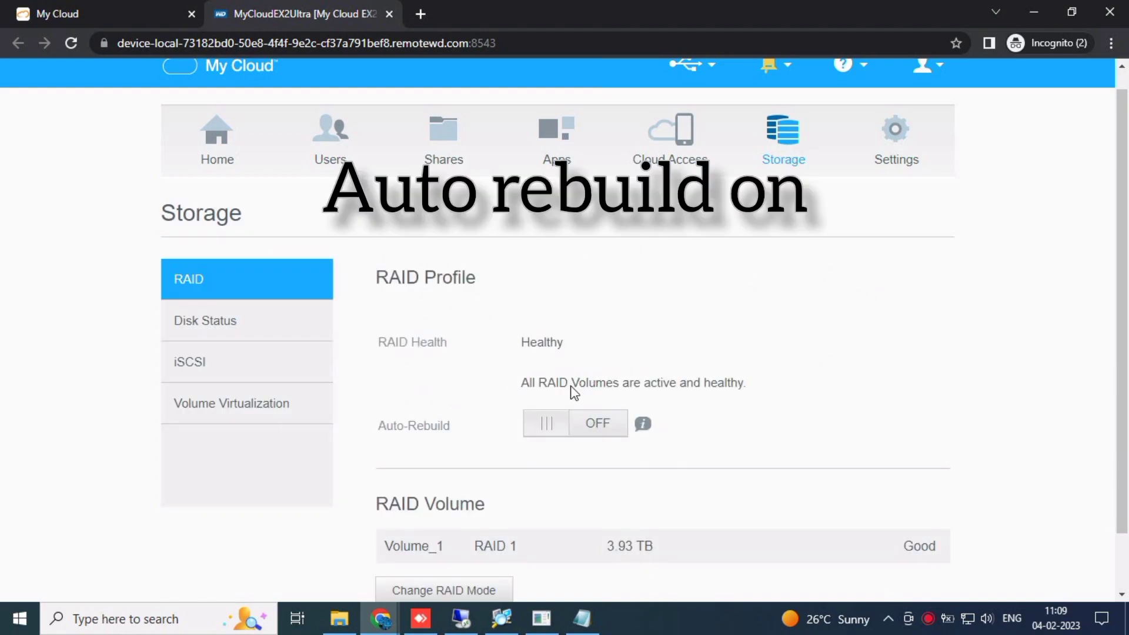
left_click(552, 429)
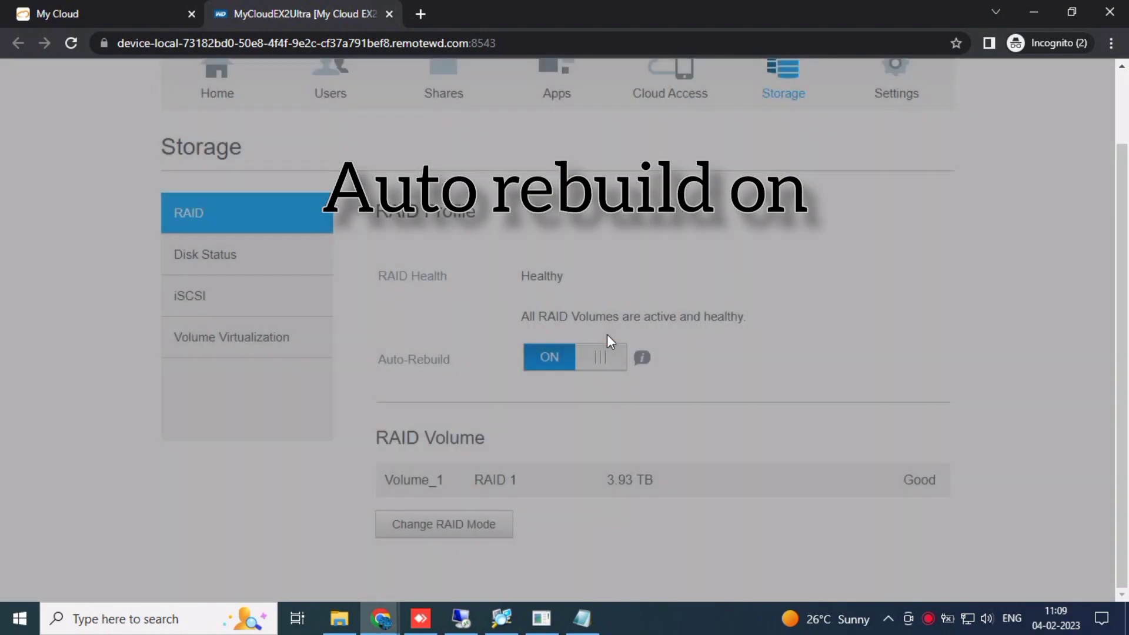
scroll(610, 334, "down", 1)
left_click(472, 523)
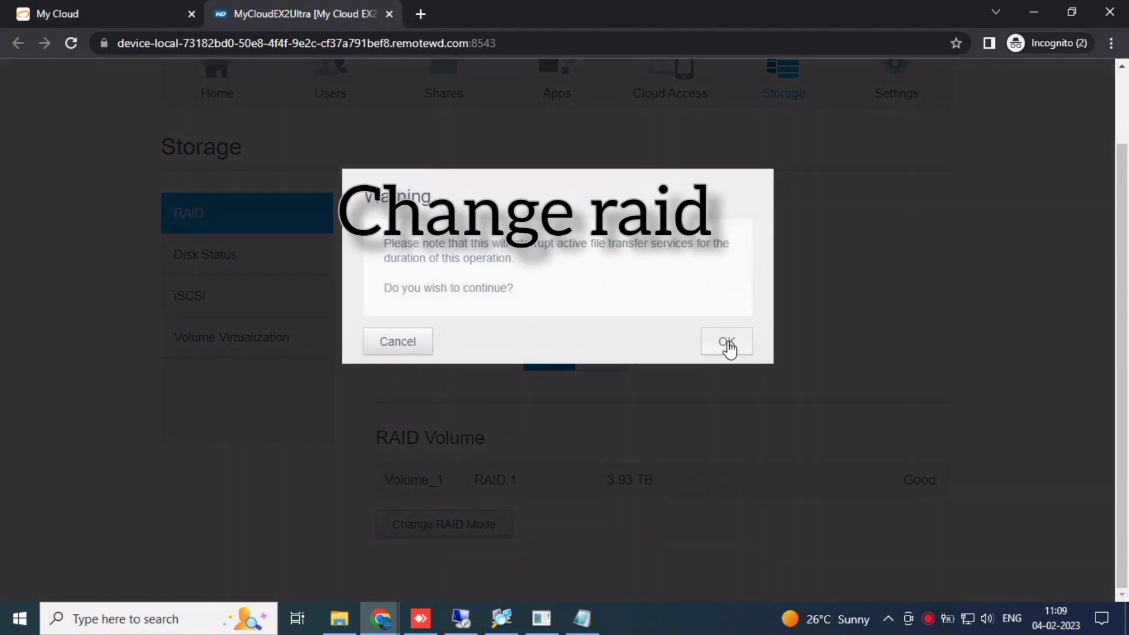
- Accept the RAID change warning, compare Spanning and RAID 0, then select RAID 1 mode
left_click(727, 347)
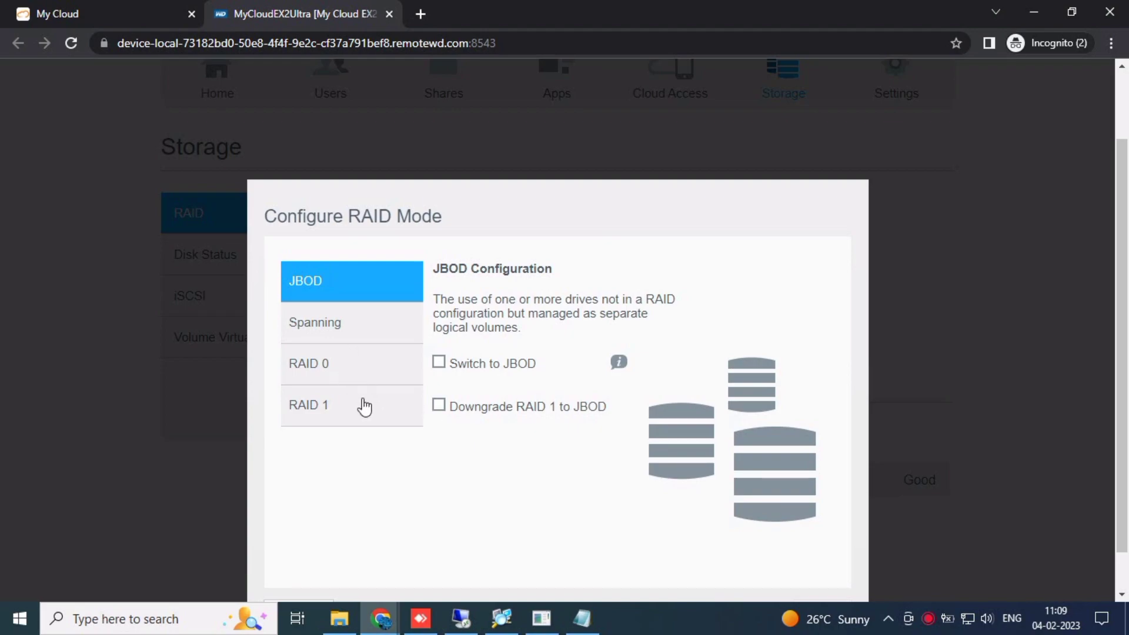
left_click(364, 340)
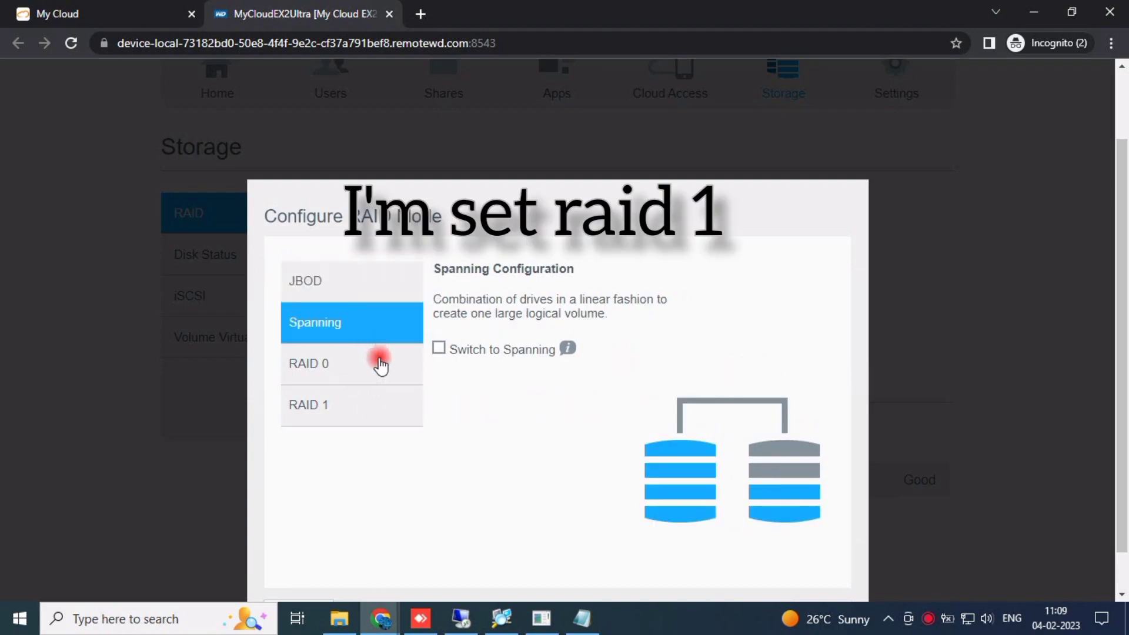
left_click(382, 368)
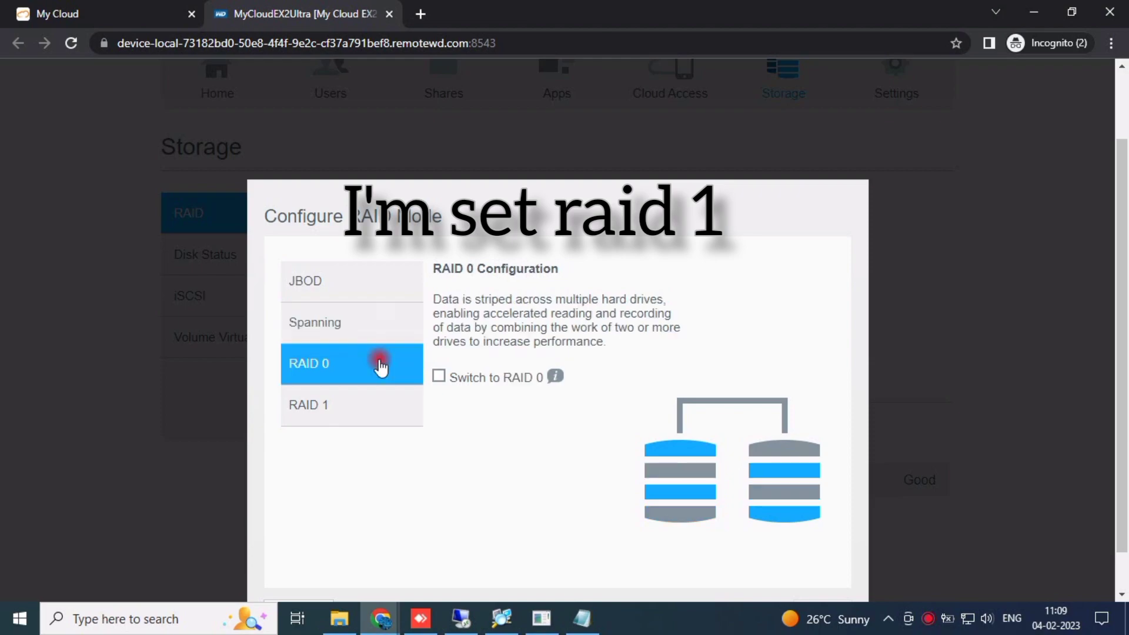
left_click(374, 401)
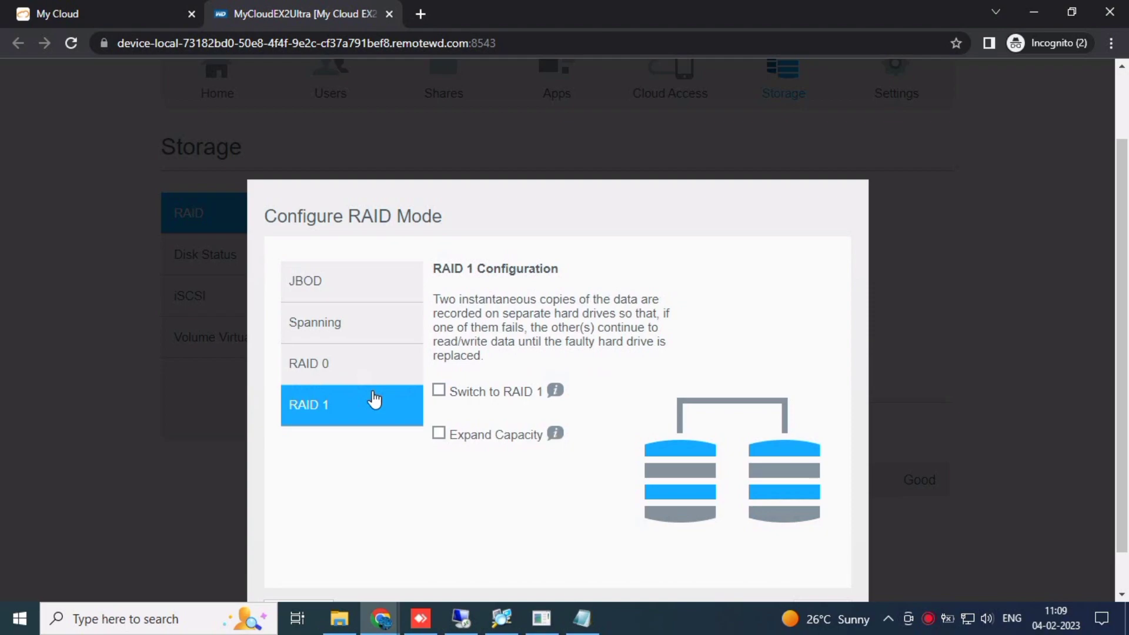
- Choose the Switch to RAID 1 option, leaving Expand Capacity unselected
scroll(476, 407, "down", 1)
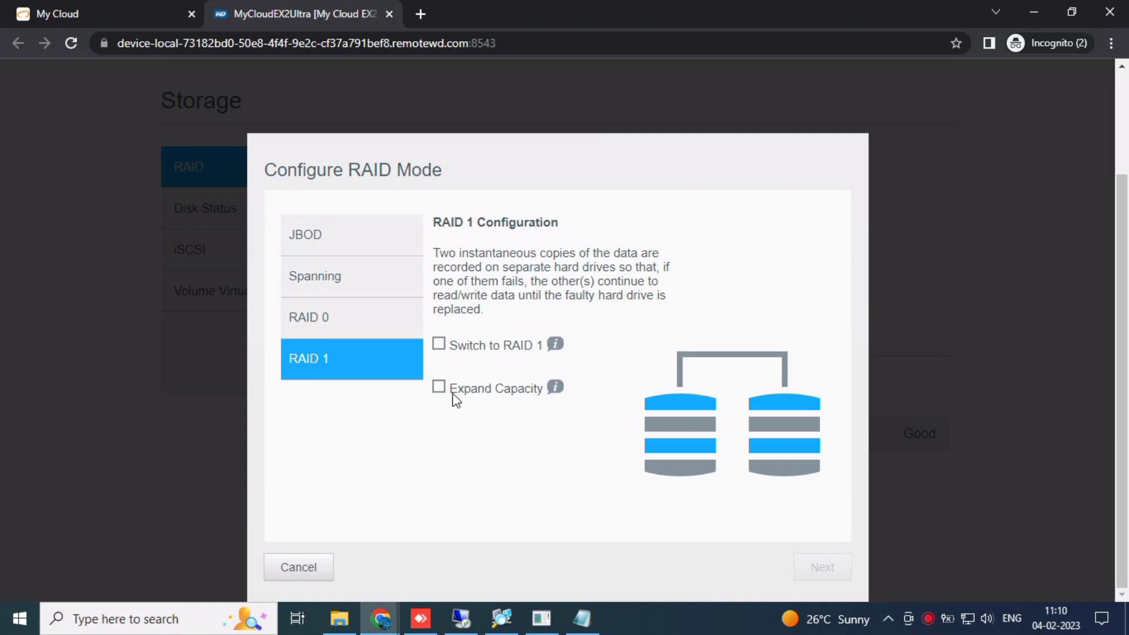
left_click(438, 347)
left_click(441, 386)
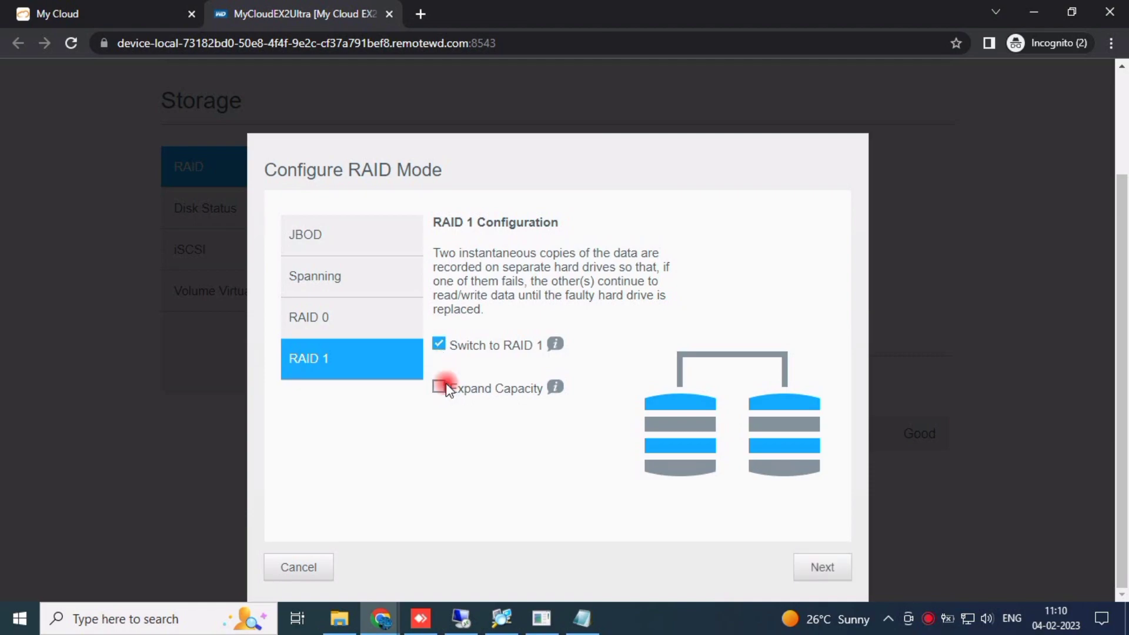
left_click(440, 347)
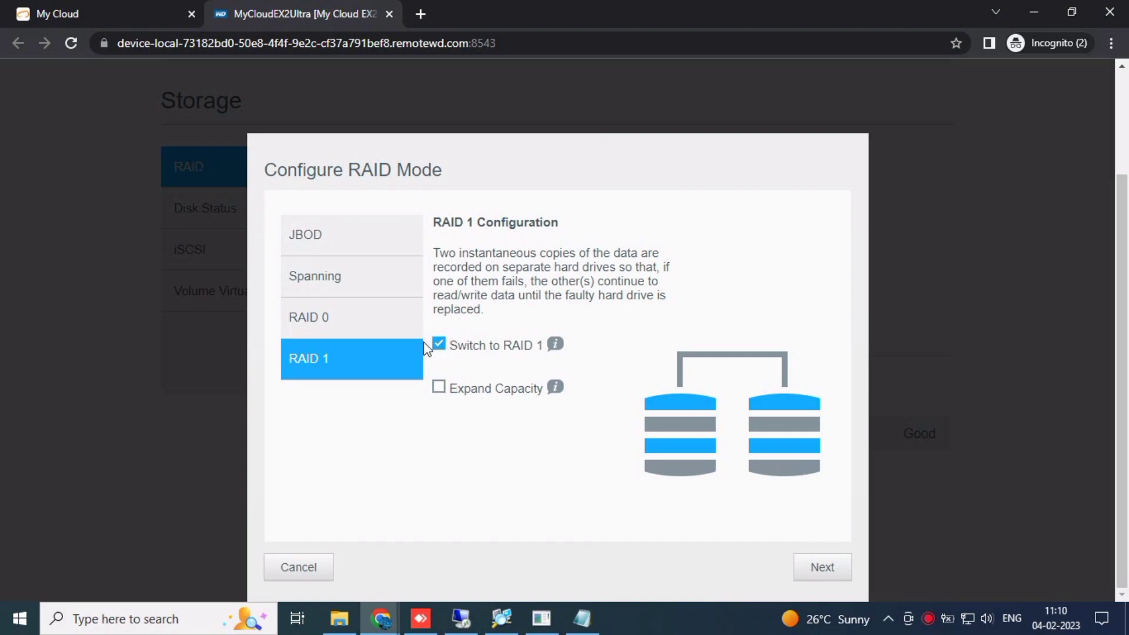
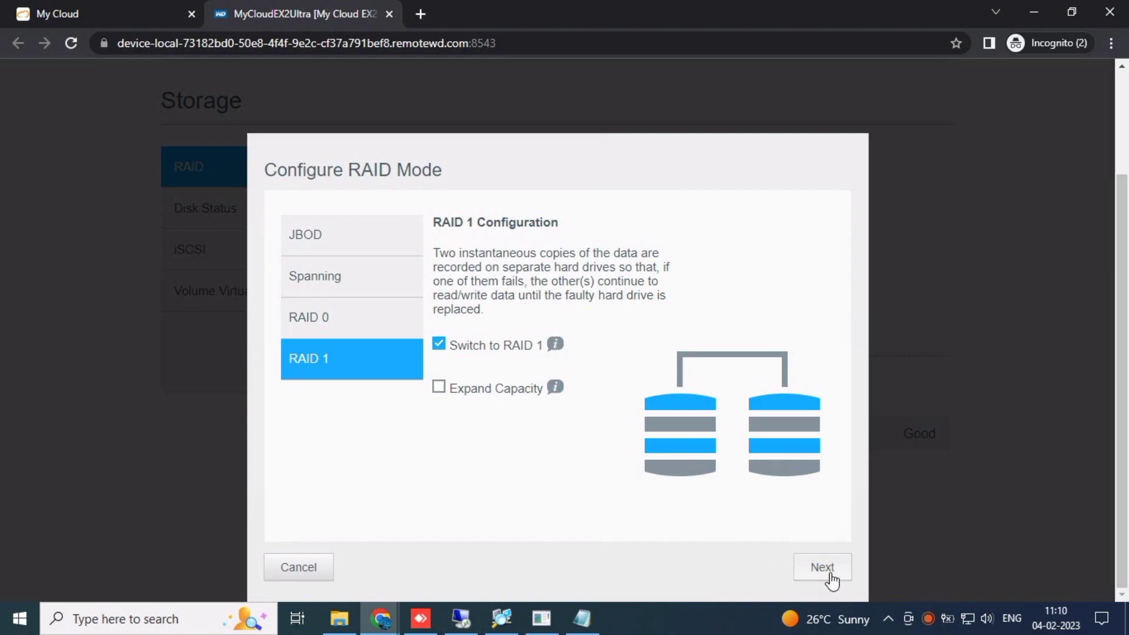
- Pick RAID 1 with 'Switch to RAID 1' kept checked and accept the drive-erase warning
left_click(831, 576)
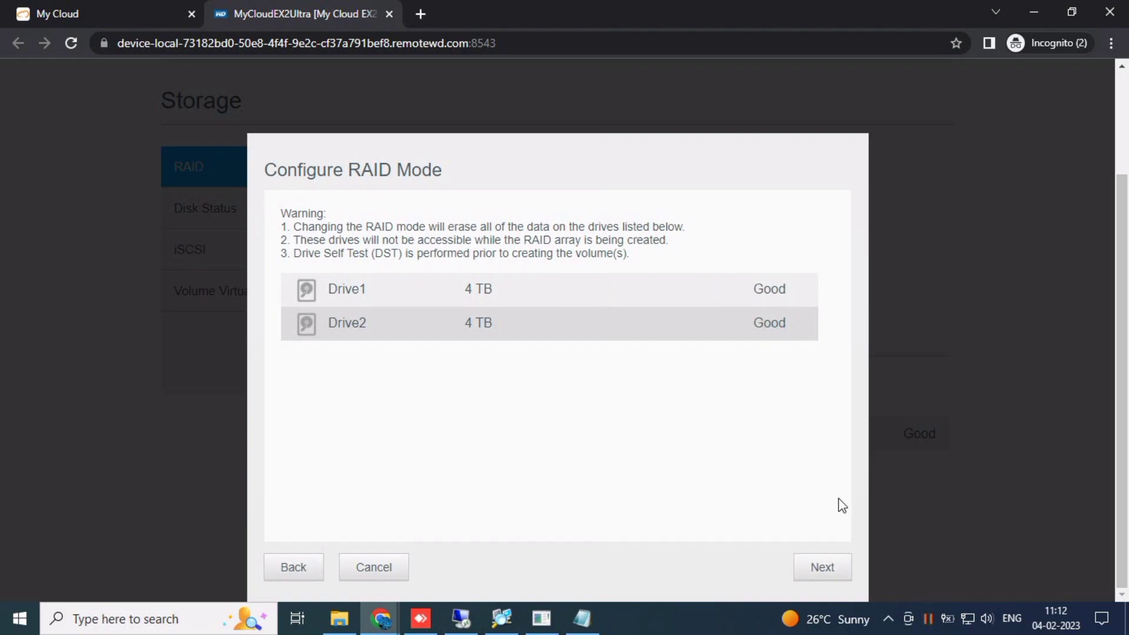
left_click(814, 573)
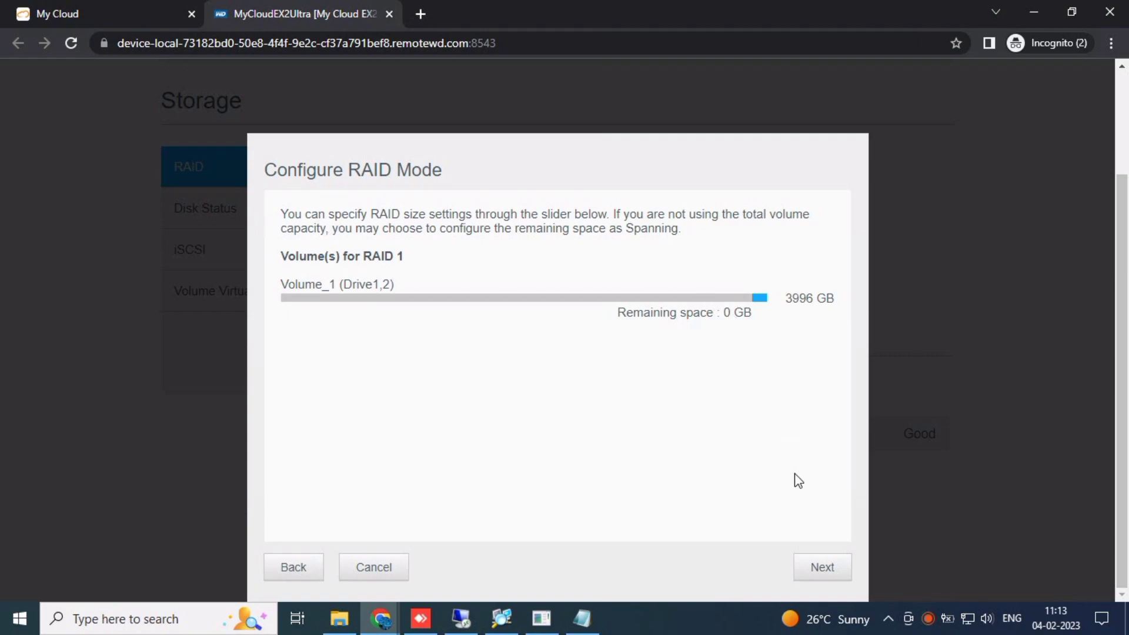
- Build Volume_1 at the full 3996 GB with Auto-Rebuild on, unencrypted, and start the RAID 1 conversion
left_click(830, 577)
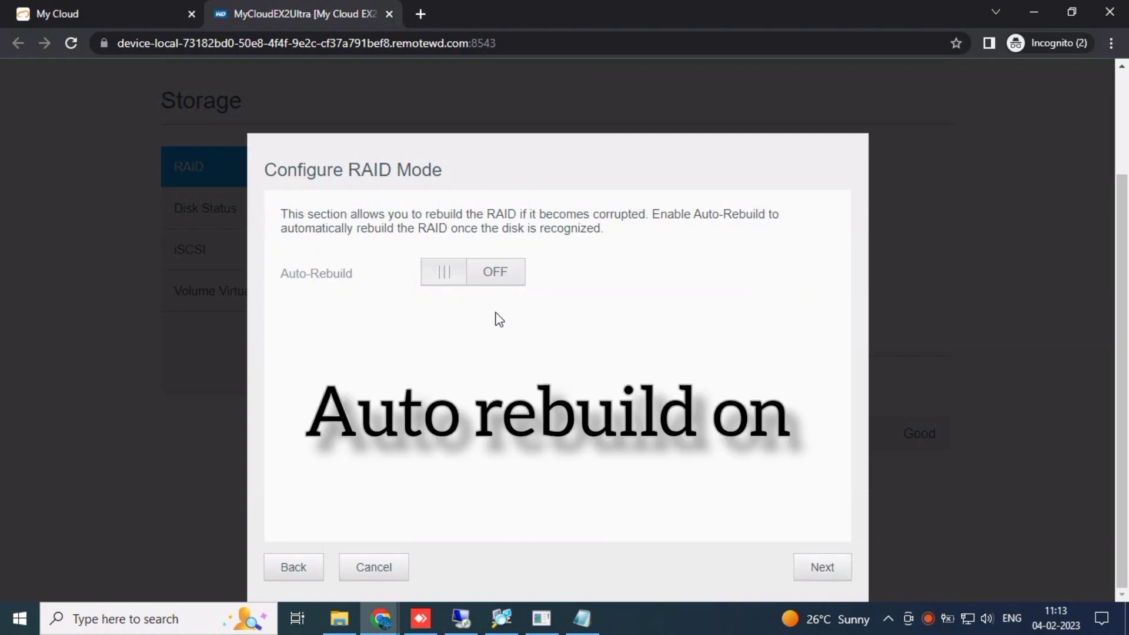
left_click(466, 275)
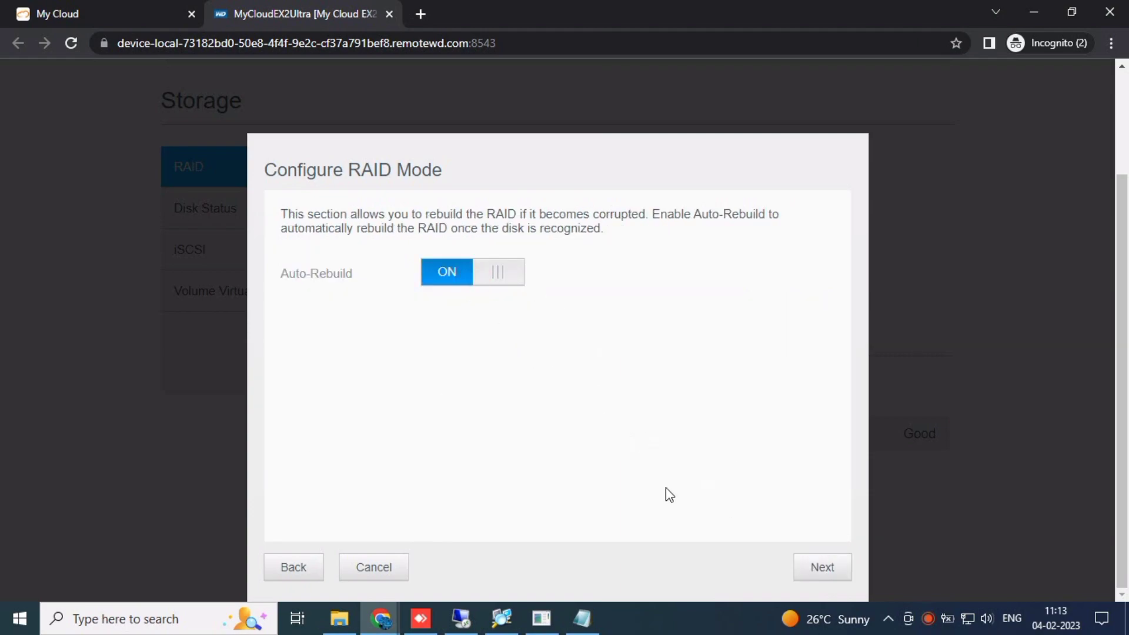
left_click(817, 573)
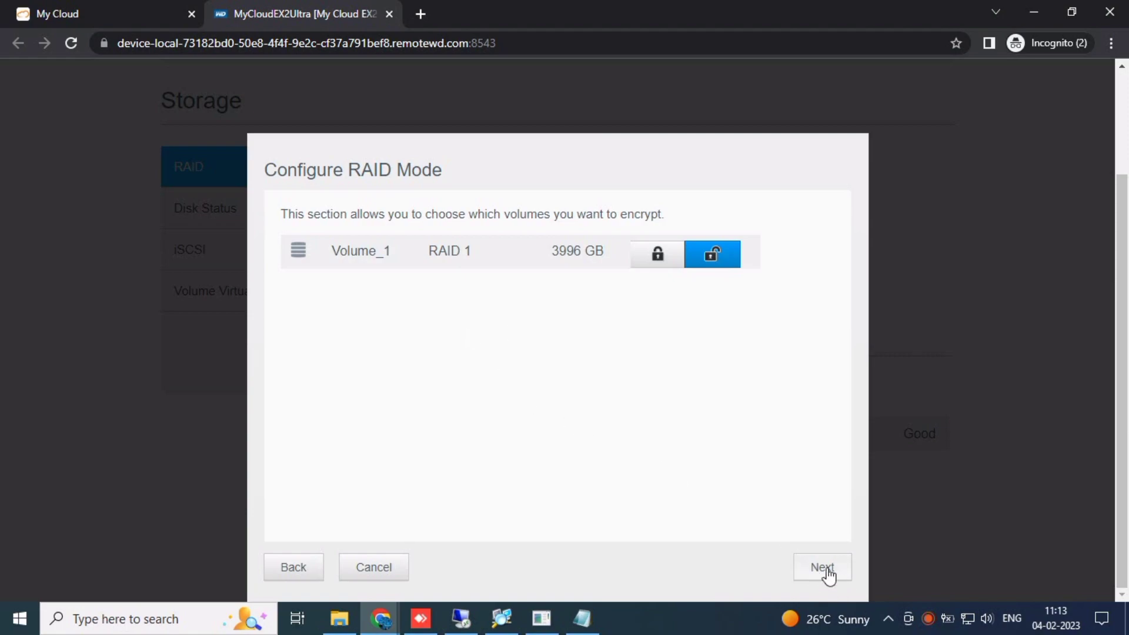
left_click(826, 569)
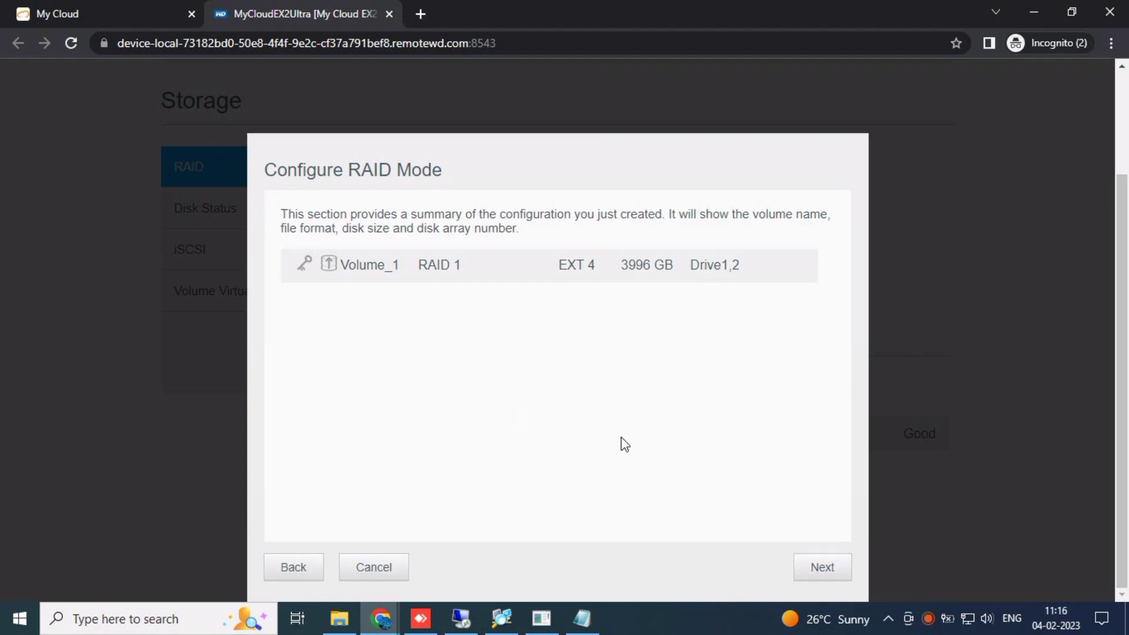
left_click(803, 568)
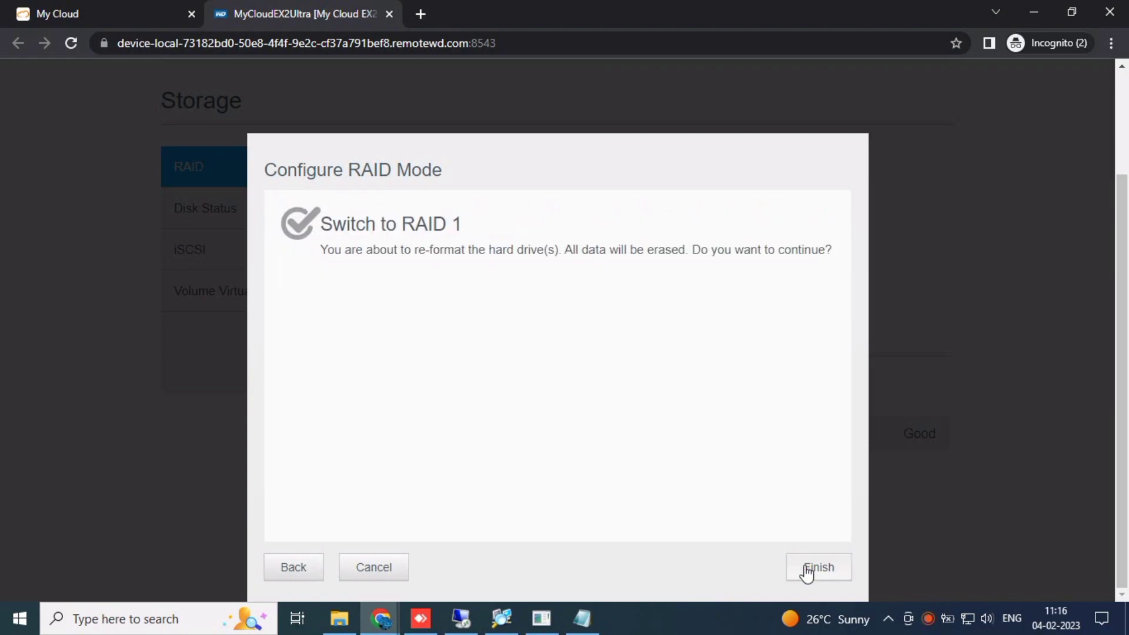
left_click(807, 568)
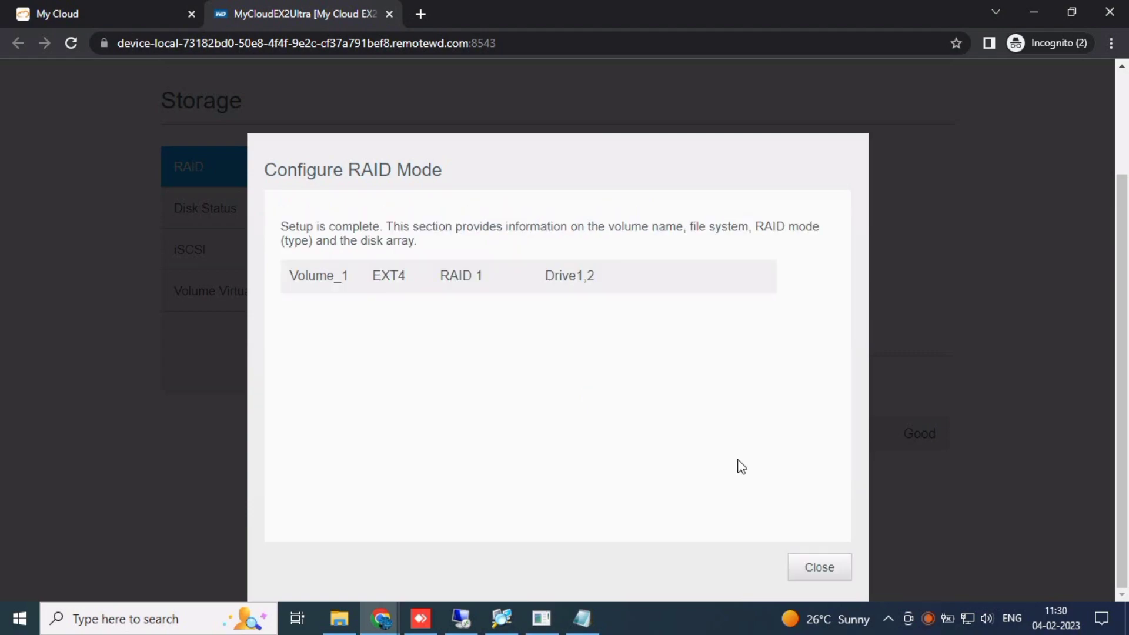
- Close the finished RAID wizard and review the Disk Status, iSCSI, Volume Virtualization and RAID tabs
left_click(820, 569)
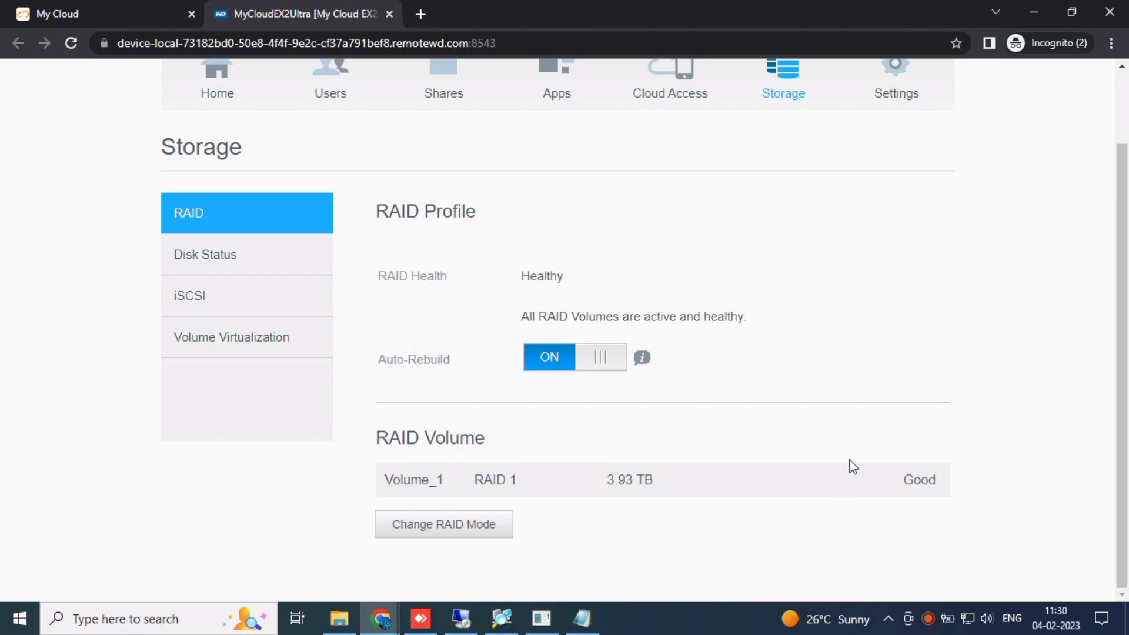
left_click(288, 252)
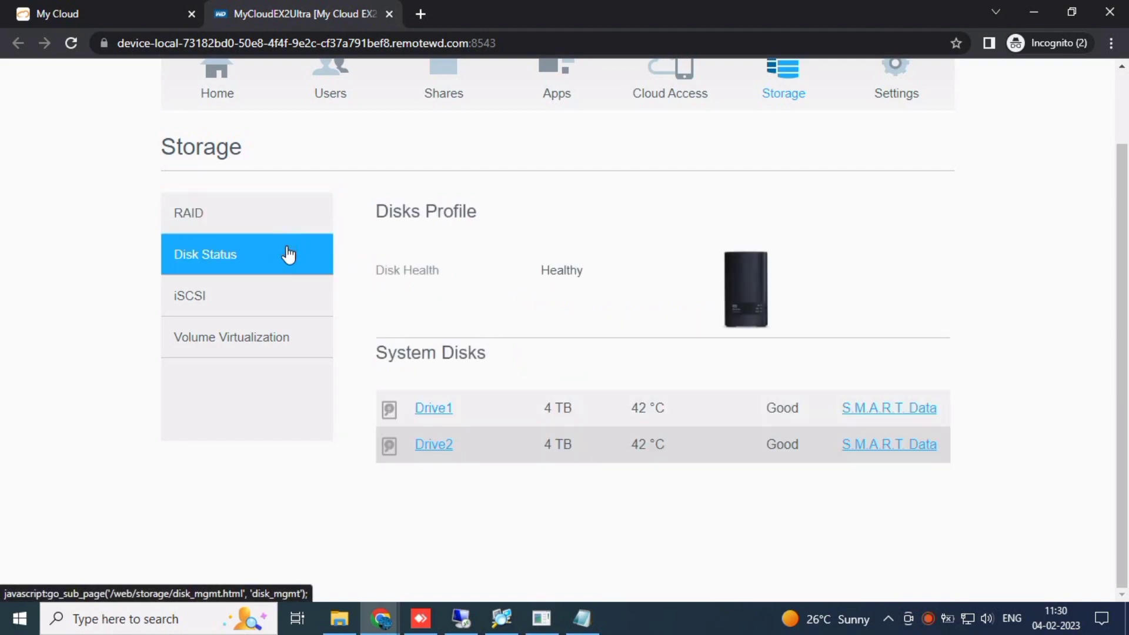
left_click(258, 311)
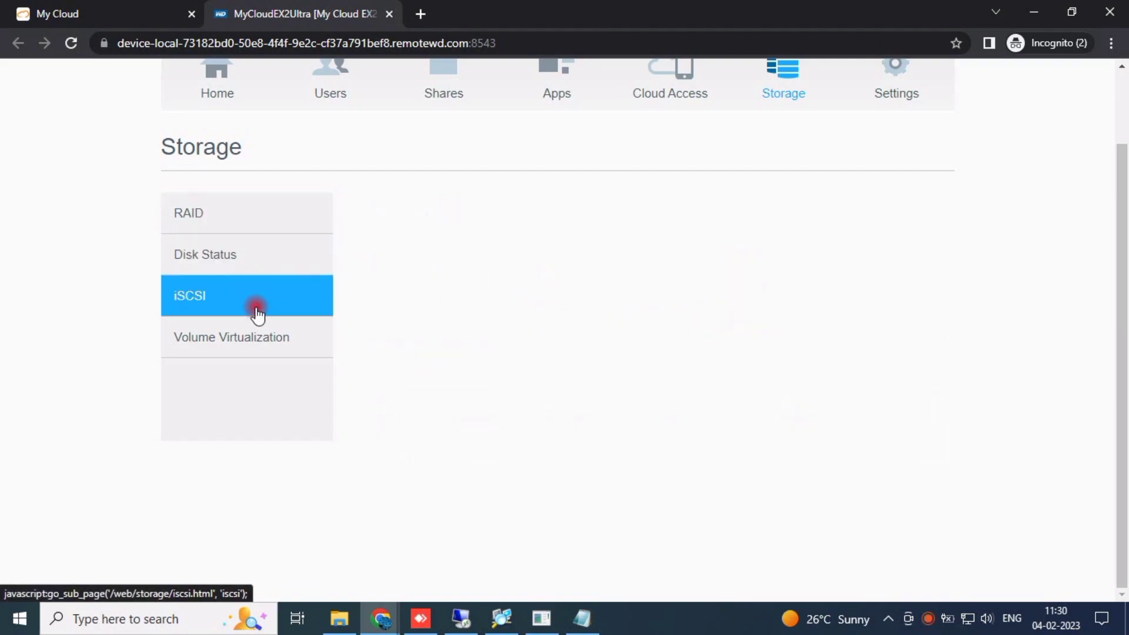
left_click(268, 353)
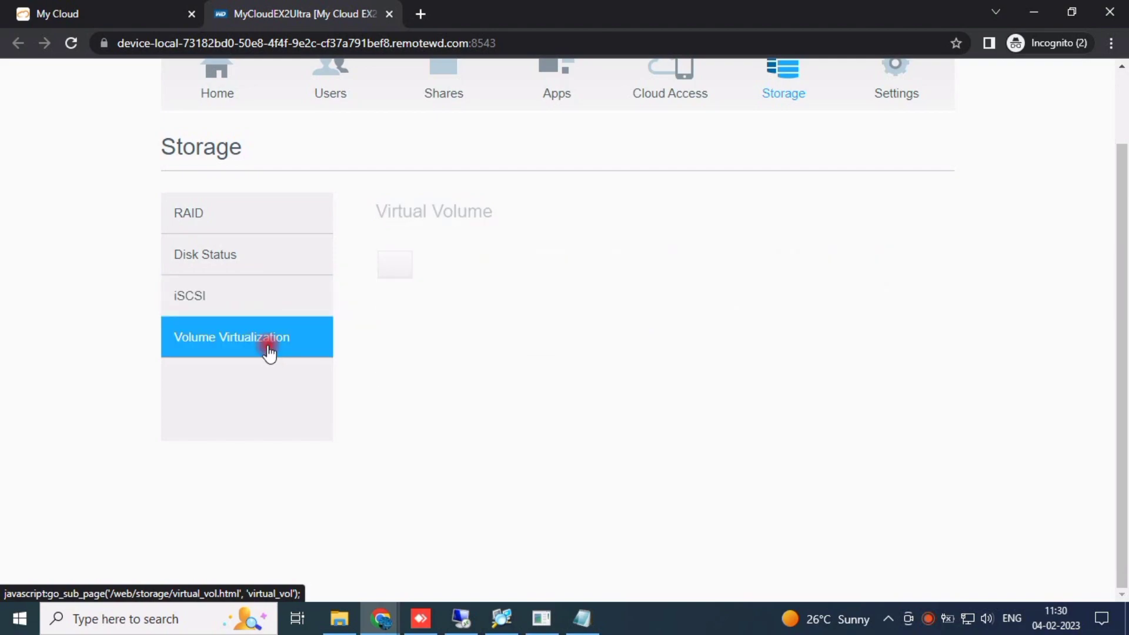
left_click(254, 223)
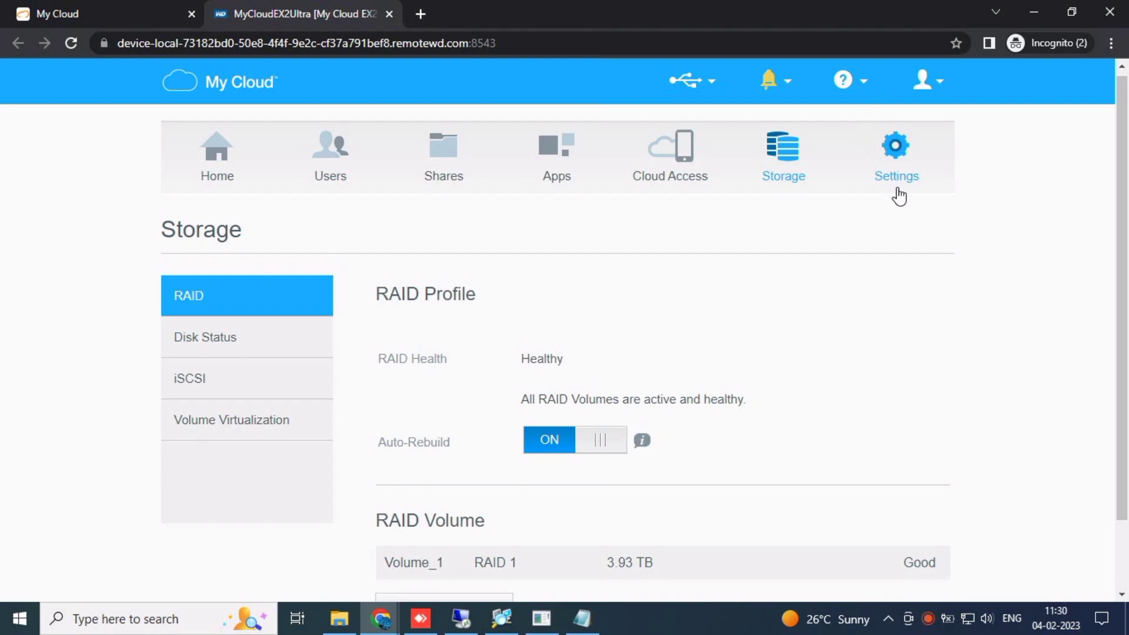
left_click(891, 183)
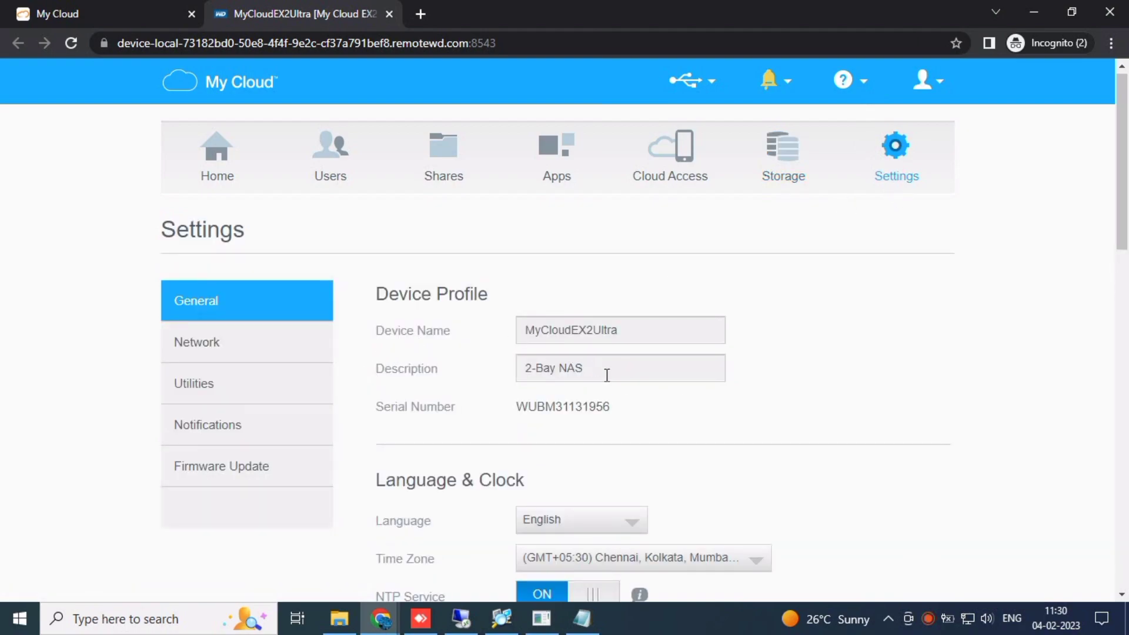
- Go to the Network page in the device Settings
scroll(607, 376, "down", 1)
scroll(607, 377, "down", 1)
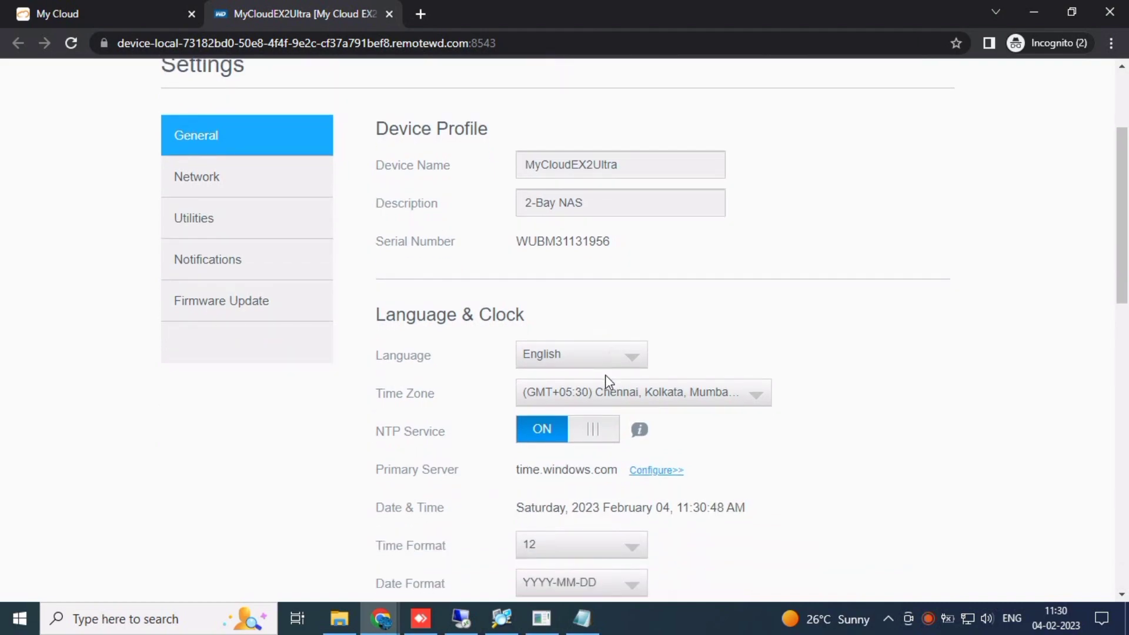
scroll(607, 381, "down", 3)
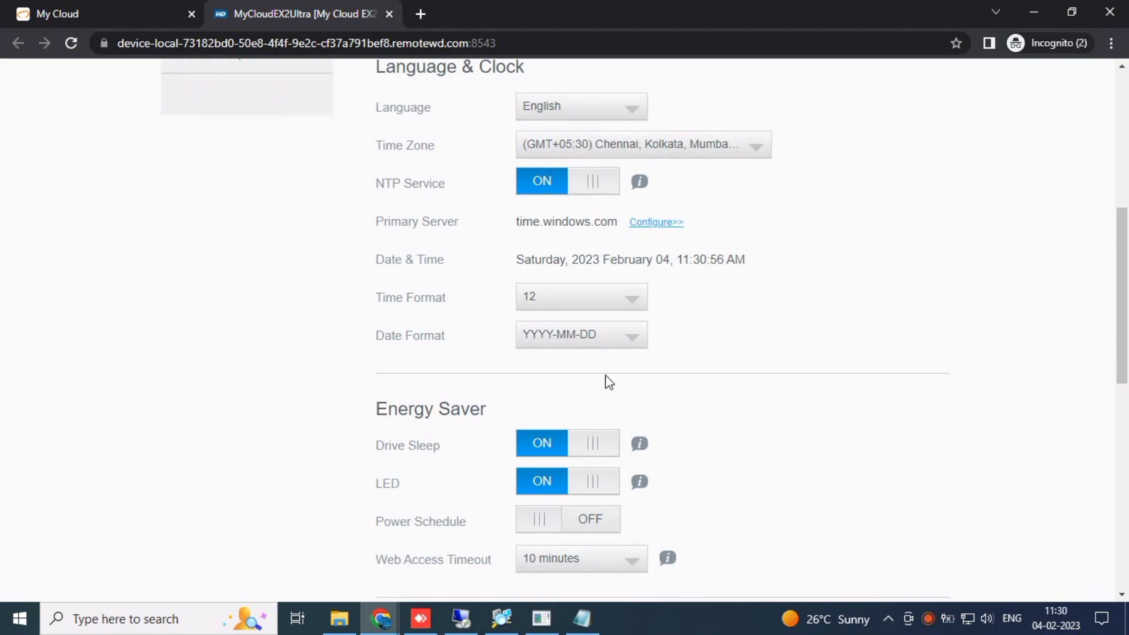
scroll(610, 383, "down", 3)
scroll(607, 382, "down", 3)
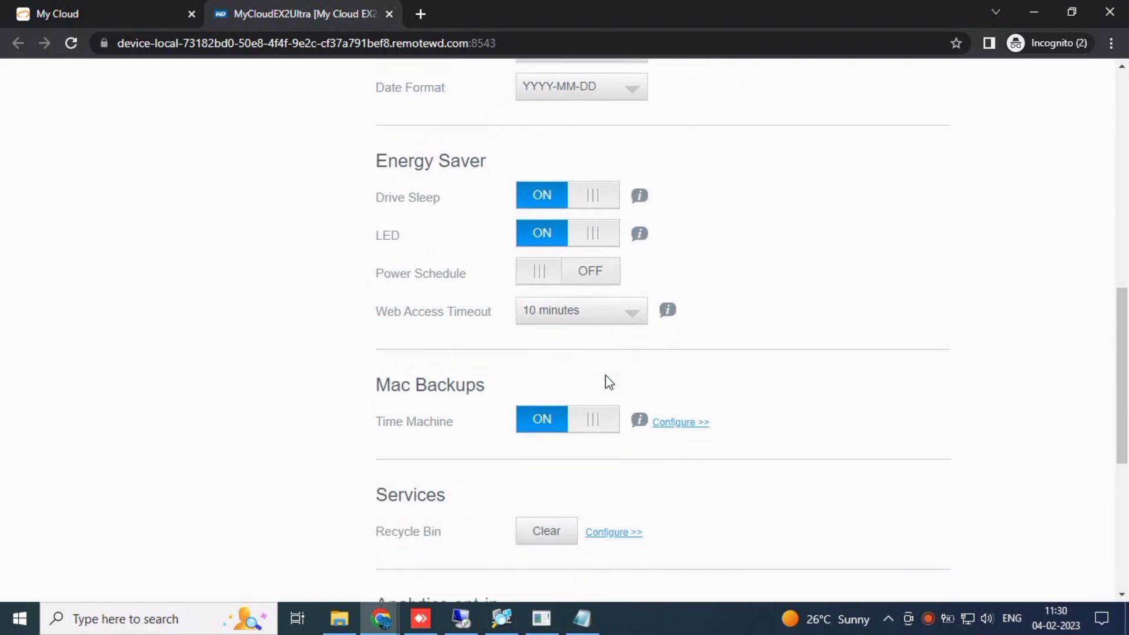
scroll(548, 412, "up", 3)
scroll(549, 405, "up", 8)
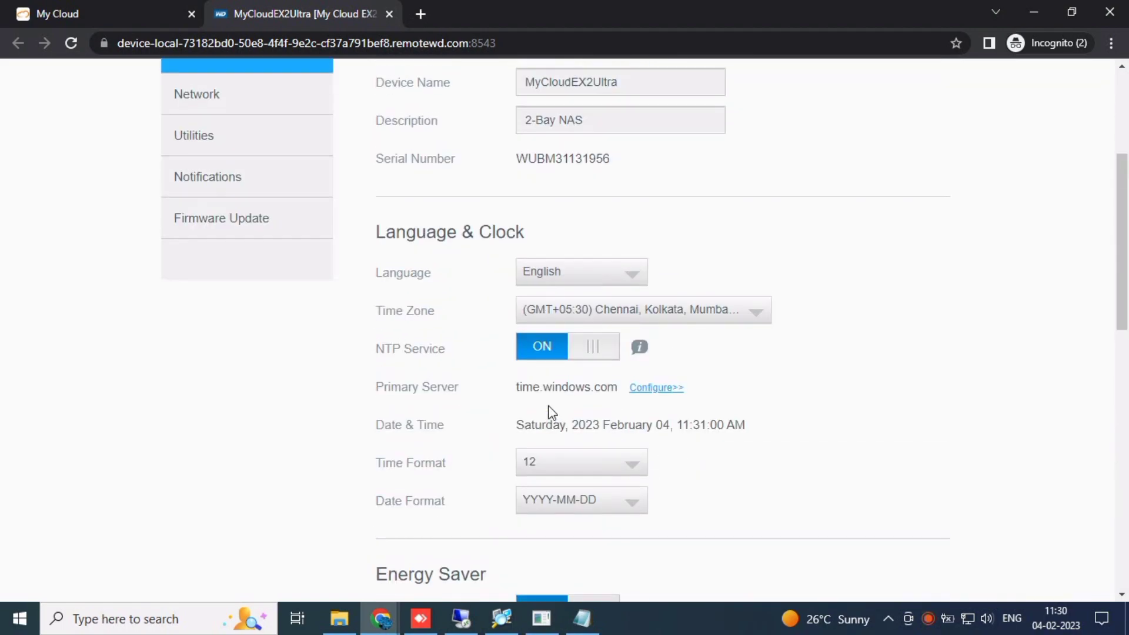
left_click(263, 193)
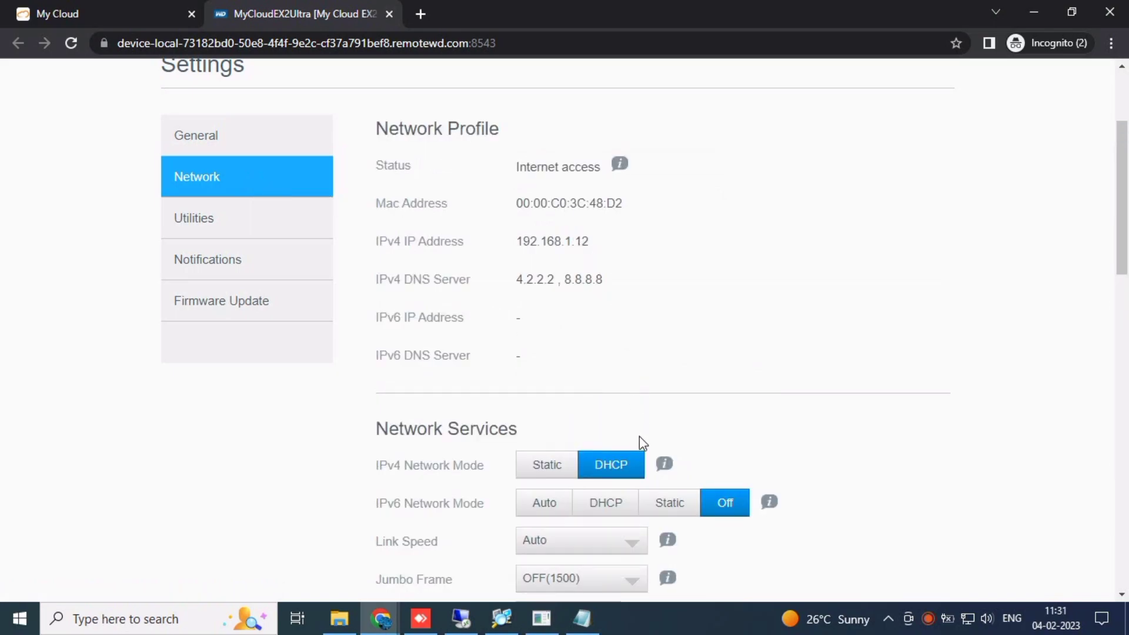
- Switch FTP Access on under Network Services and acknowledge the notice
scroll(688, 500, "down", 1)
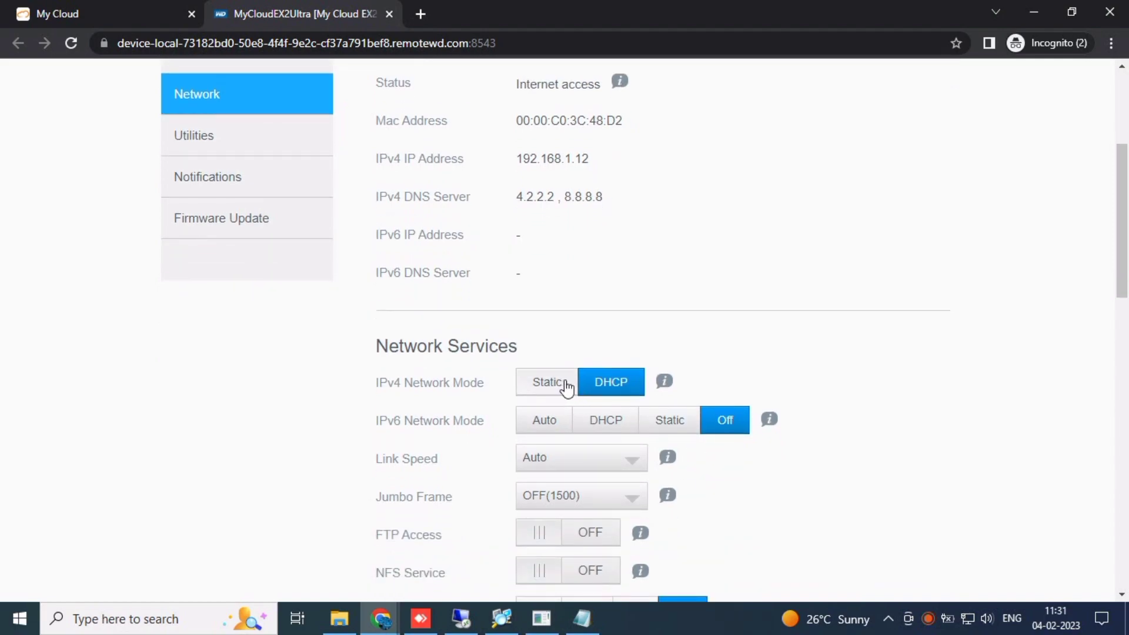
scroll(633, 493, "down", 1)
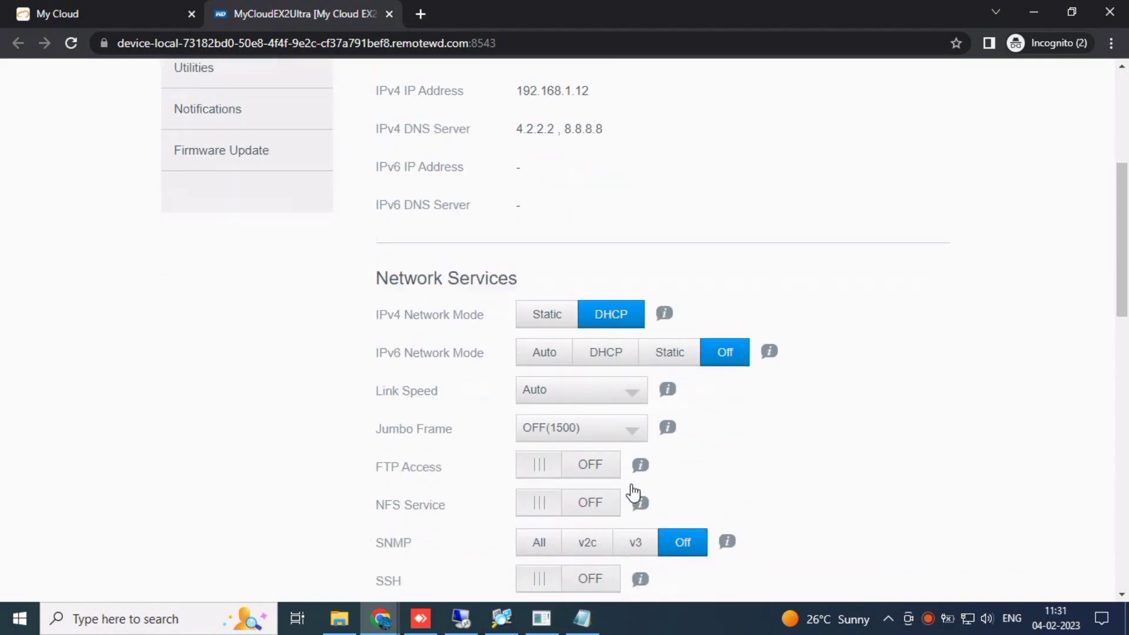
left_click(540, 454)
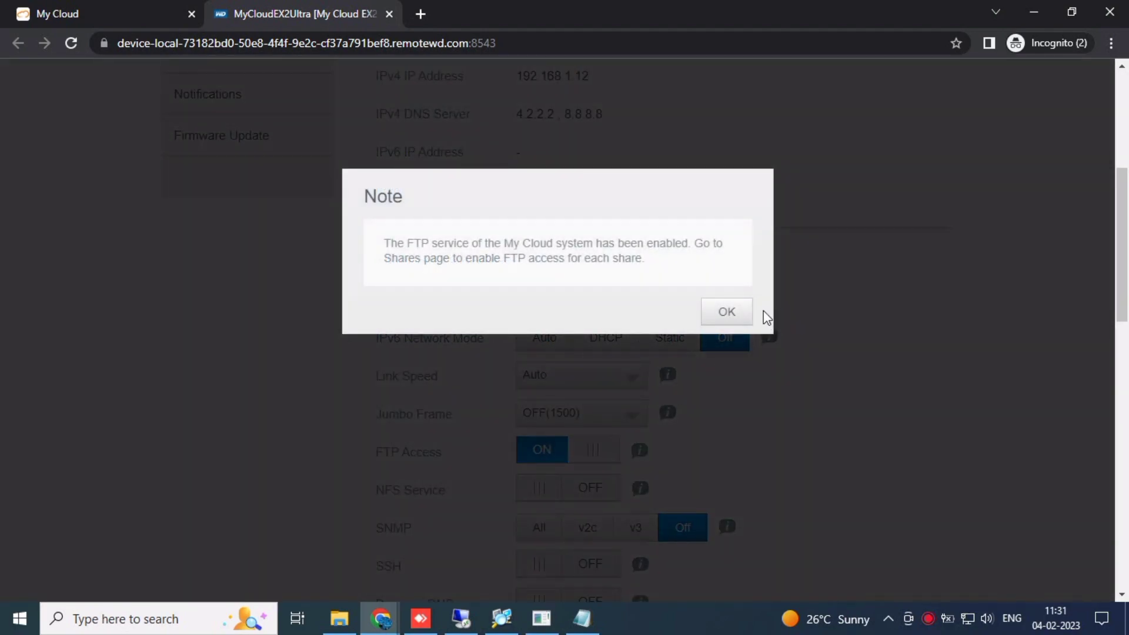
left_click(735, 322)
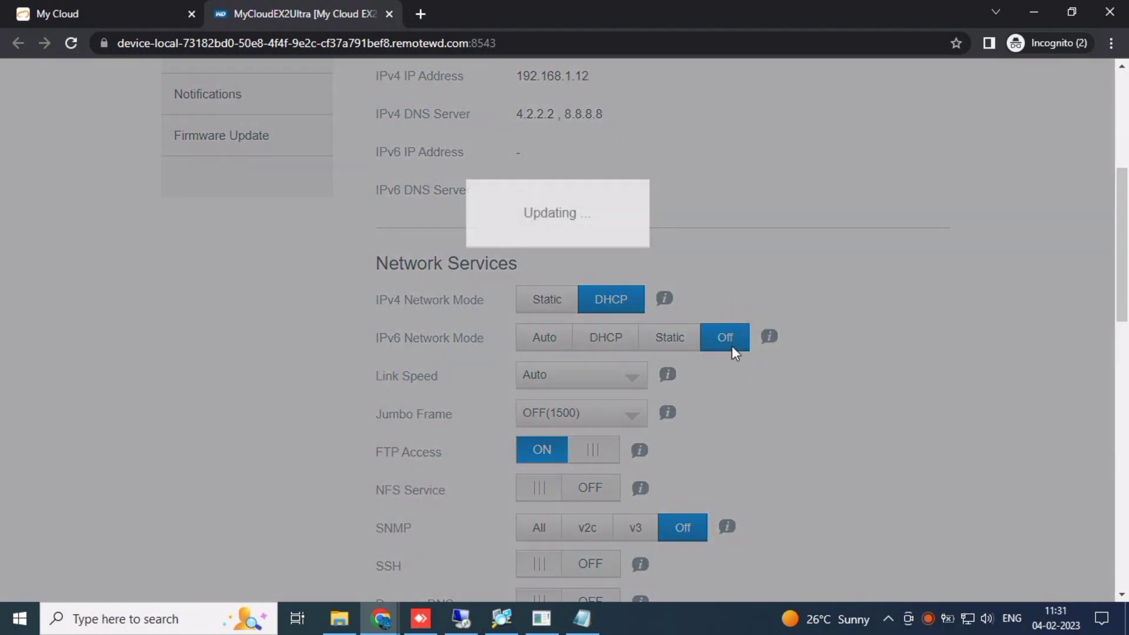
scroll(723, 396, "down", 1)
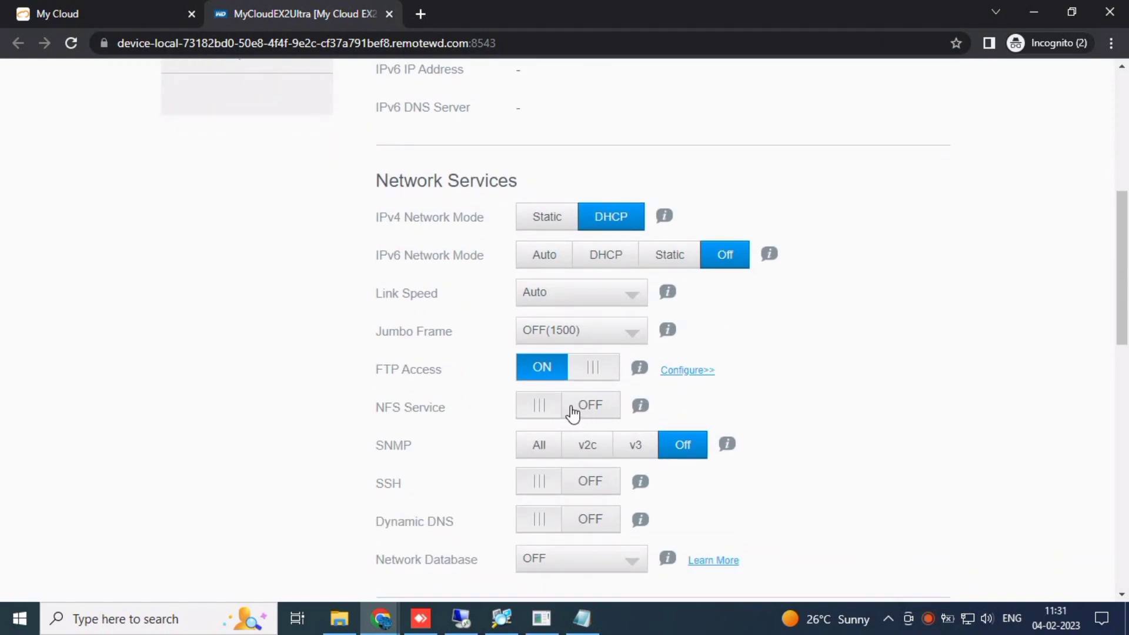
- Enable SSH, accept its warning, and set and confirm a new SSH password
left_click(542, 488)
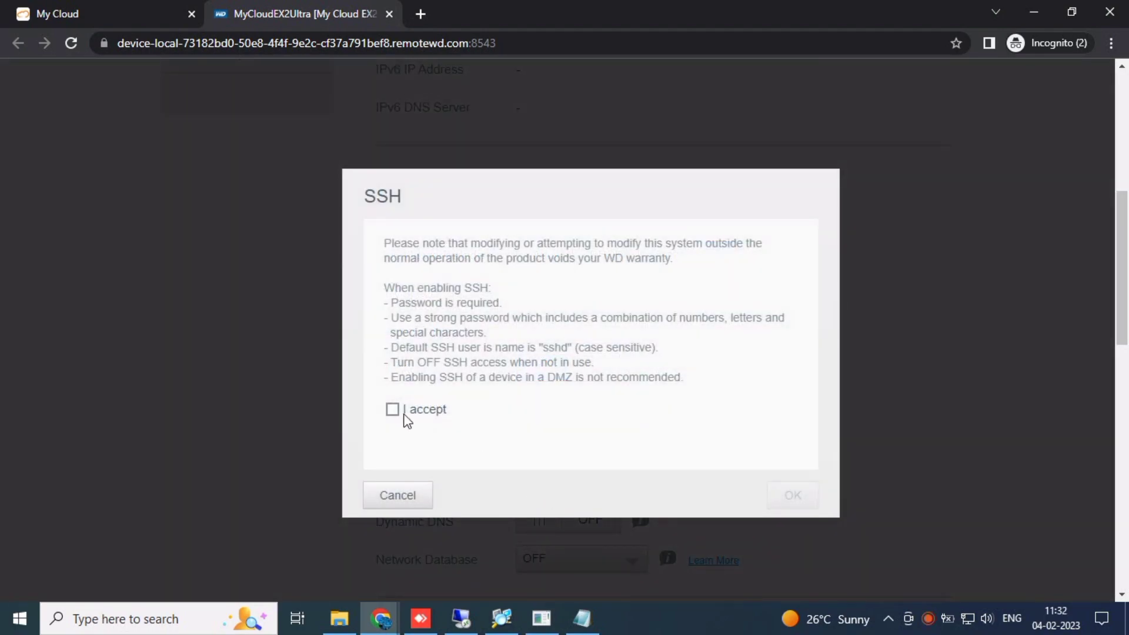
left_click(393, 410)
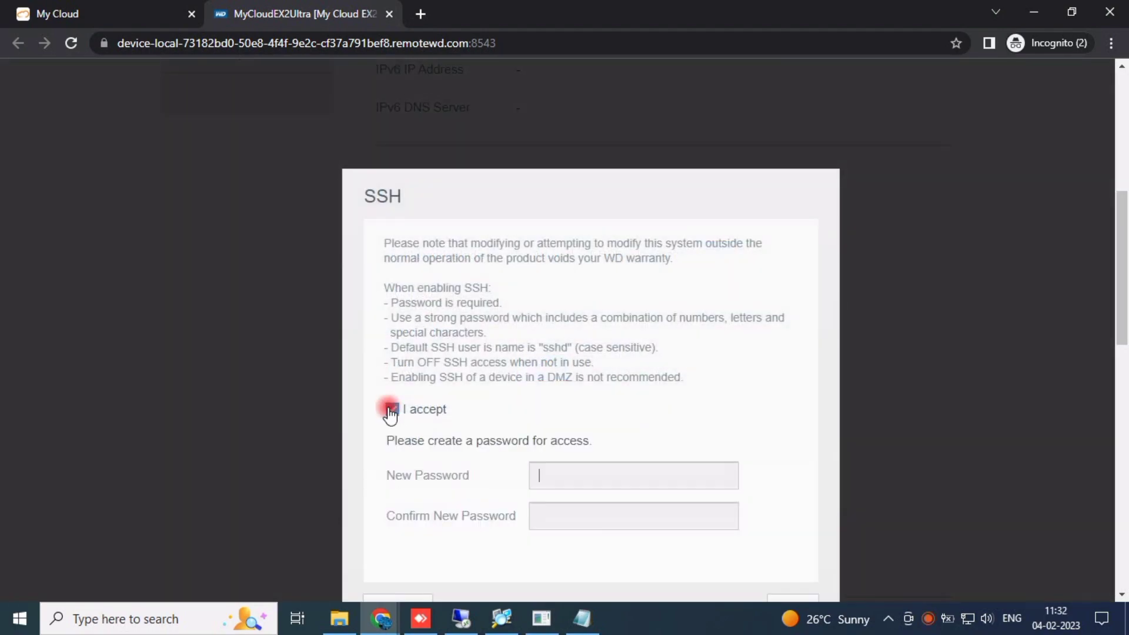
left_click(546, 477)
key("ctrl+v")
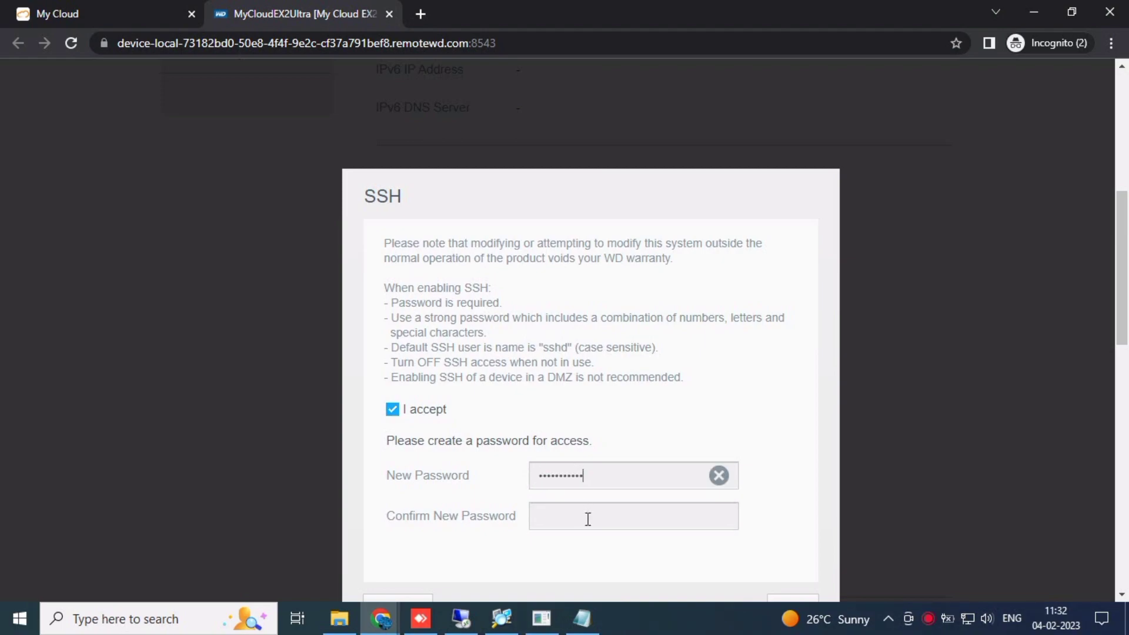
left_click(587, 518)
key("ctrl+v")
scroll(688, 496, "down", 3)
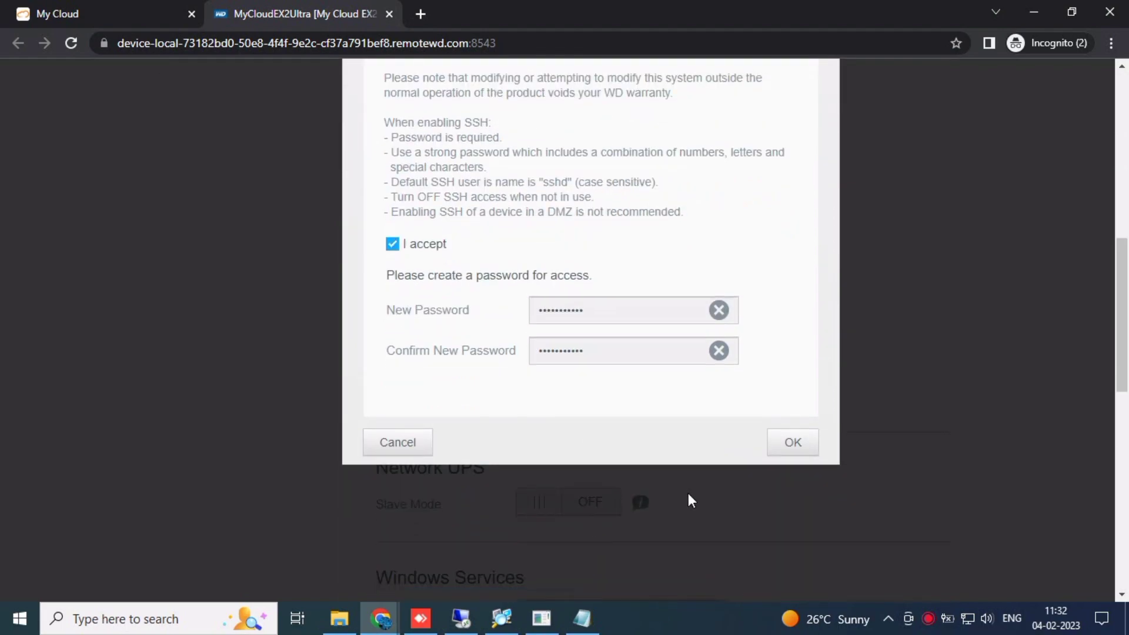
left_click(780, 439)
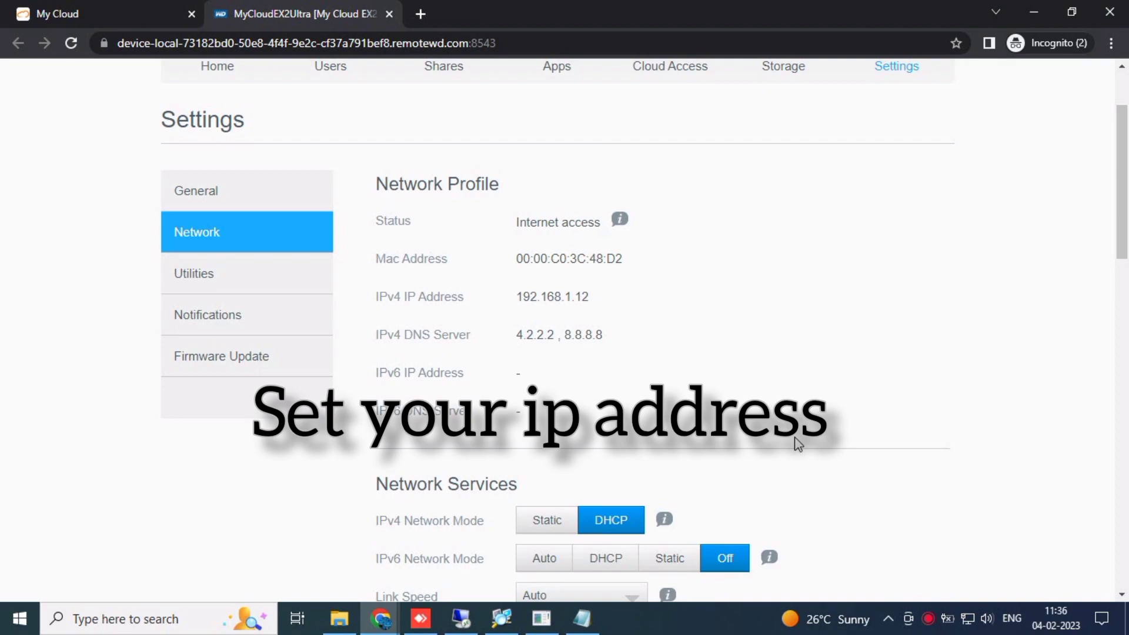
- Switch IPv4 Network Mode to Static and continue to the IP settings
scroll(796, 442, "down", 1)
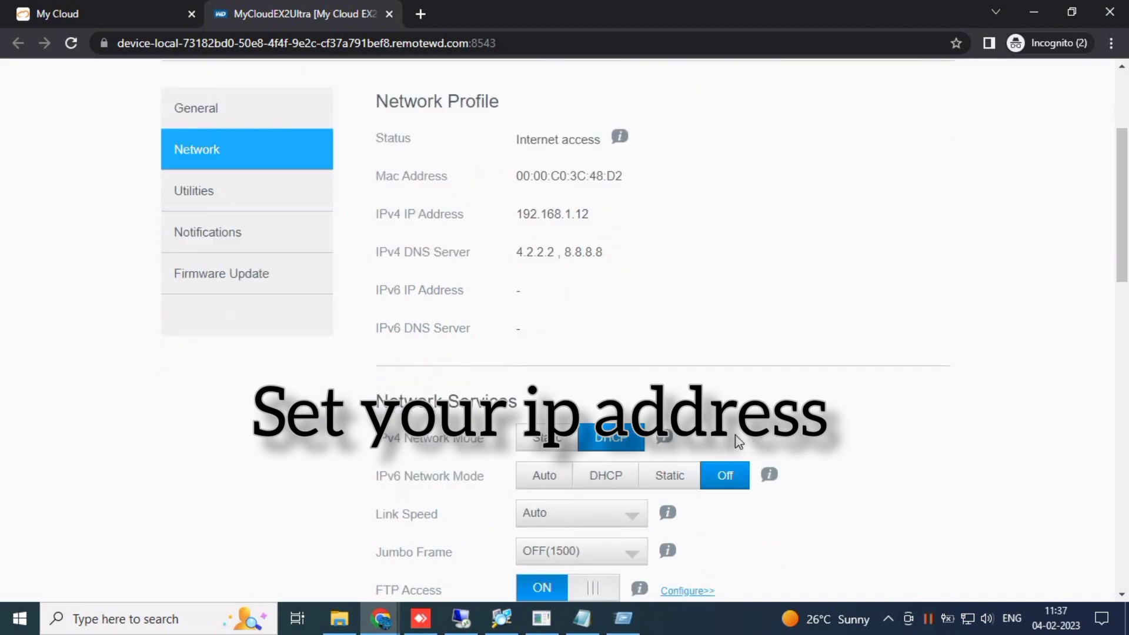
left_click(549, 445)
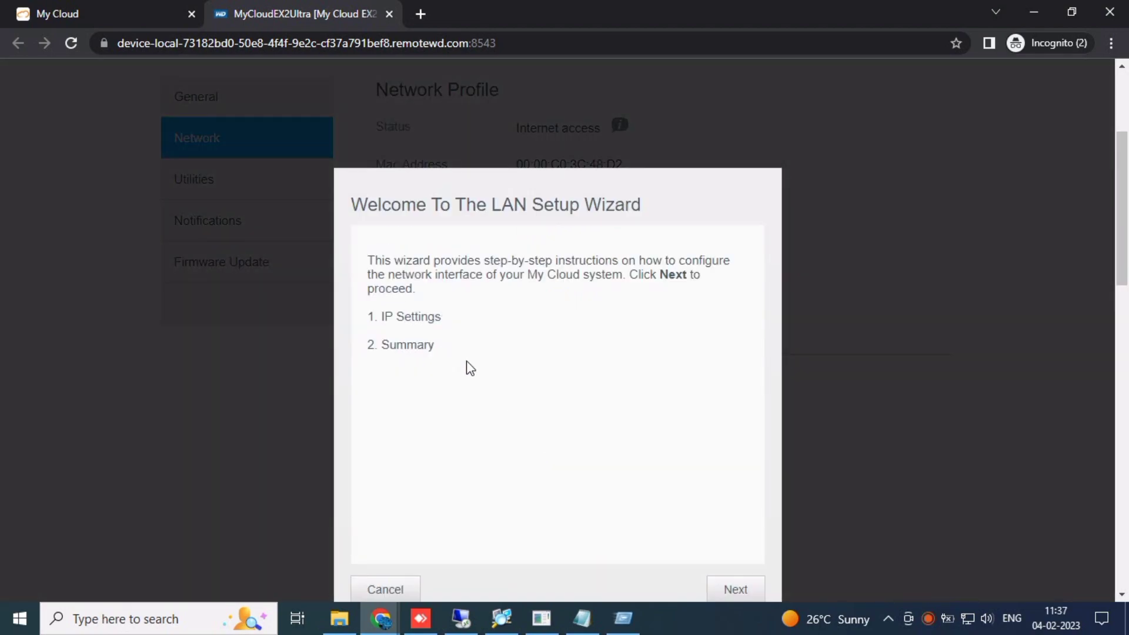
scroll(470, 369, "down", 2)
left_click(752, 428)
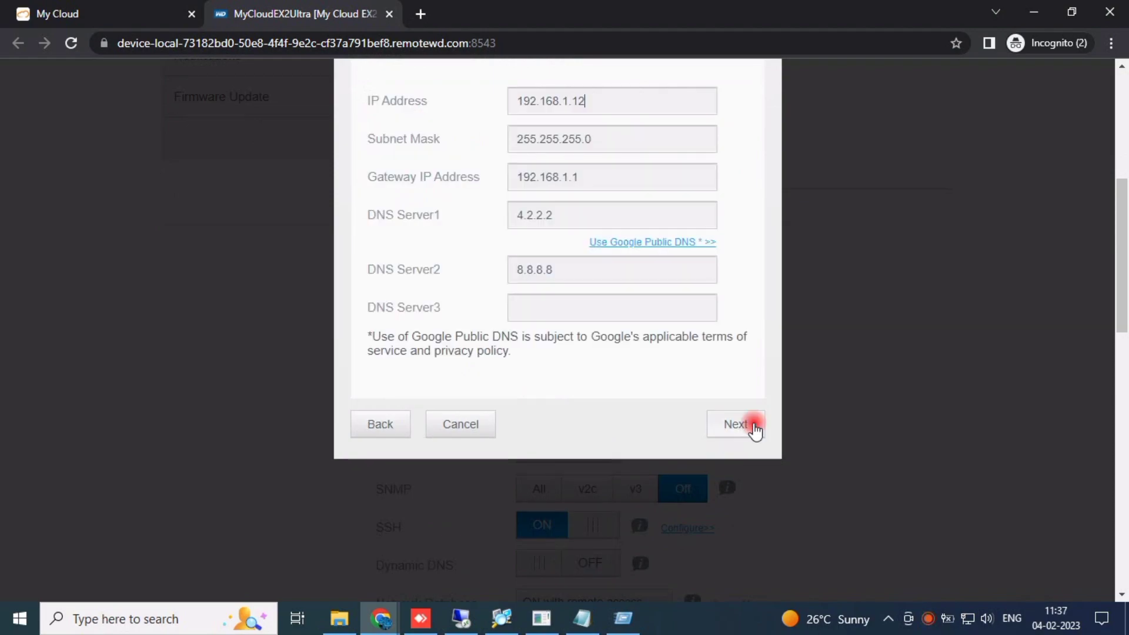
- Change the IP address to 192.168.1.250 and add 8.8.4.4 as DNS Server3
scroll(653, 288, "up", 1)
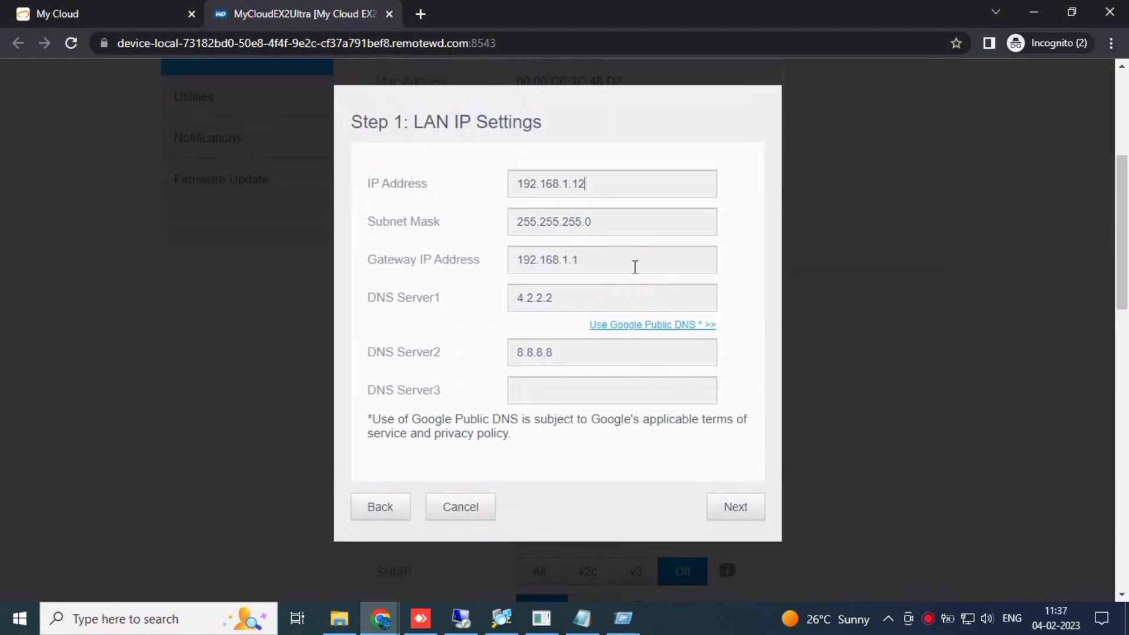
left_click(604, 191)
key("BackSpace")
key("BackSpace")
type("250")
left_click(574, 389)
type("8.8")
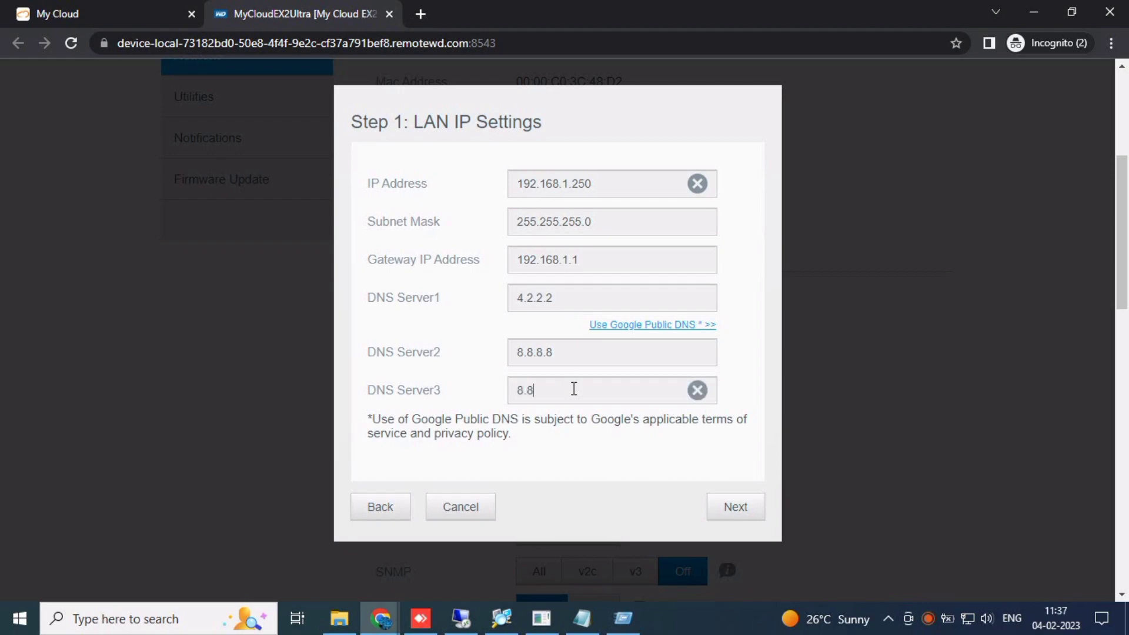
type(".4.4")
left_click(730, 510)
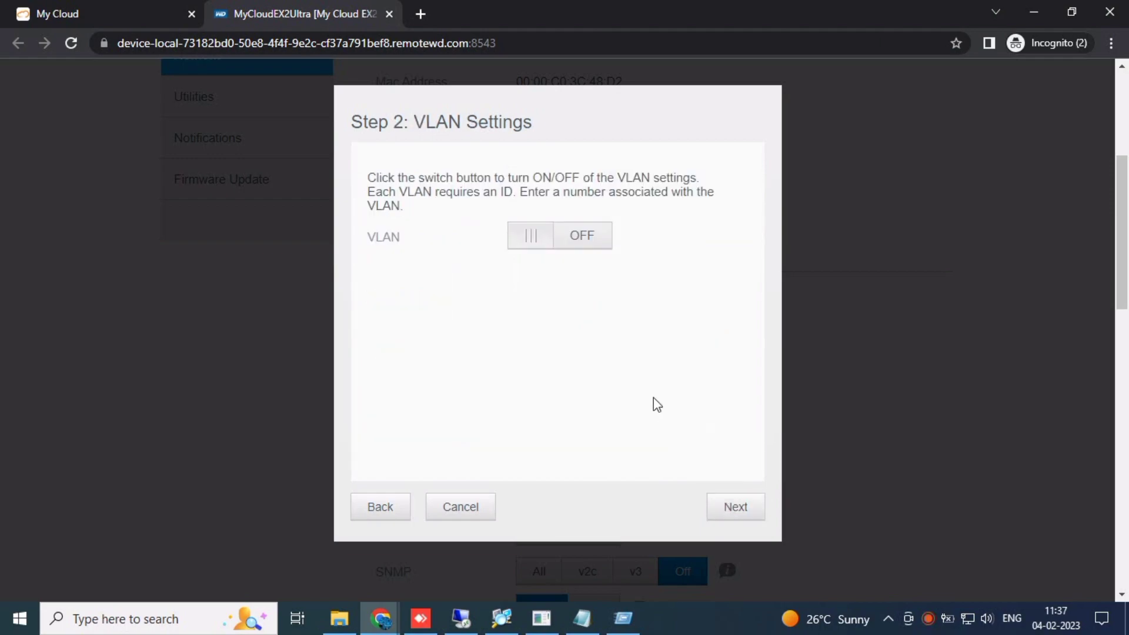
- Leave VLAN off, apply the summary, and save through the static IP warning
left_click(731, 517)
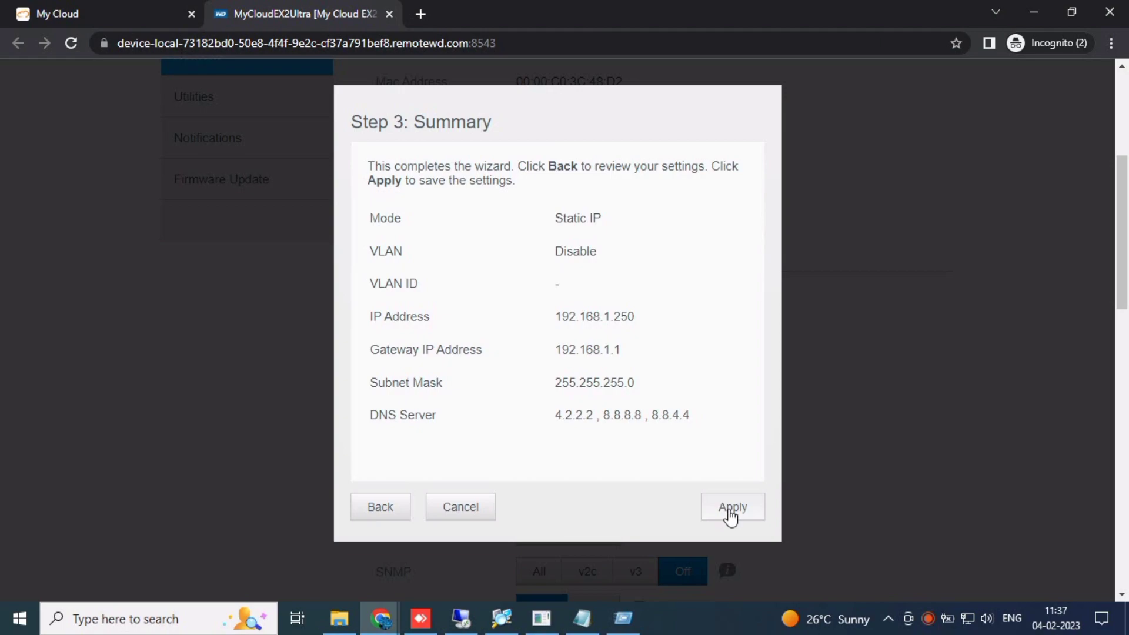
left_click(730, 515)
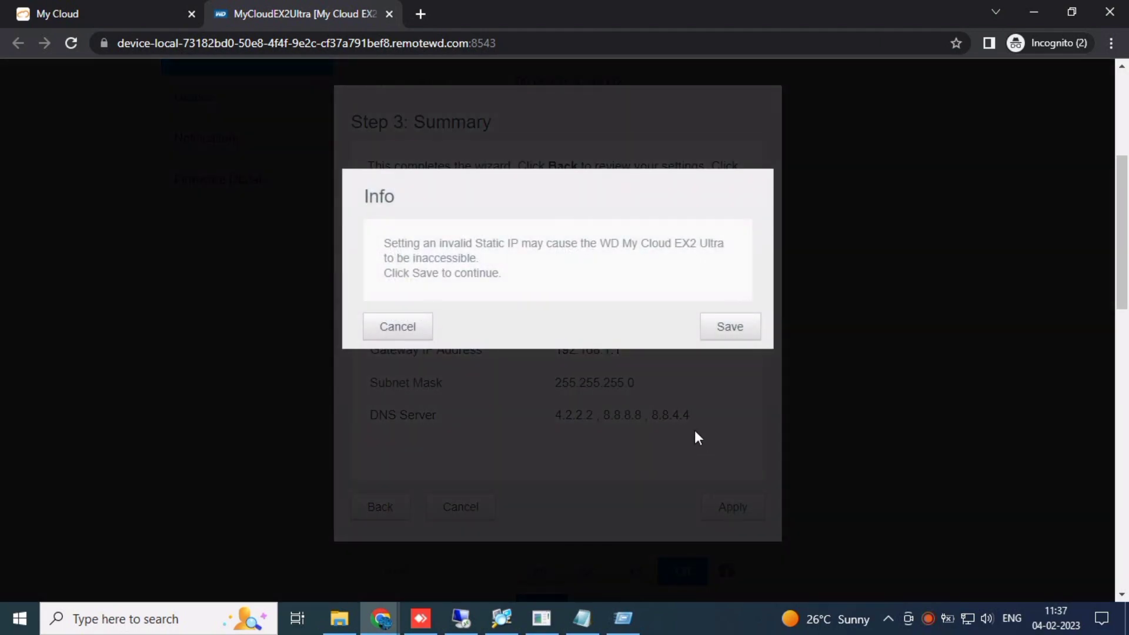
left_click(723, 327)
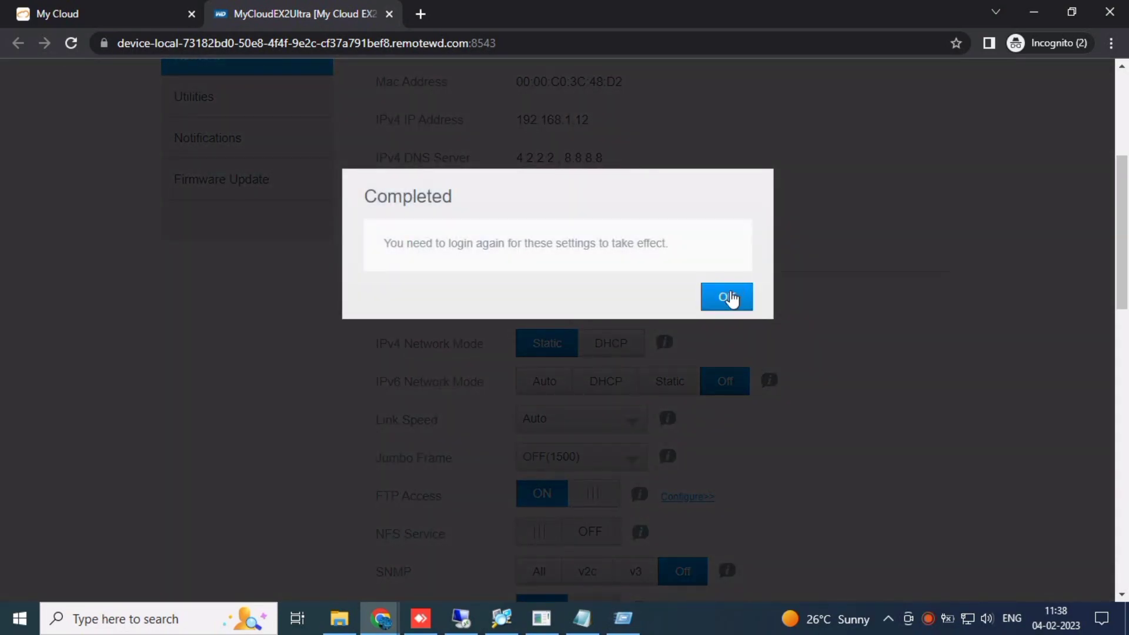
- Acknowledge completion and load 192.168.1.250 in the browser without the port number
left_click(728, 297)
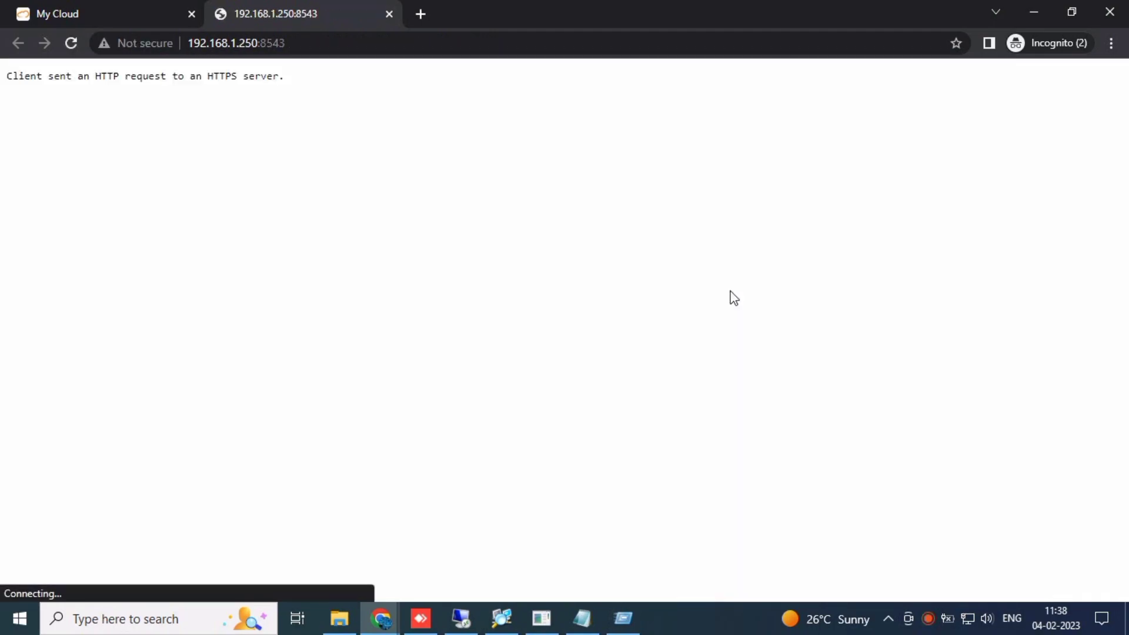
left_click(347, 42)
key("Return")
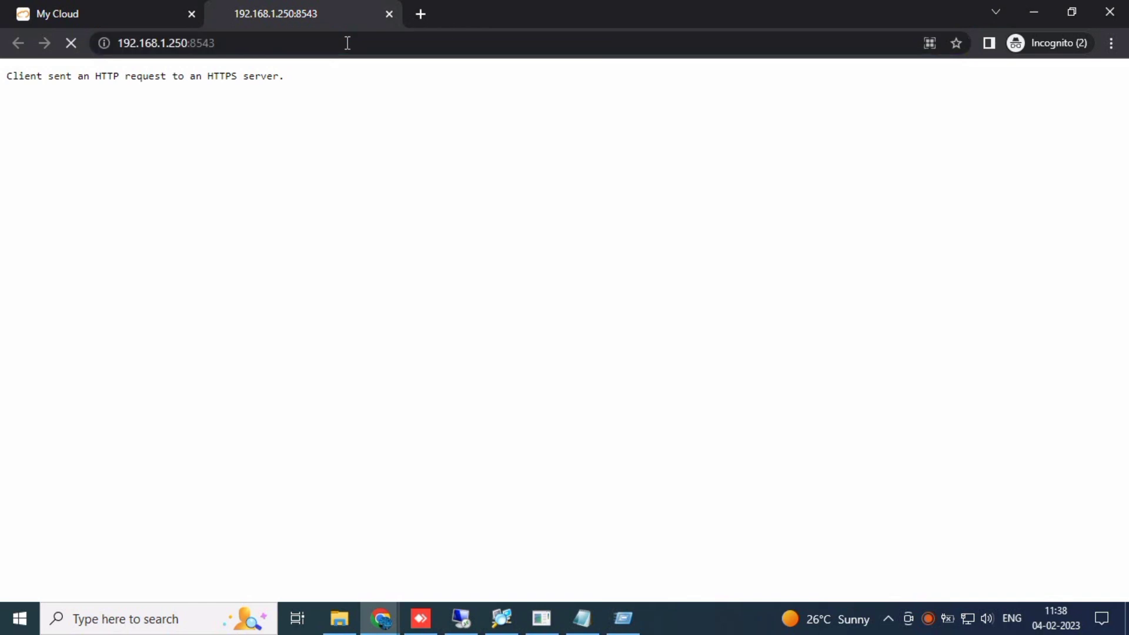
left_click(348, 43)
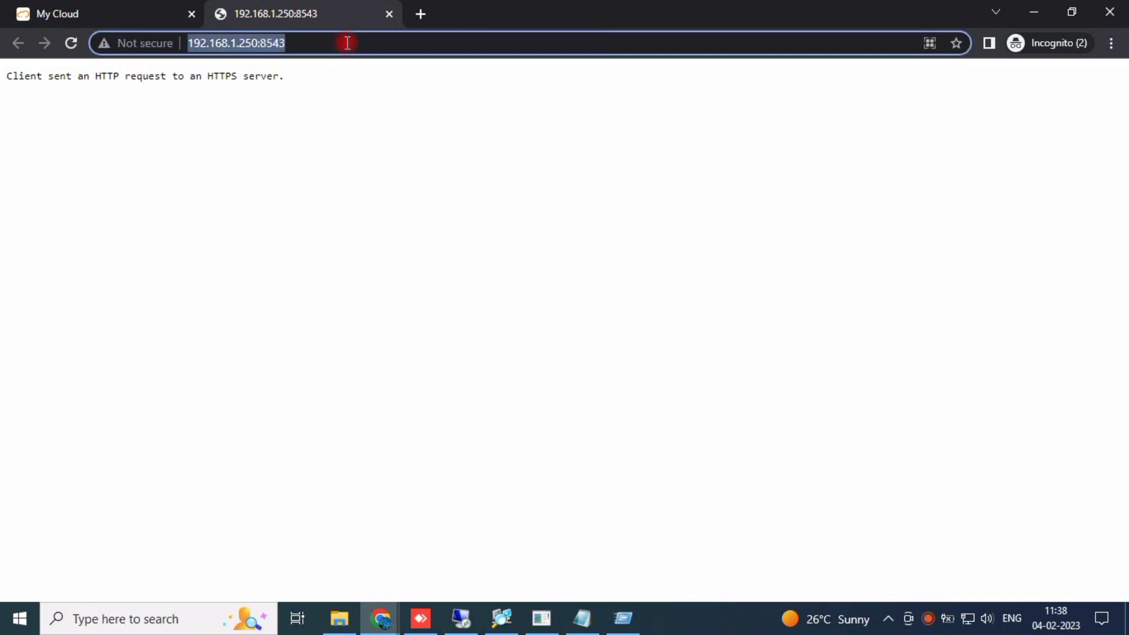
key("End")
key("BackSpace")
key("BackSpace")
key("BackSpace")
key("BackSpace")
key("BackSpace")
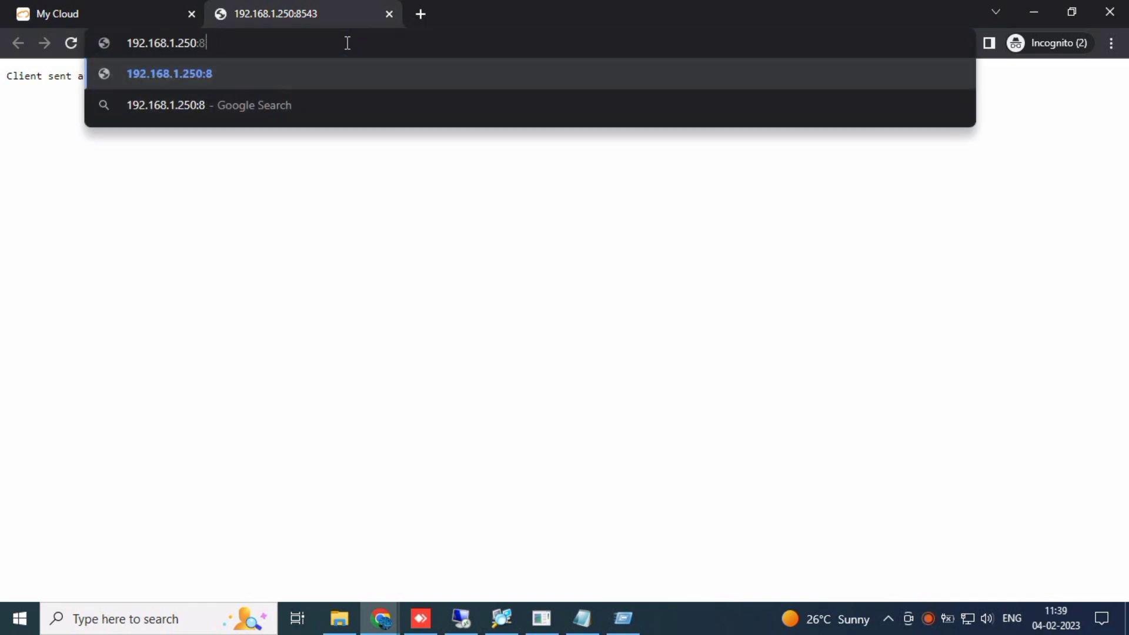
key("Return")
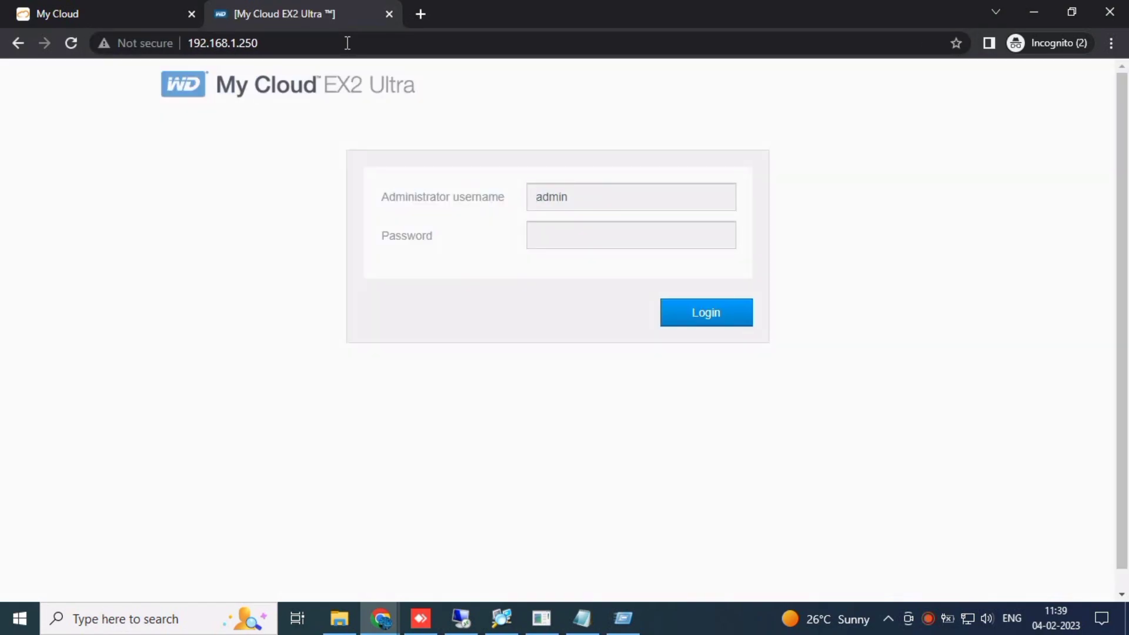
- Begin signing in as admin by selecting the Password field on the login page
left_click(348, 42)
left_click(348, 43)
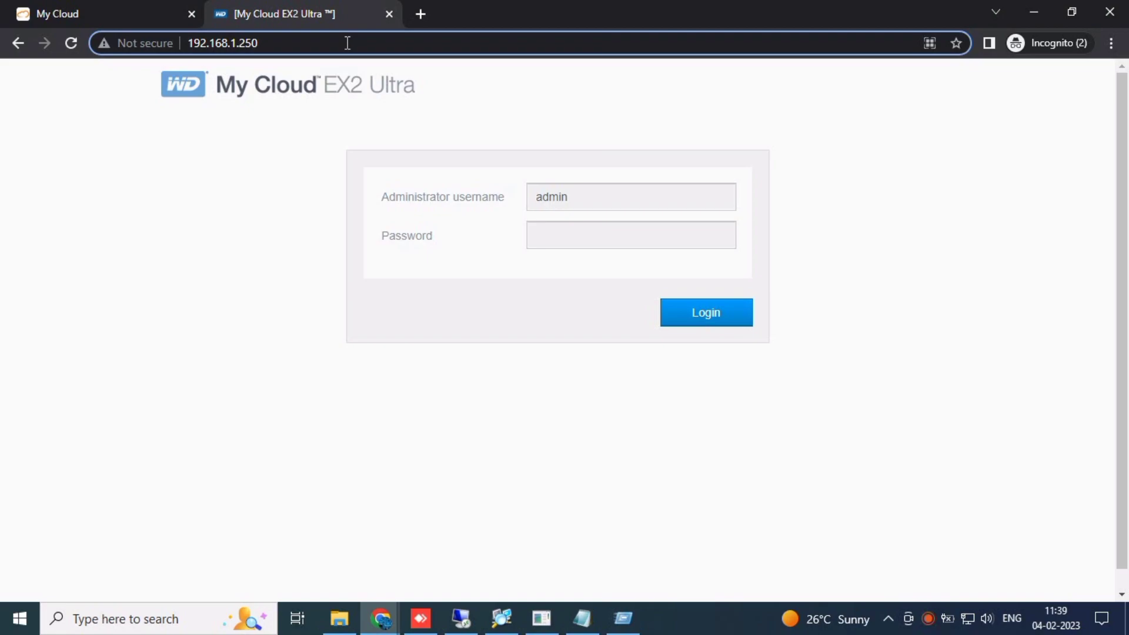
left_click(558, 229)
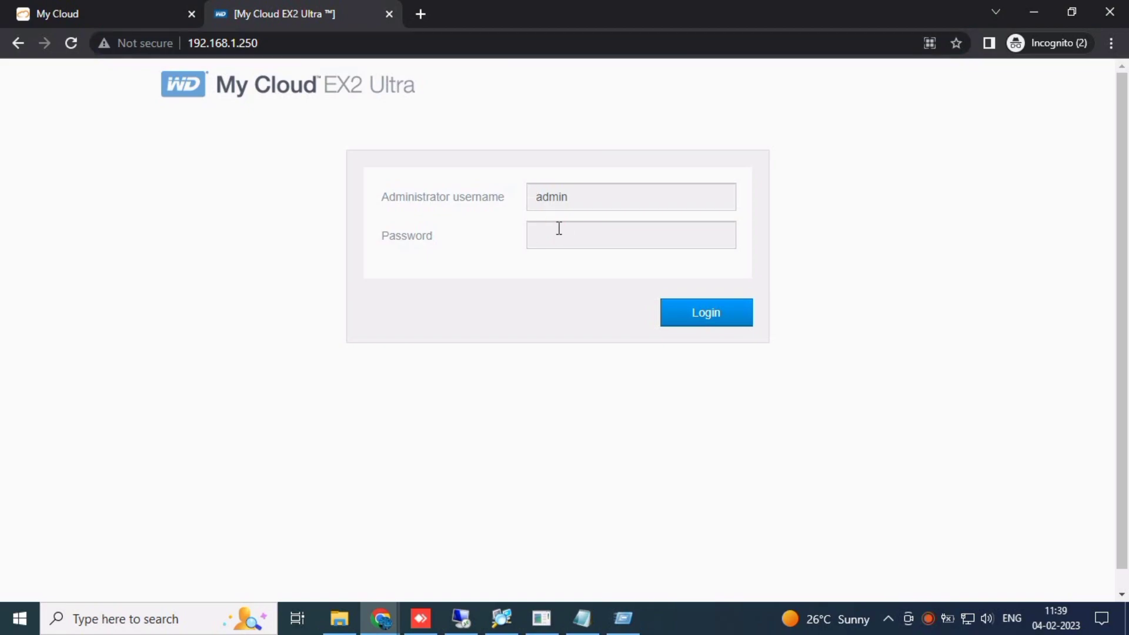
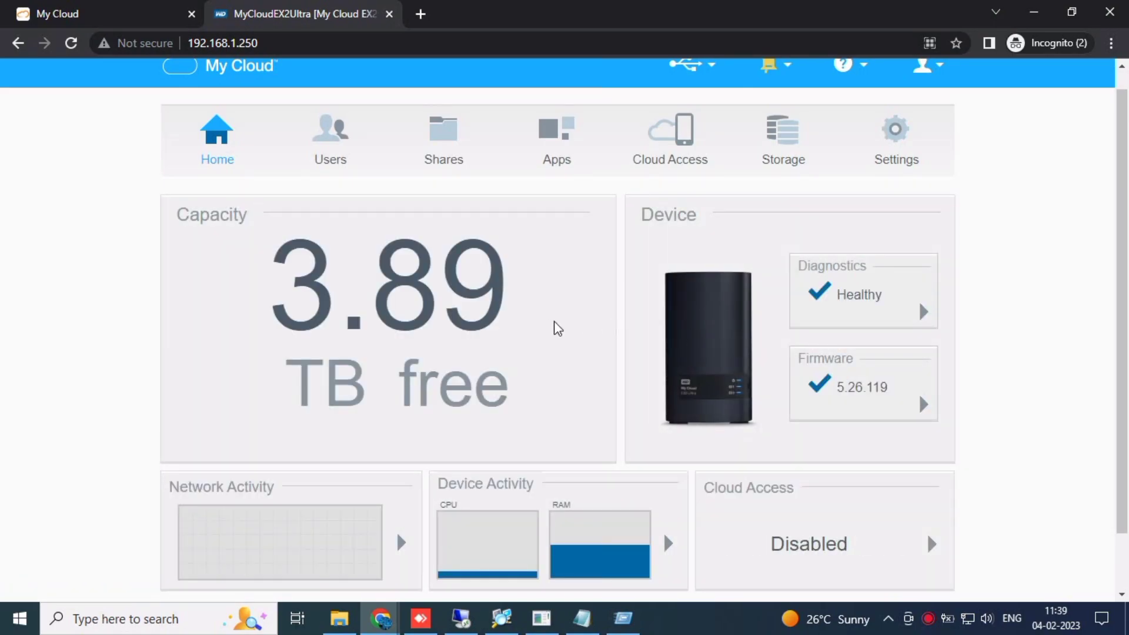
- Set the Network Database service to 'ON with remote access' in the Network settings
left_click_drag(295, 295, 613, 361)
scroll(908, 353, "up", 1)
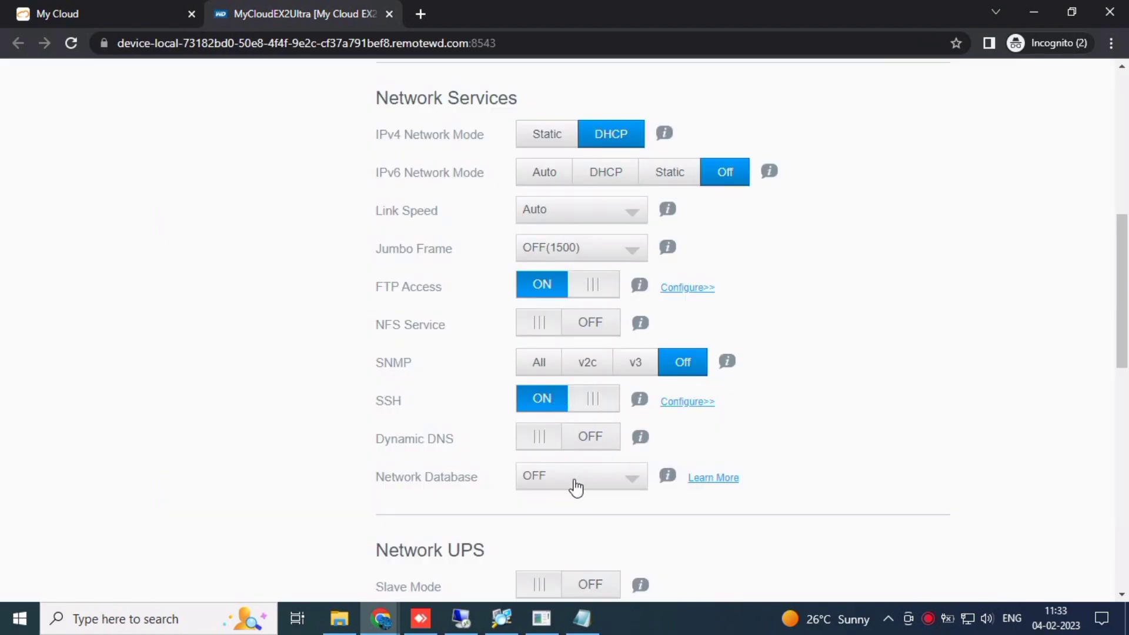
left_click(581, 487)
scroll(584, 491, "down", 1)
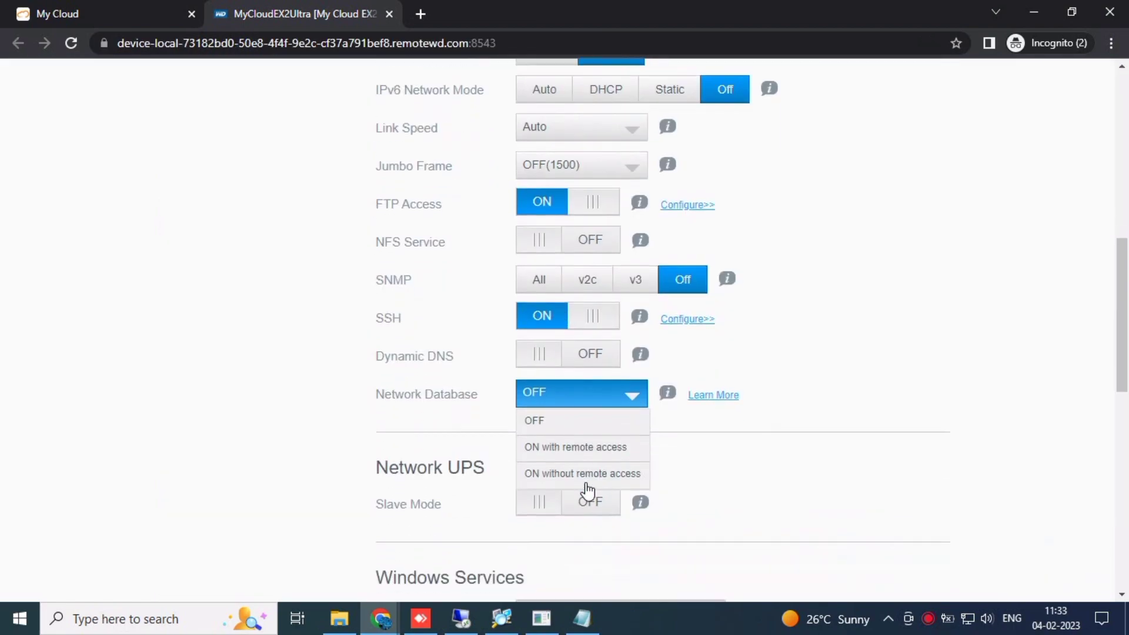
left_click(628, 452)
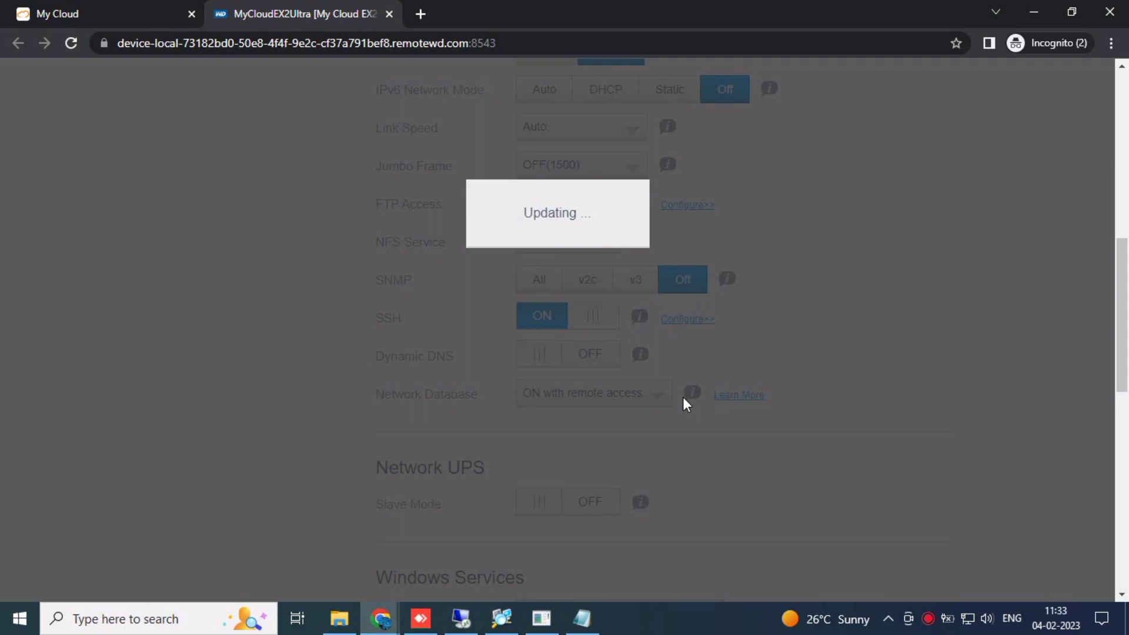
scroll(705, 339, "up", 2)
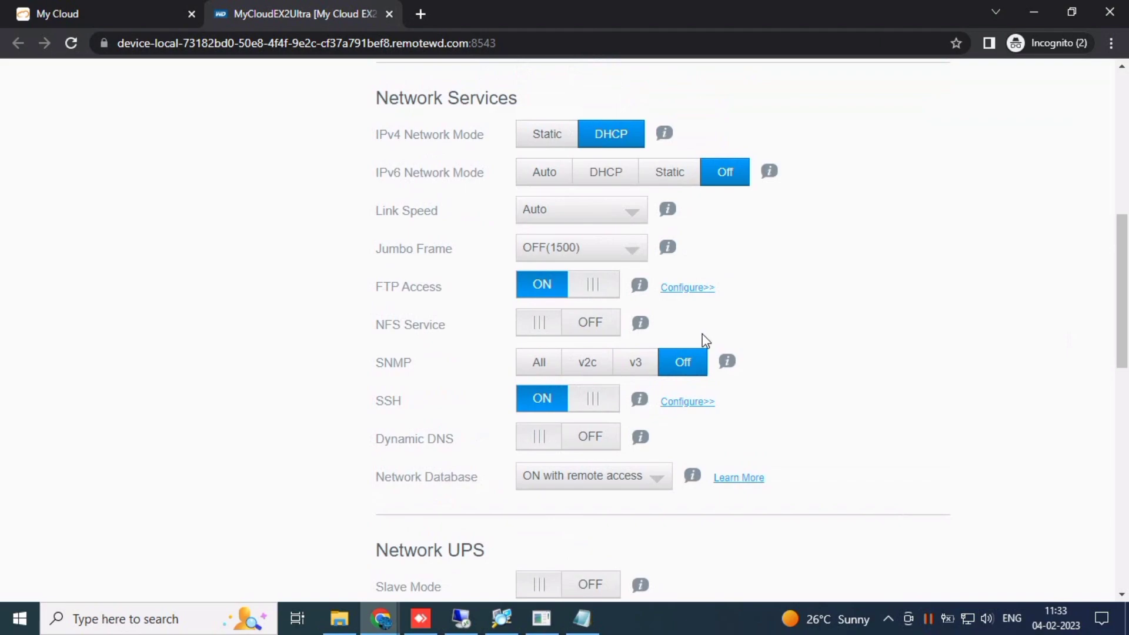
left_click(623, 222)
left_click(623, 222)
scroll(592, 383, "down", 1)
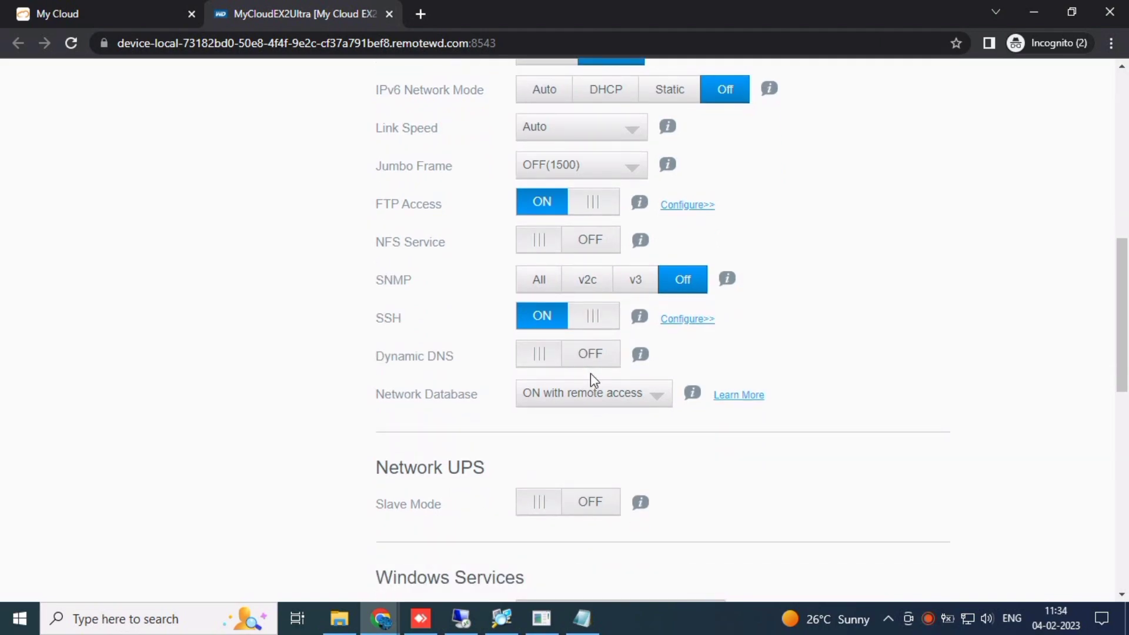
scroll(590, 373, "down", 8)
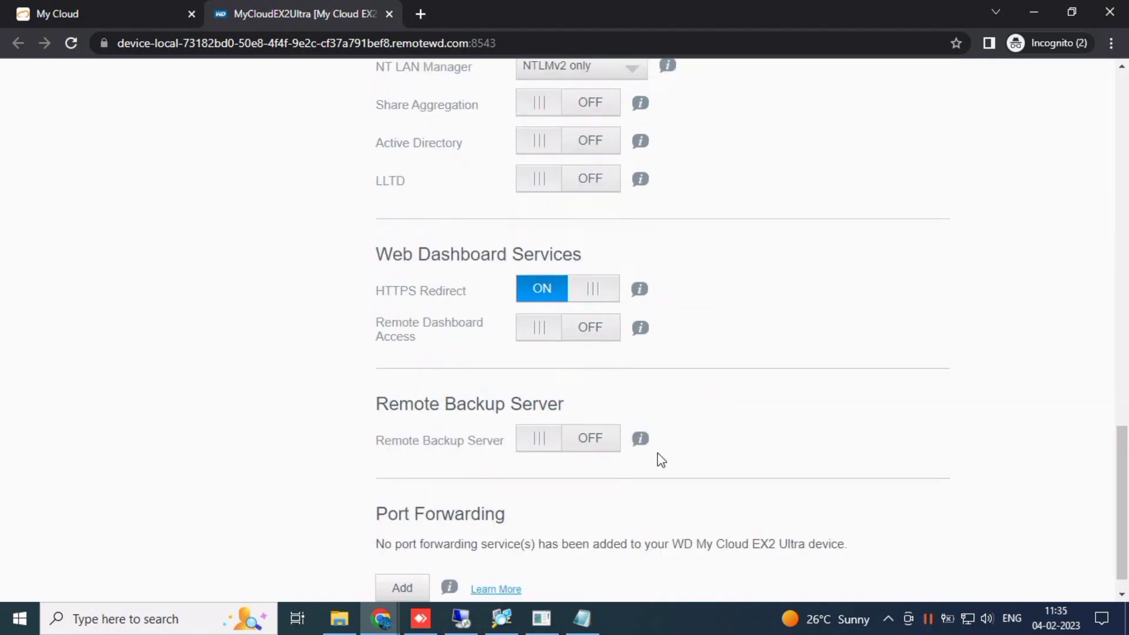
- Switch on Remote Backup Server, paste in a backup password and apply it
left_click(542, 446)
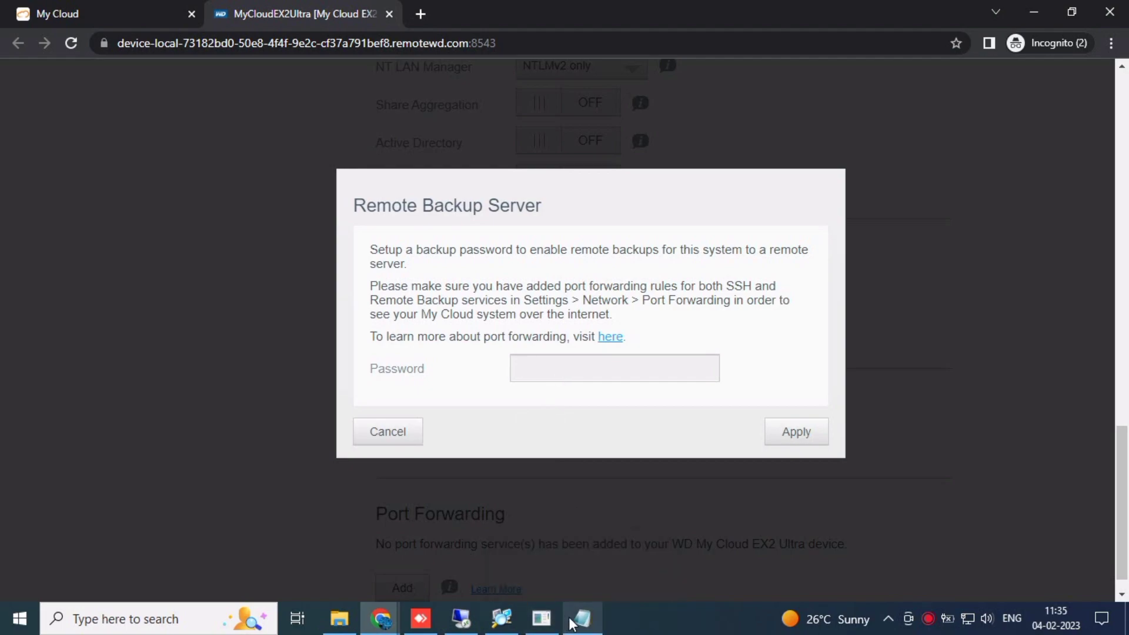
left_click(542, 360)
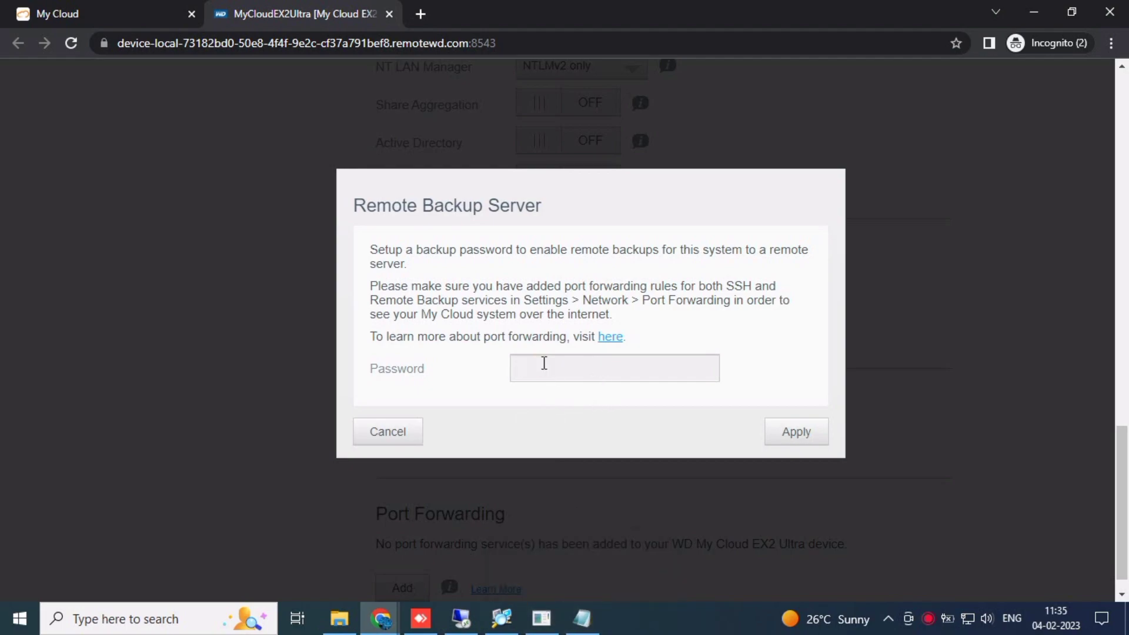
key("ctrl+v")
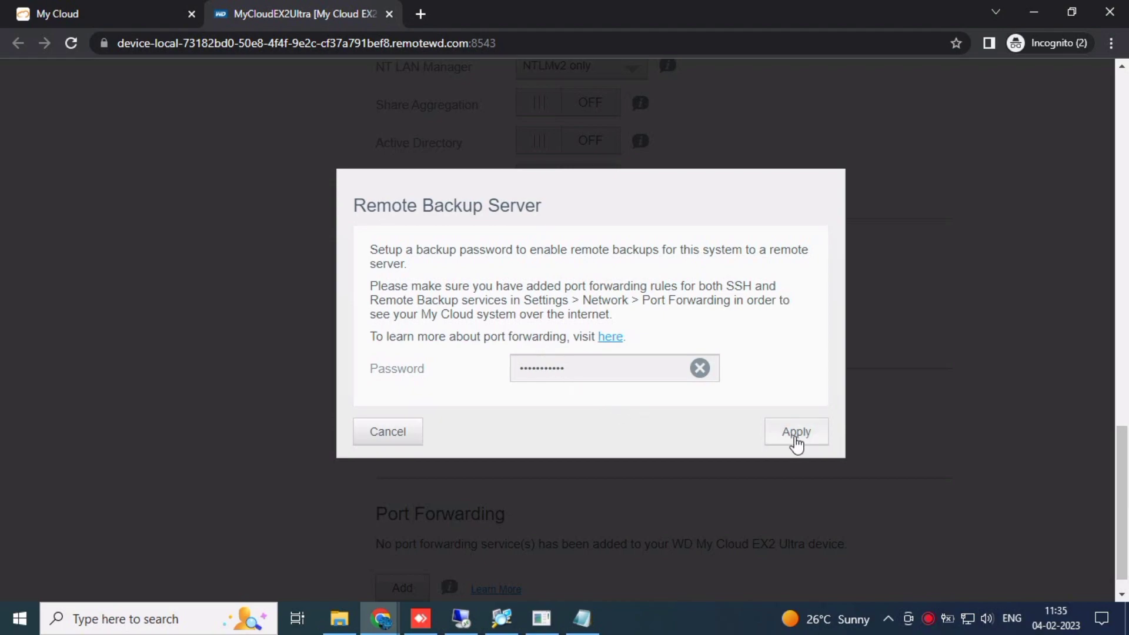
left_click(795, 437)
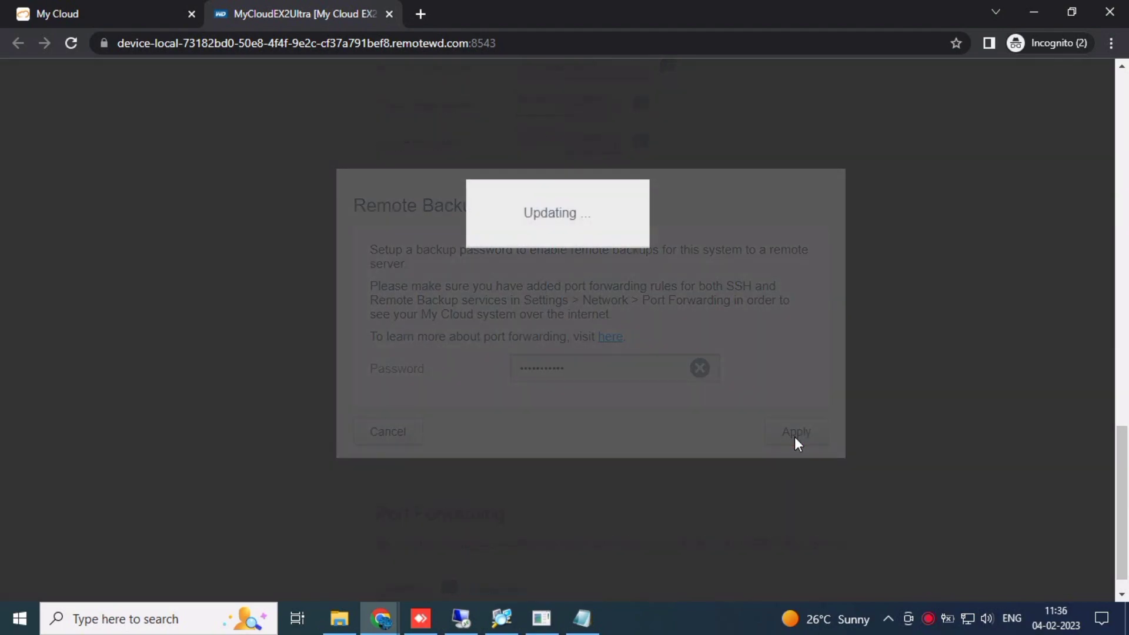
scroll(798, 445, "down", 1)
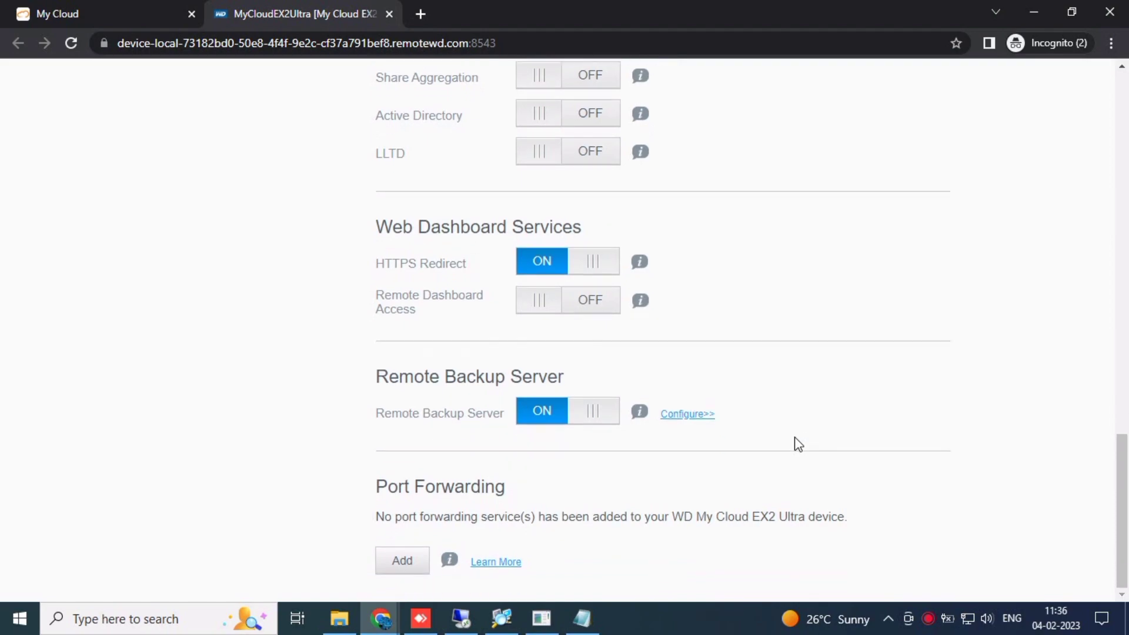
- Scroll back up the Network settings and return to the Home overview showing 3.89 TB free
scroll(799, 444, "up", 7)
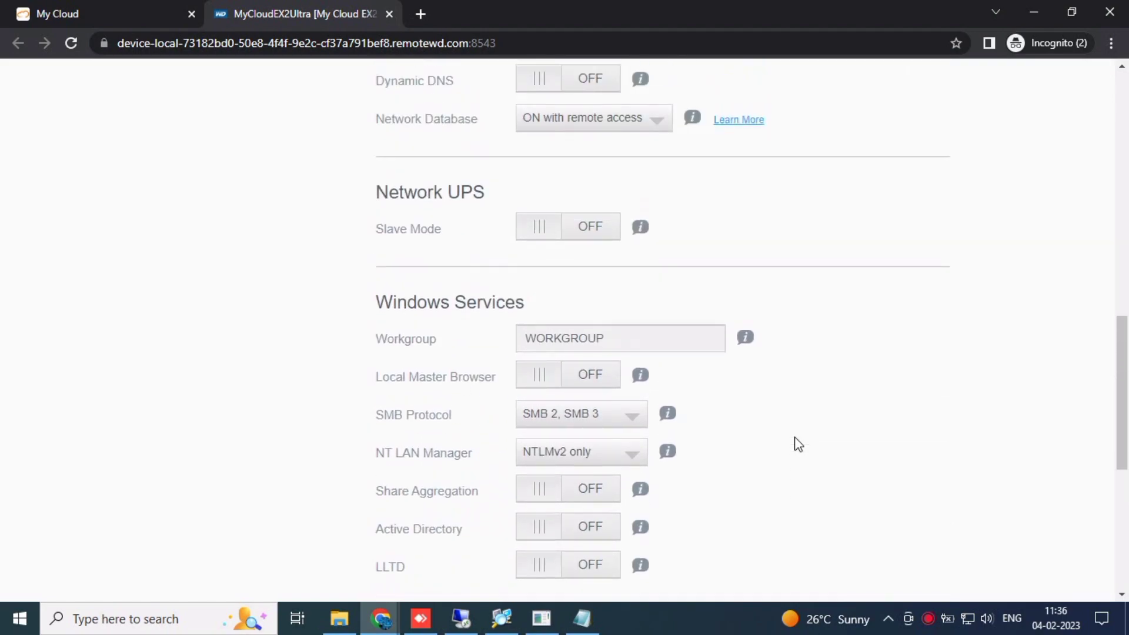
scroll(798, 444, "up", 3)
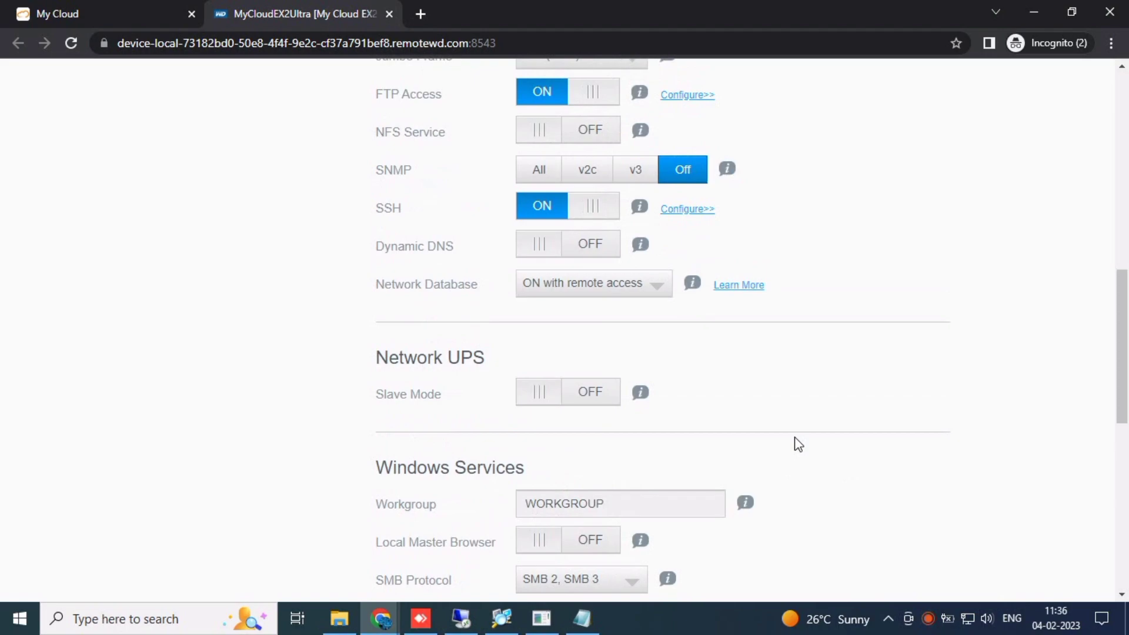
scroll(798, 444, "up", 8)
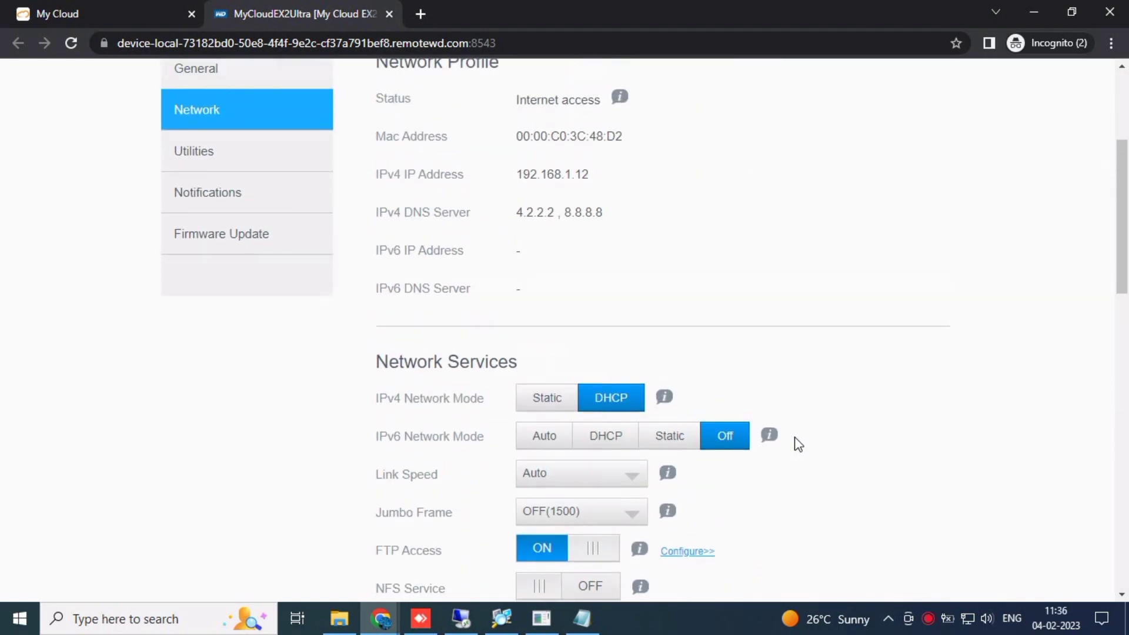
scroll(798, 444, "up", 2)
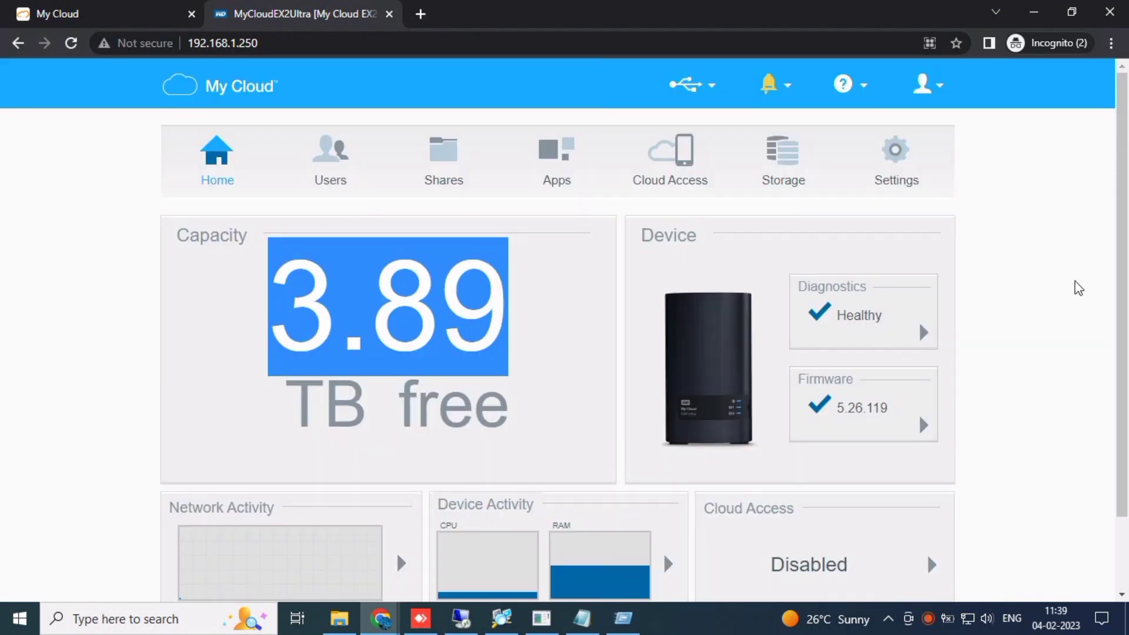
left_click(971, 214)
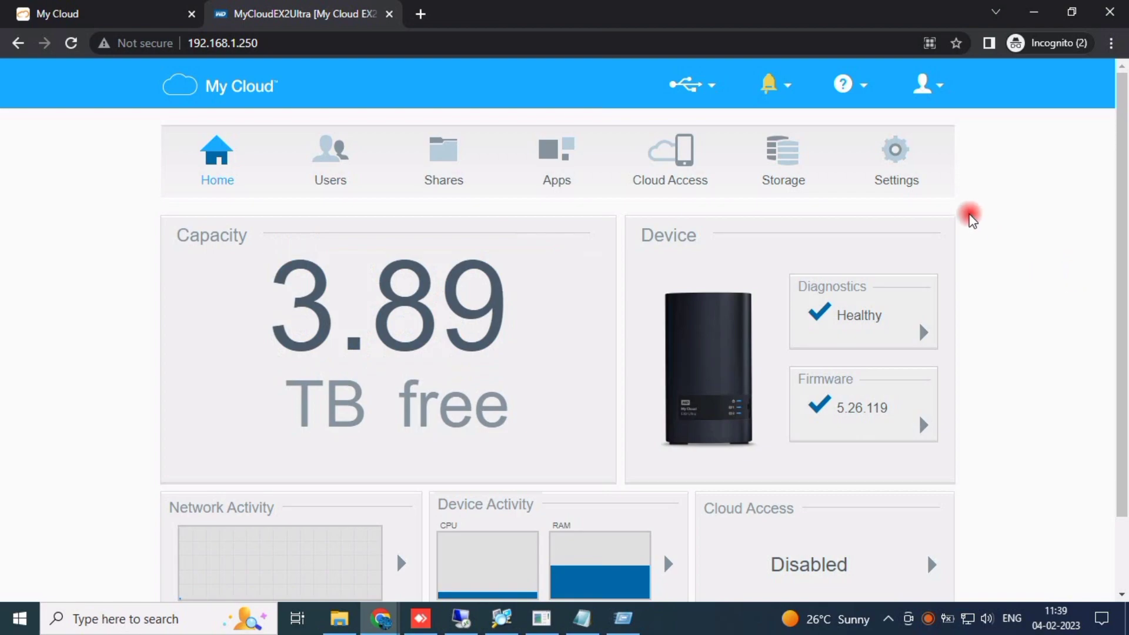
- Go to Settings and review the General settings page
left_click(898, 152)
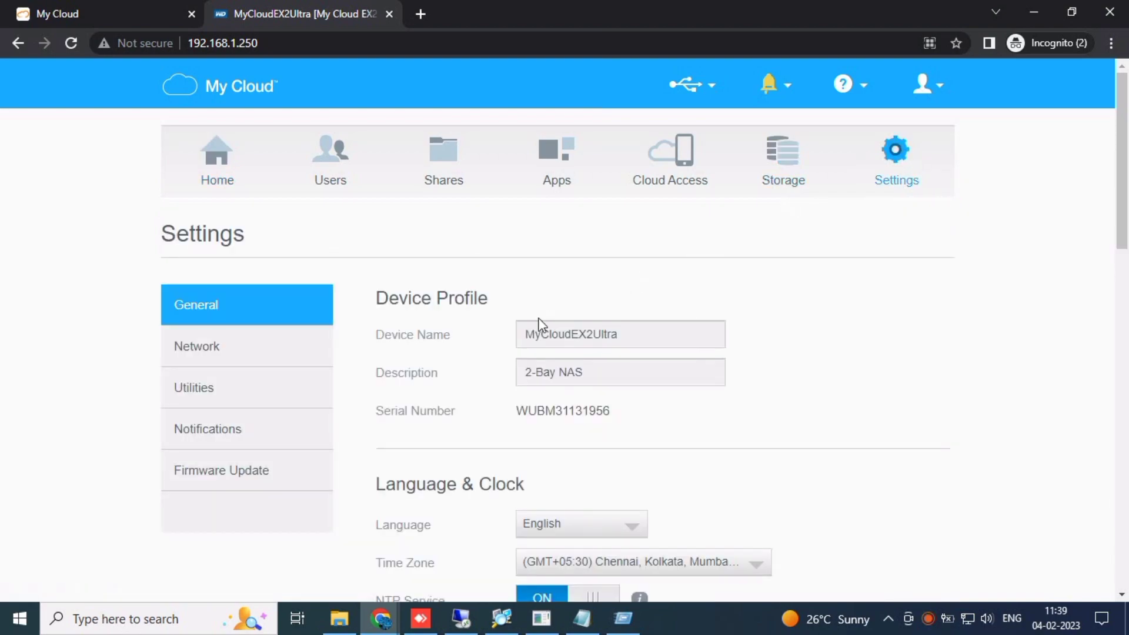
scroll(501, 396, "down", 3)
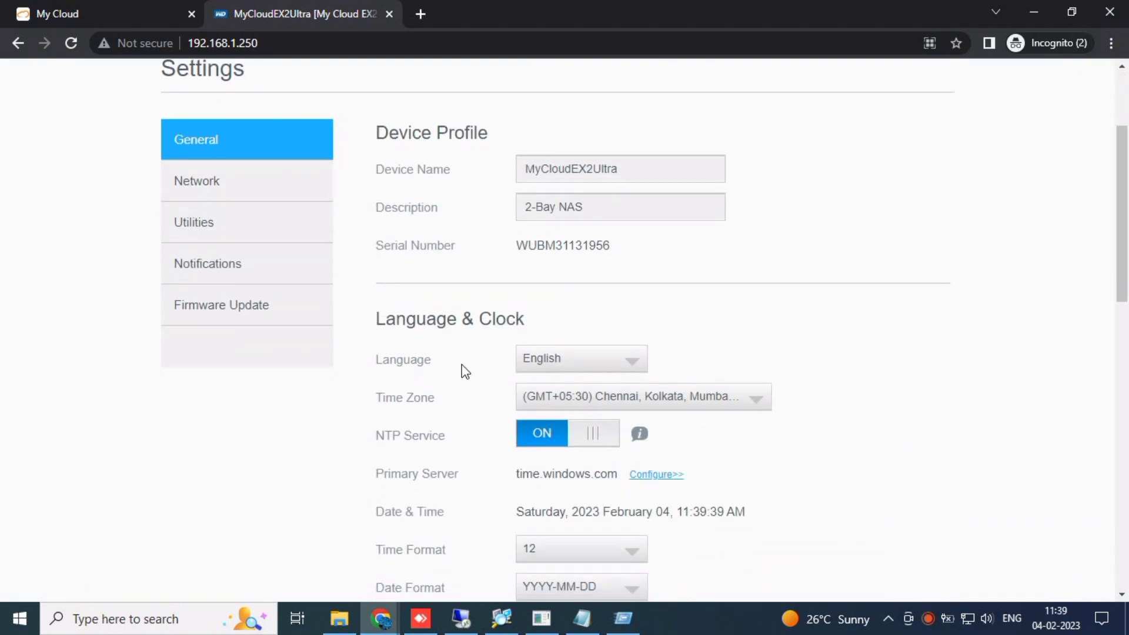
scroll(466, 371, "down", 1)
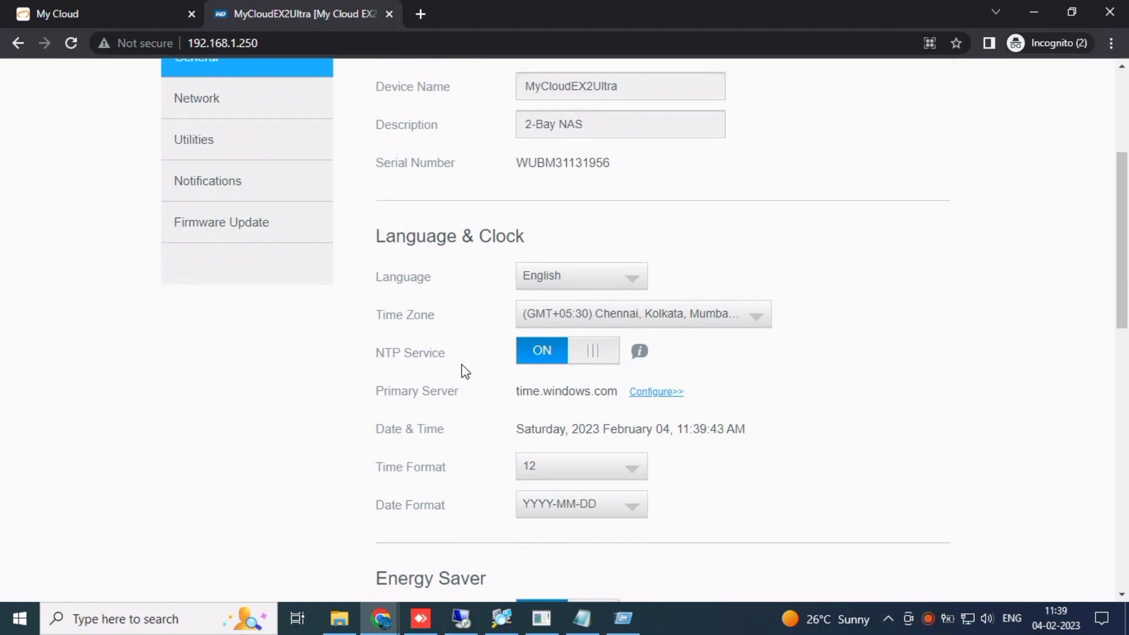
scroll(465, 371, "down", 2)
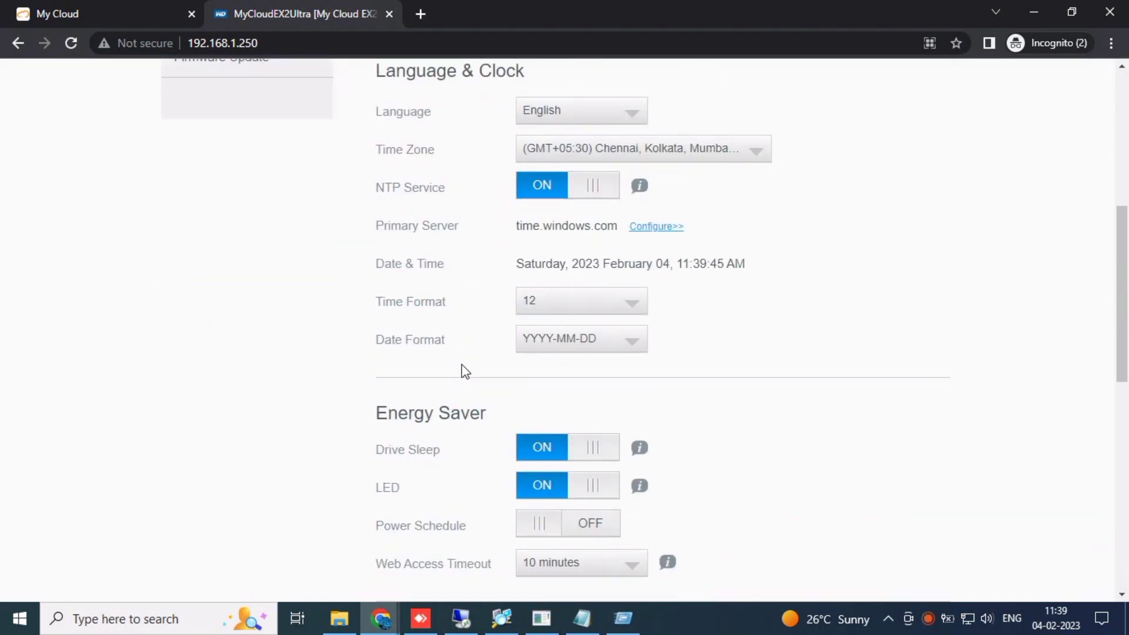
scroll(465, 371, "down", 2)
scroll(463, 364, "down", 2)
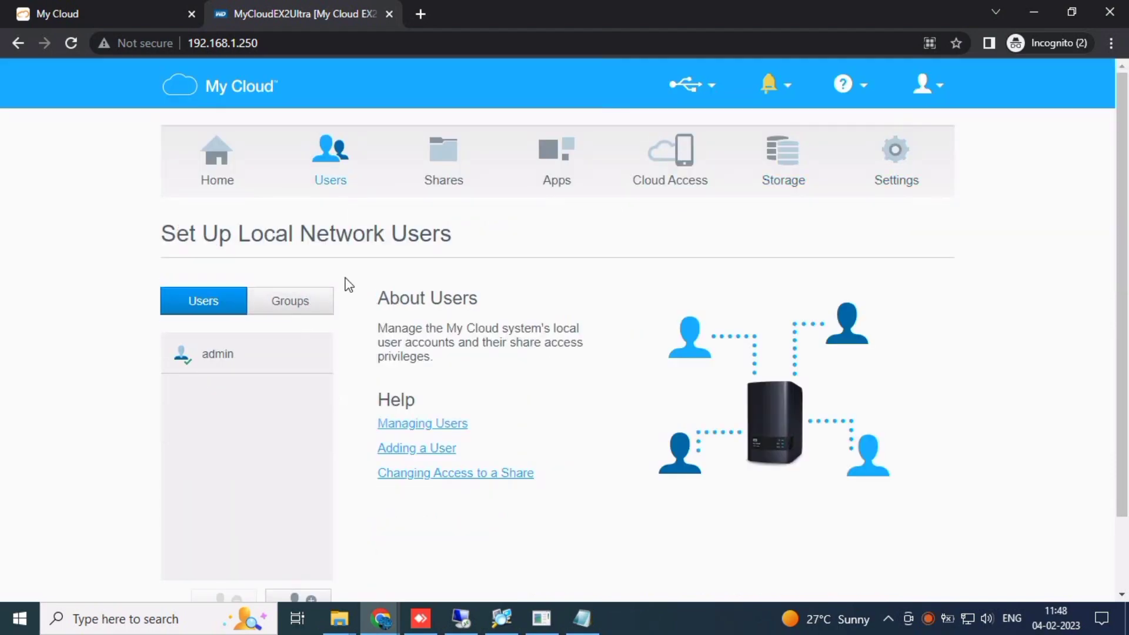
- Go to the Users page and bring up the Add User form
left_click(404, 152)
left_click(330, 156)
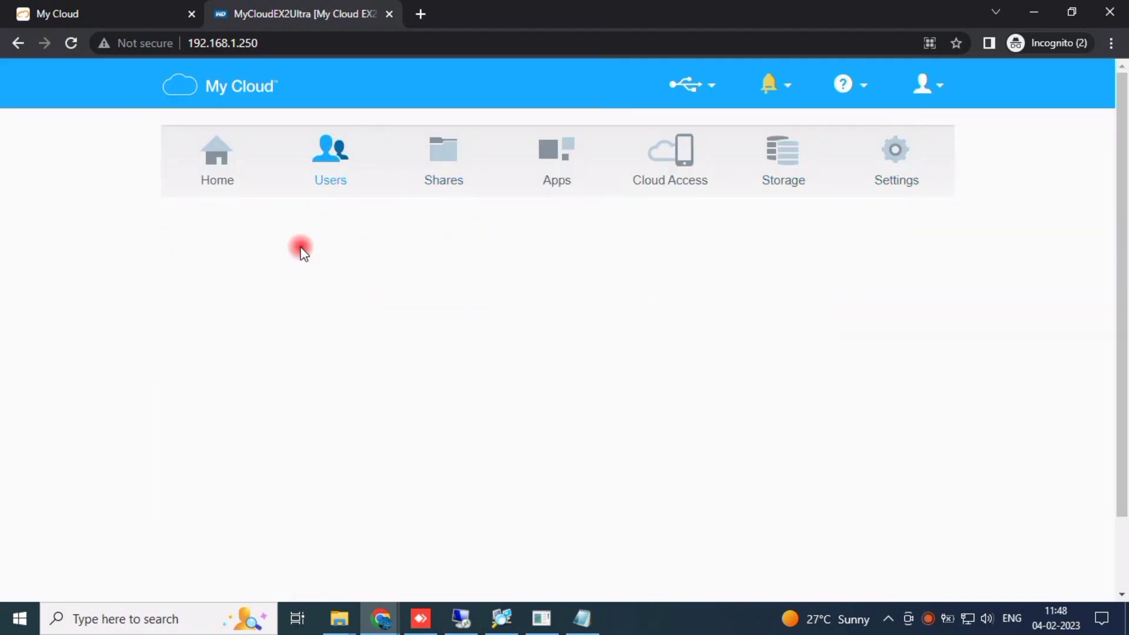
scroll(276, 500, "down", 2)
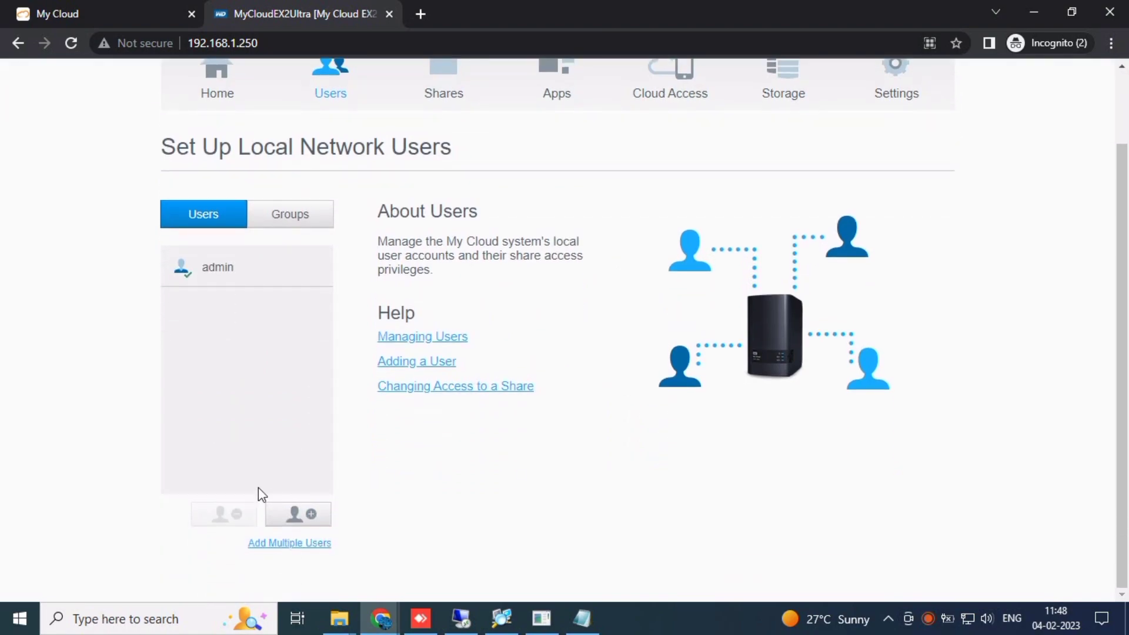
left_click(294, 513)
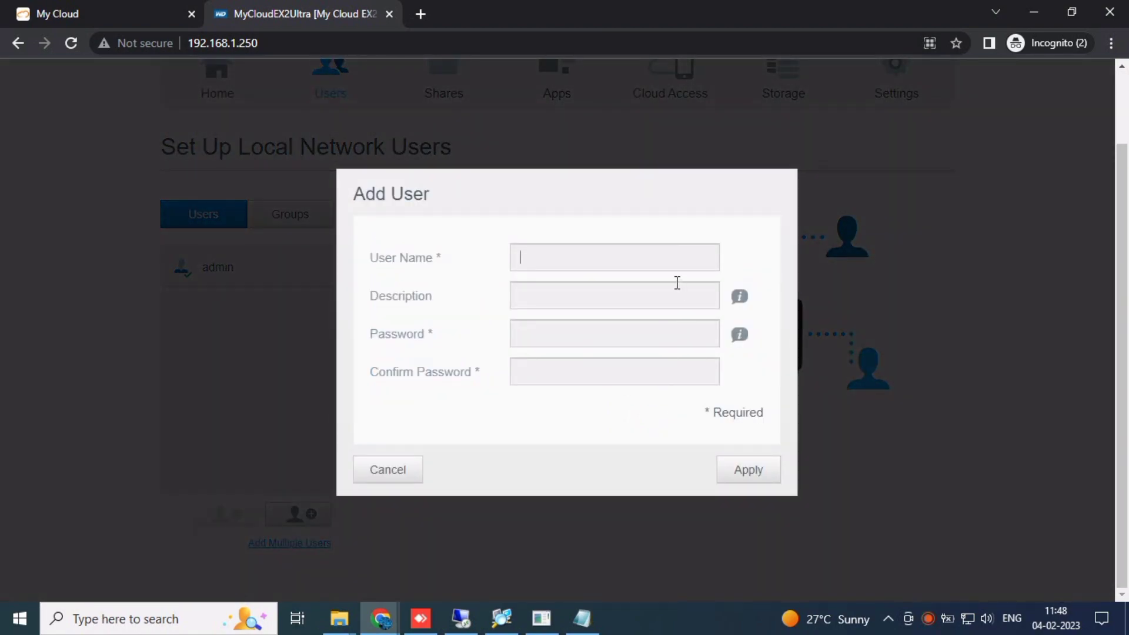
- Enter user name 'design' and the description 'design daily 4pm bkp'
type("design")
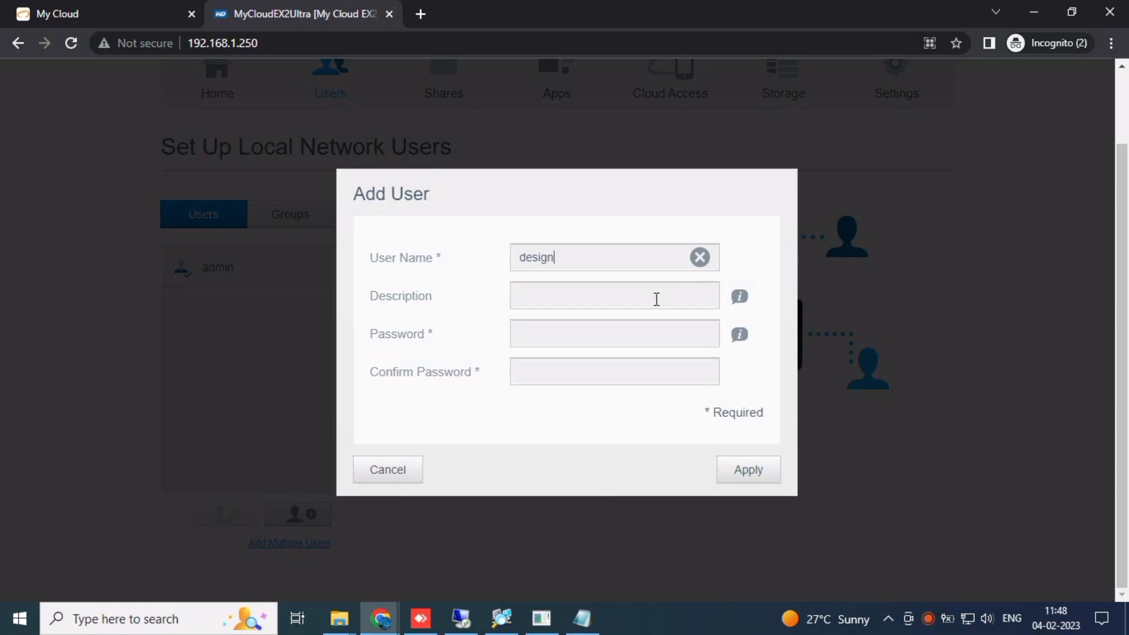
left_click(632, 295)
type("design")
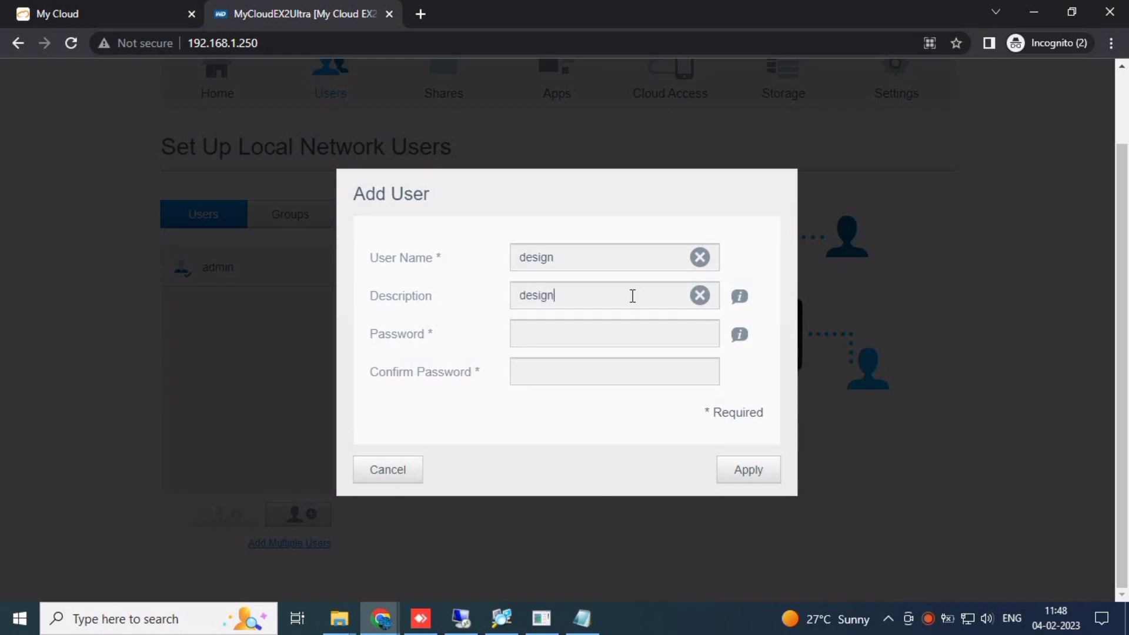
type(" dat")
type("ly 4pm ")
type("bak")
key("BackSpace")
key("BackSpace")
- Enter and confirm the new user's password, then apply to create the design user
left_click(629, 343)
left_click(546, 336)
type("•••••••••")
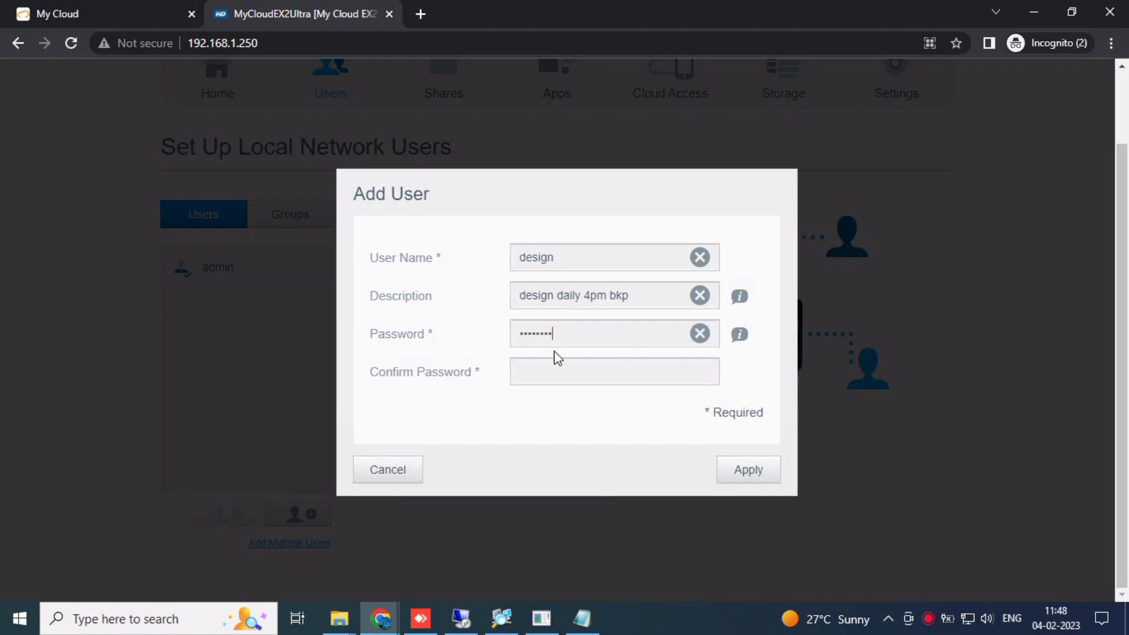
left_click(565, 367)
type("•••••••••")
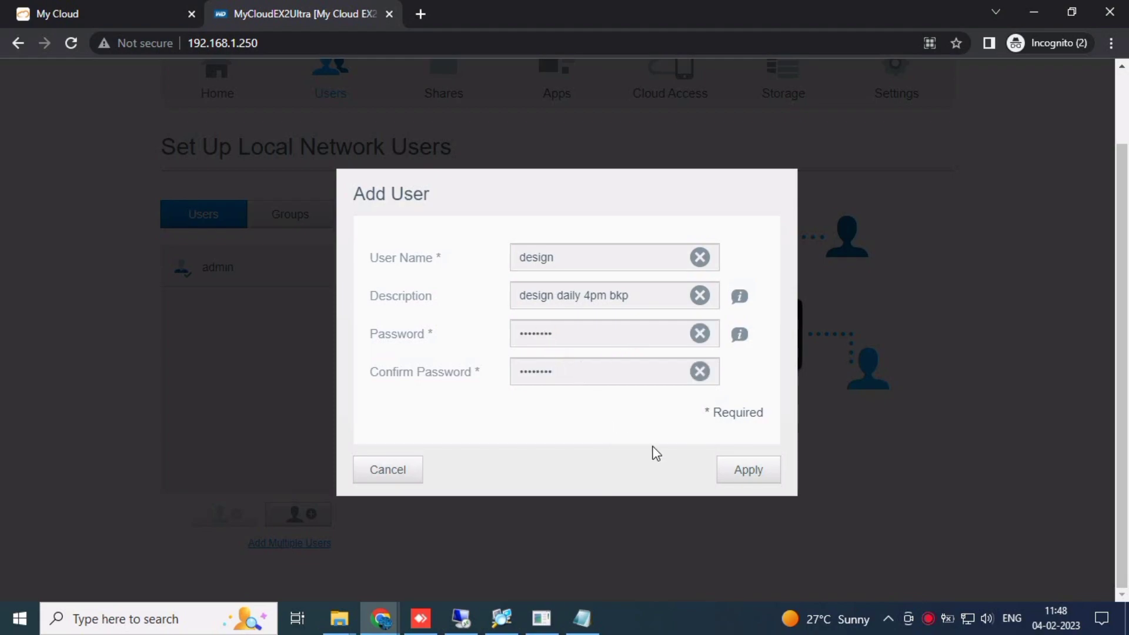
left_click_drag(581, 269, 432, 245)
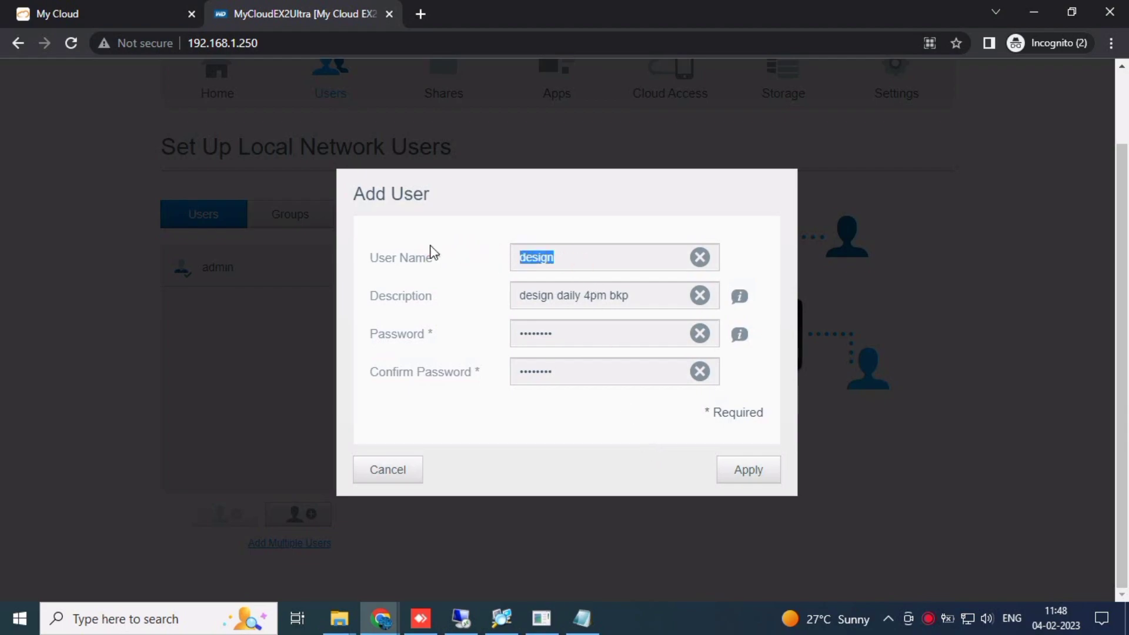
left_click(789, 405)
left_click(753, 463)
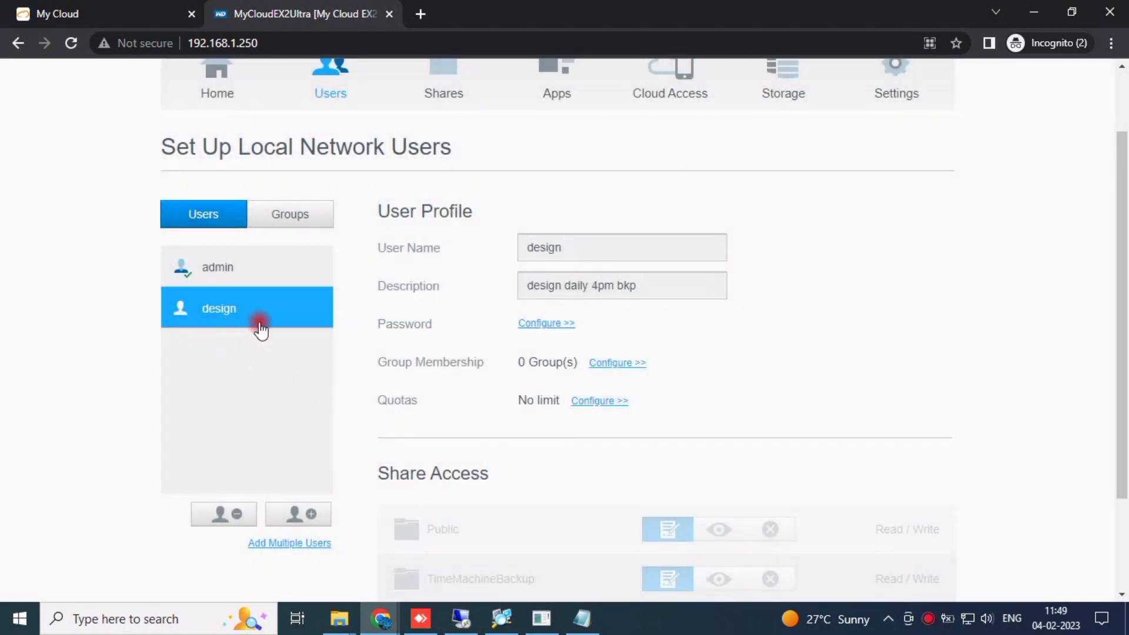
- Check the design user's Share Access shows Read / Write on design, then go to Shares
scroll(672, 444, "down", 2)
scroll(672, 437, "down", 1)
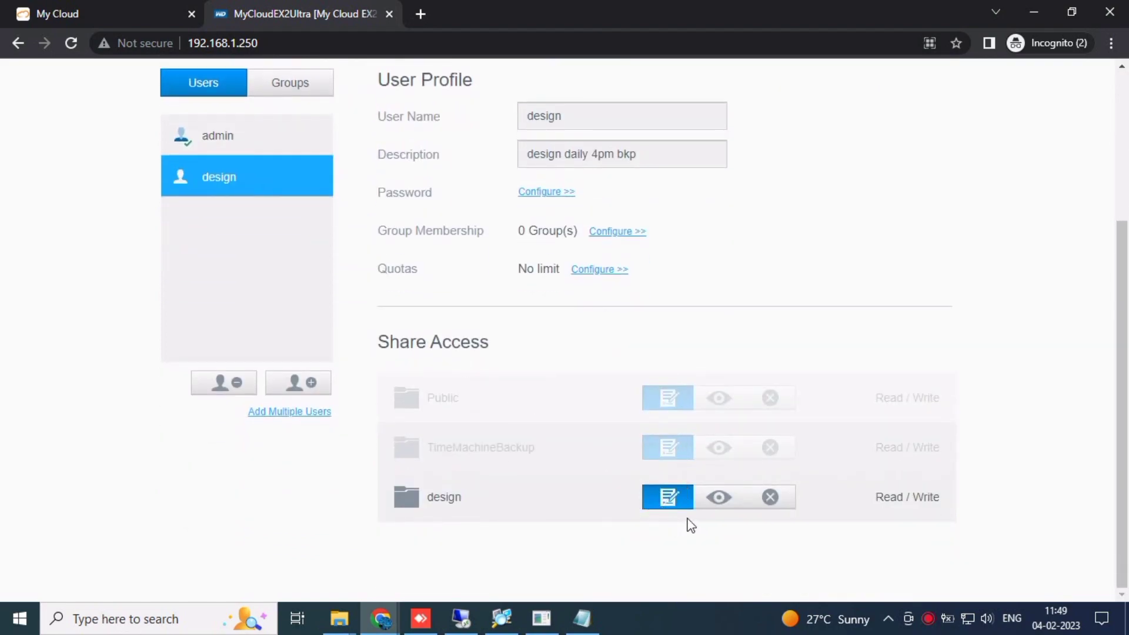
scroll(679, 509, "up", 3)
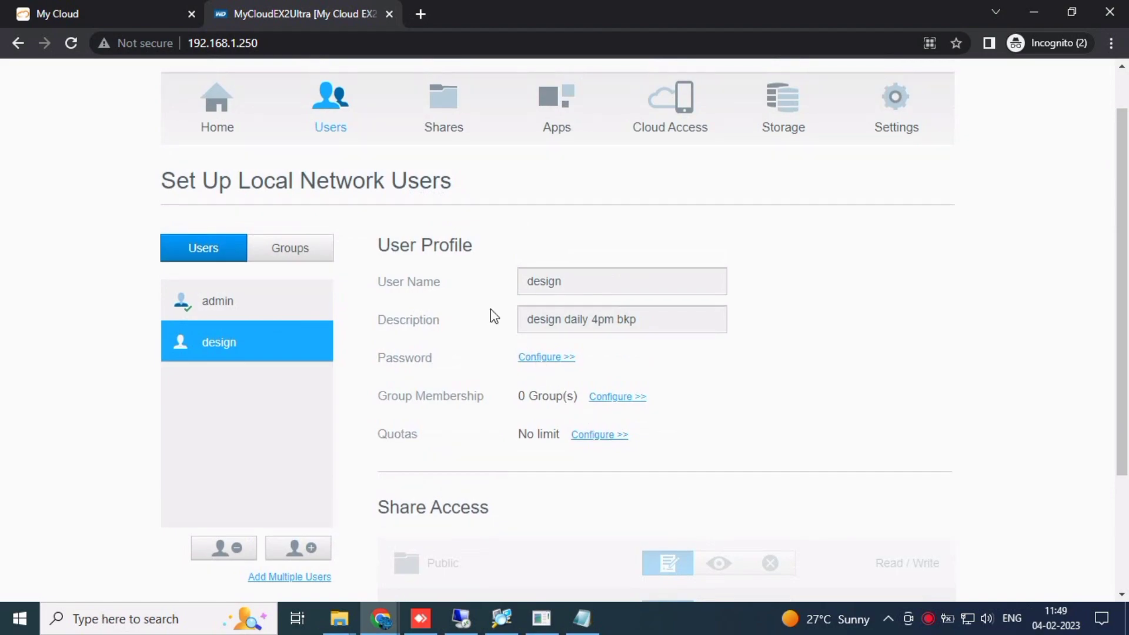
left_click(425, 126)
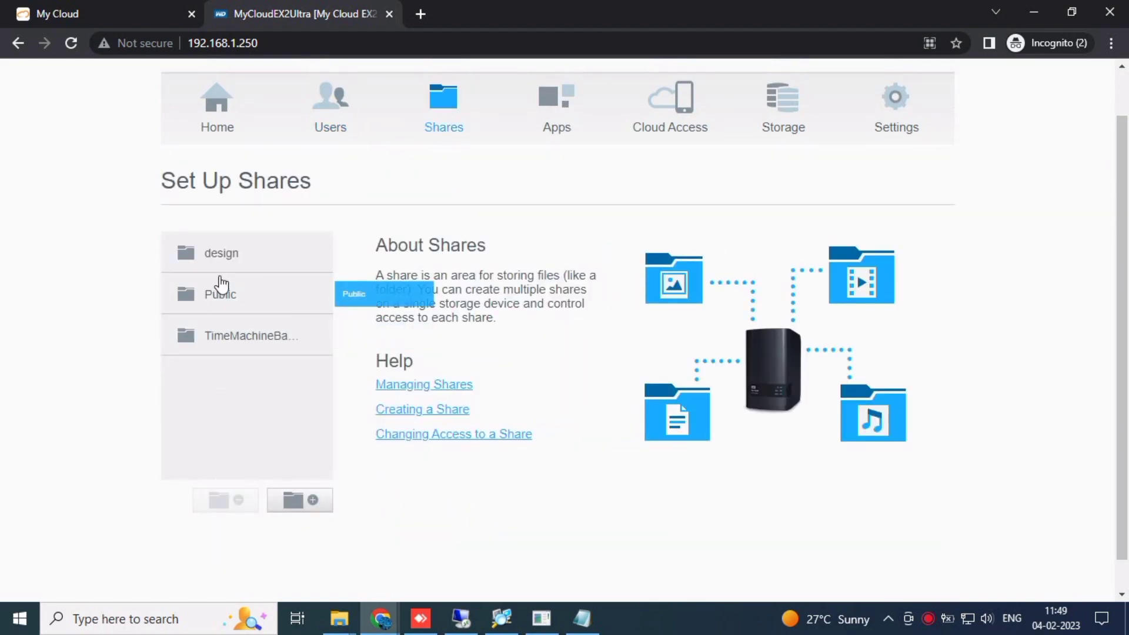
- Grant admin Read / Write access on the design share's User Access list
left_click(220, 245)
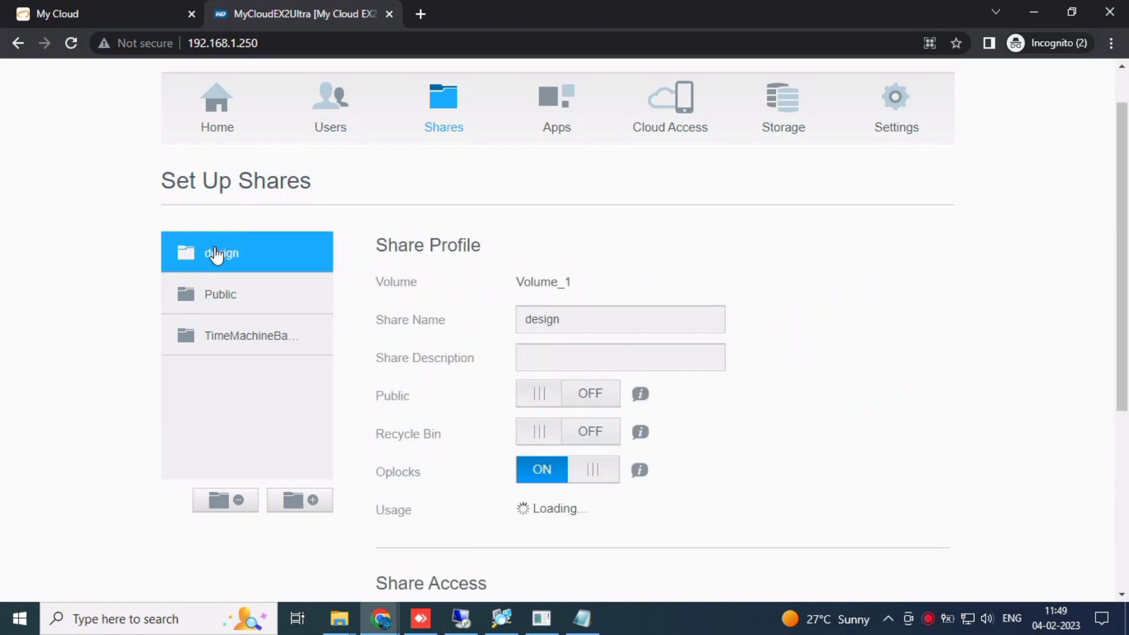
scroll(453, 441, "down", 3)
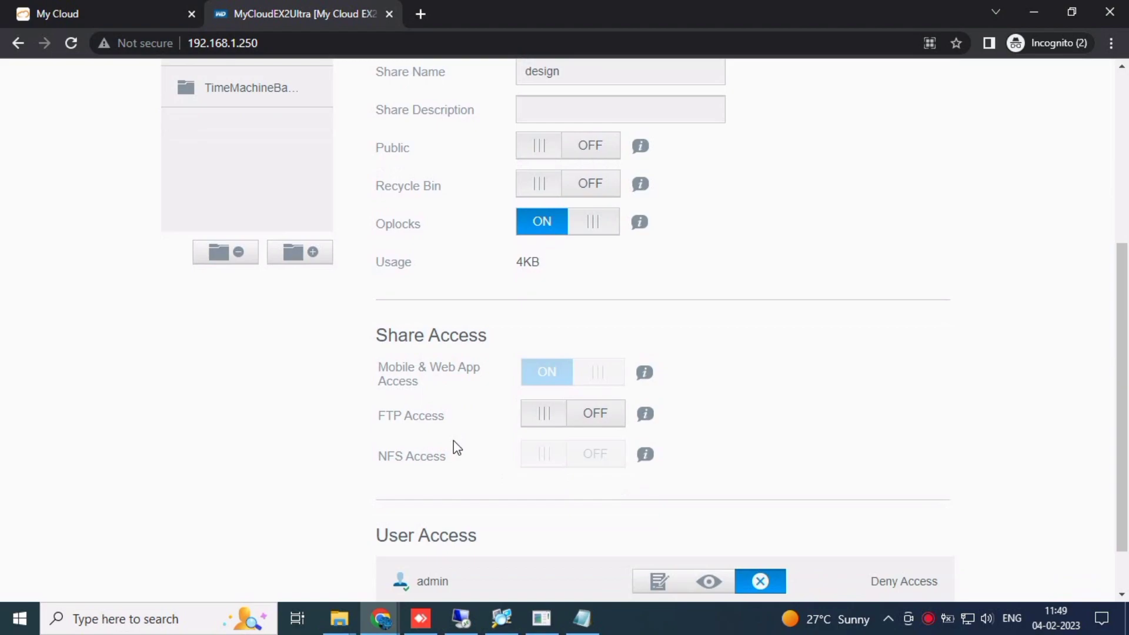
scroll(454, 441, "down", 1)
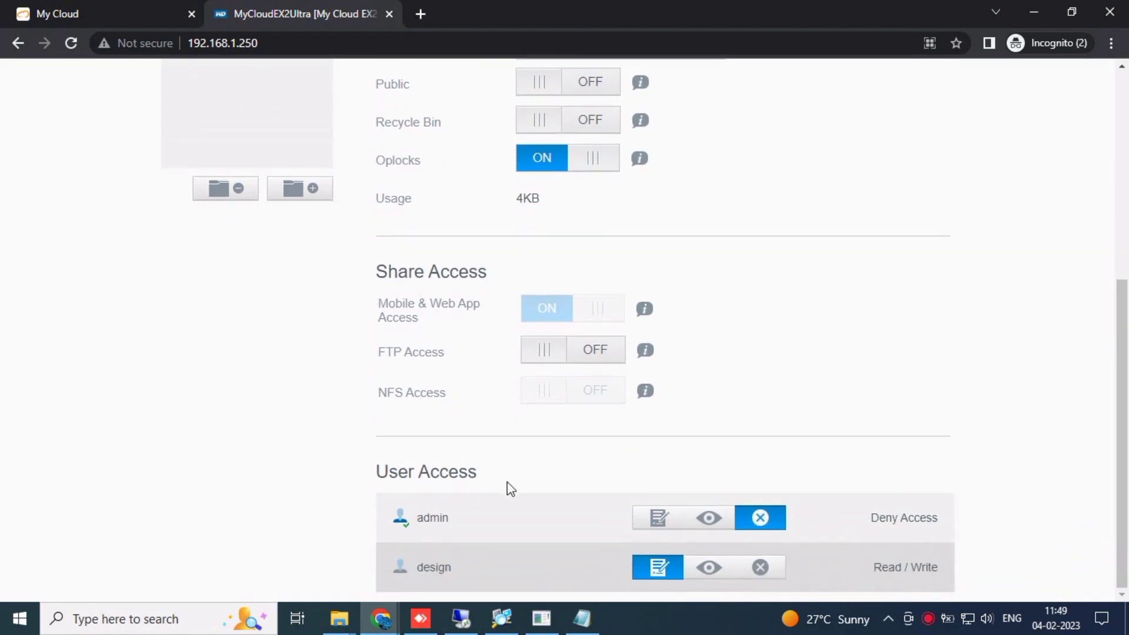
left_click(664, 520)
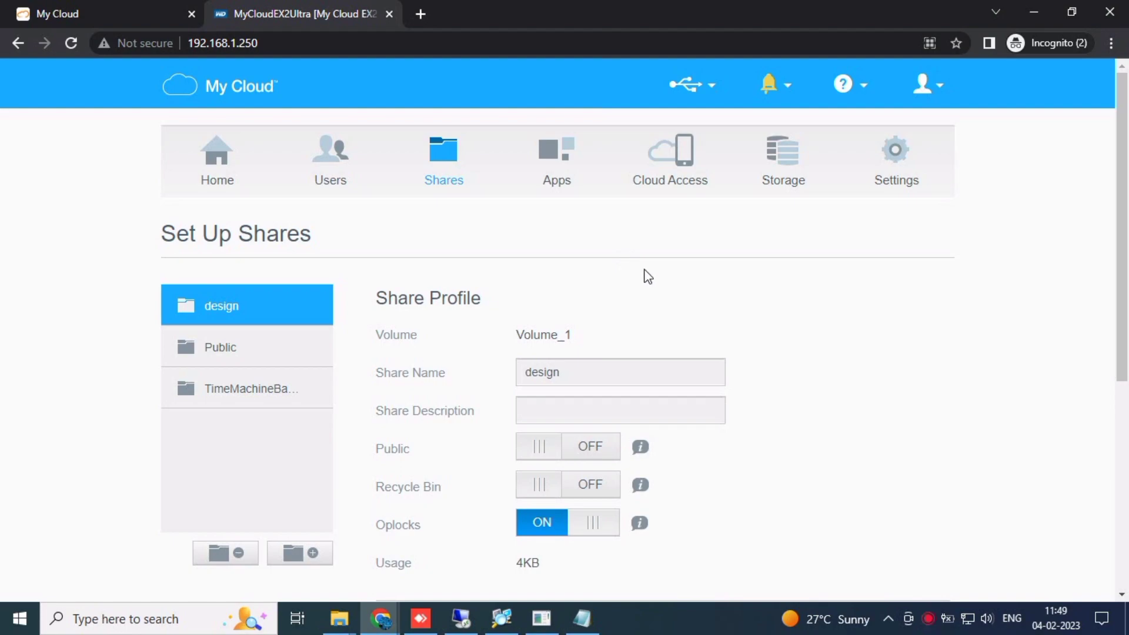
key("super+r")
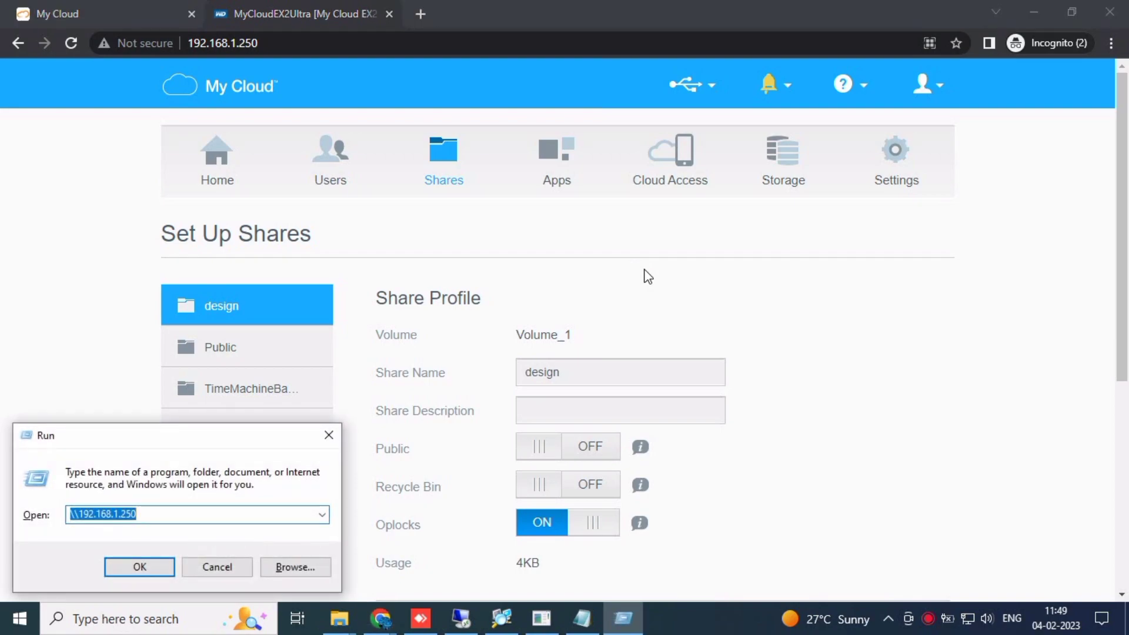
- Open \\192.168.1.250 in File Explorer, refresh, and open the design share
key("Return")
right_click(632, 282)
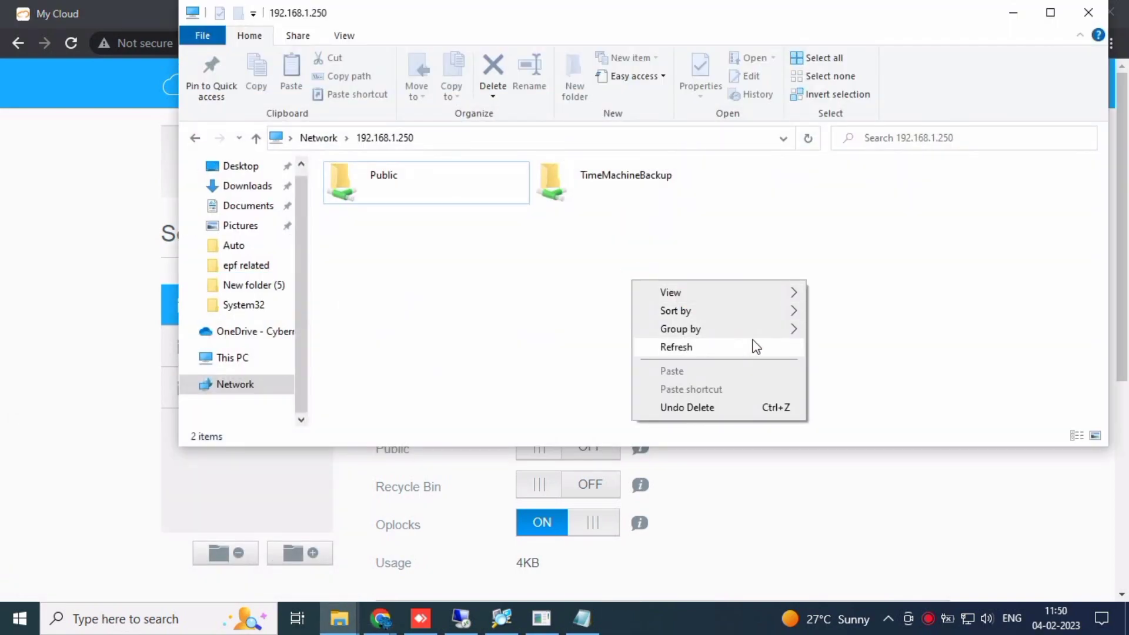
left_click(755, 346)
left_click(442, 199)
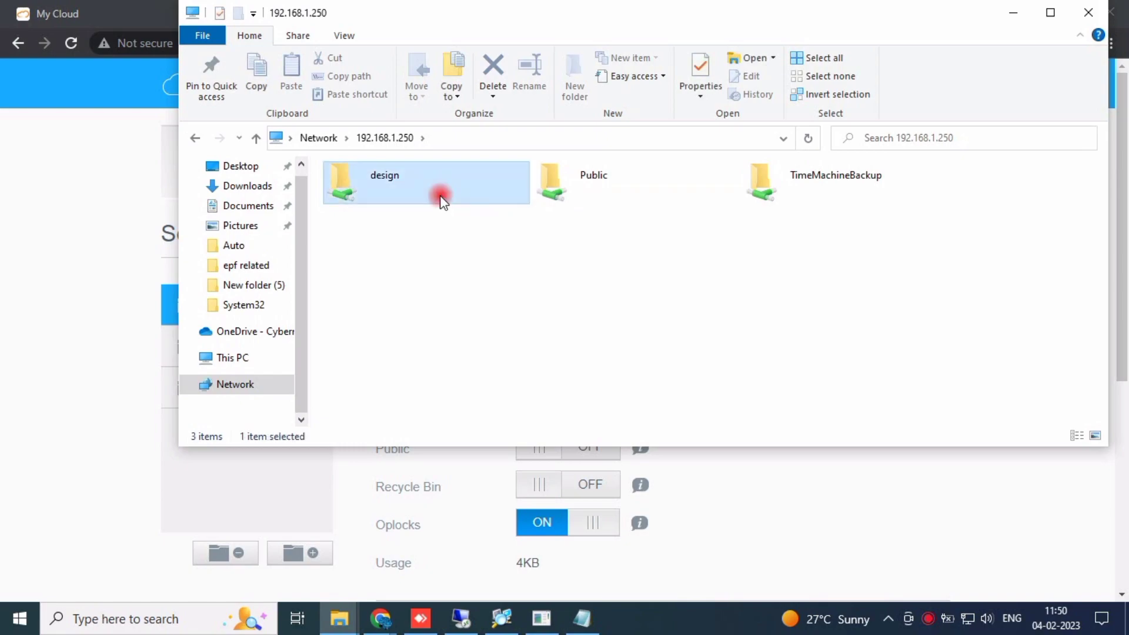
double_click(442, 199)
right_click(464, 217)
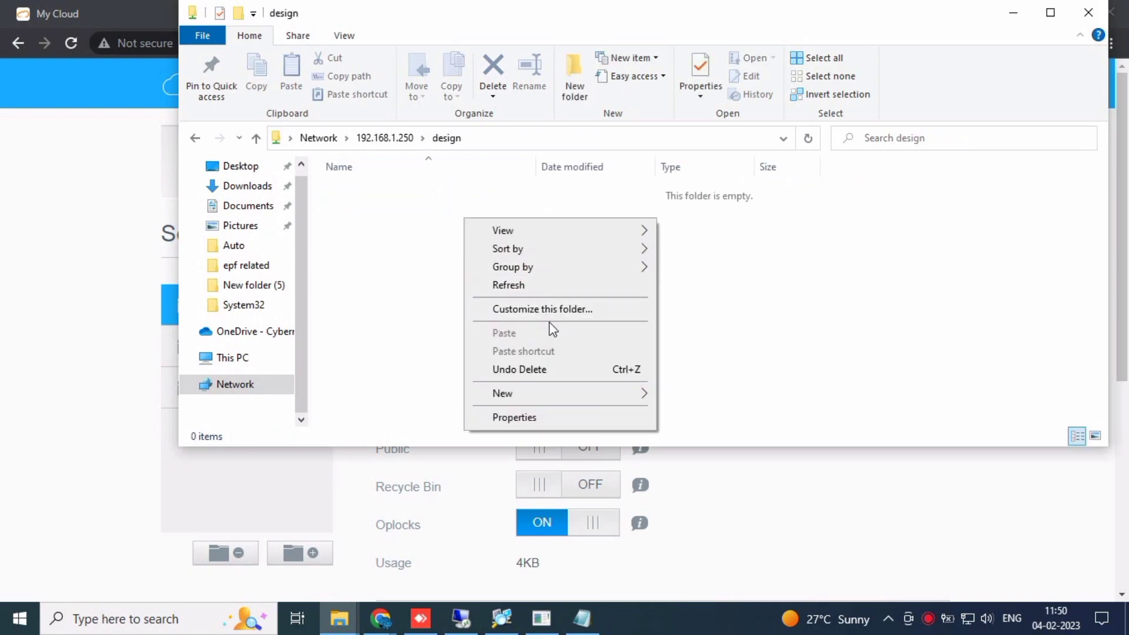
left_click(512, 284)
- Create new folders PC1 and PC2 inside the design share
right_click(498, 277)
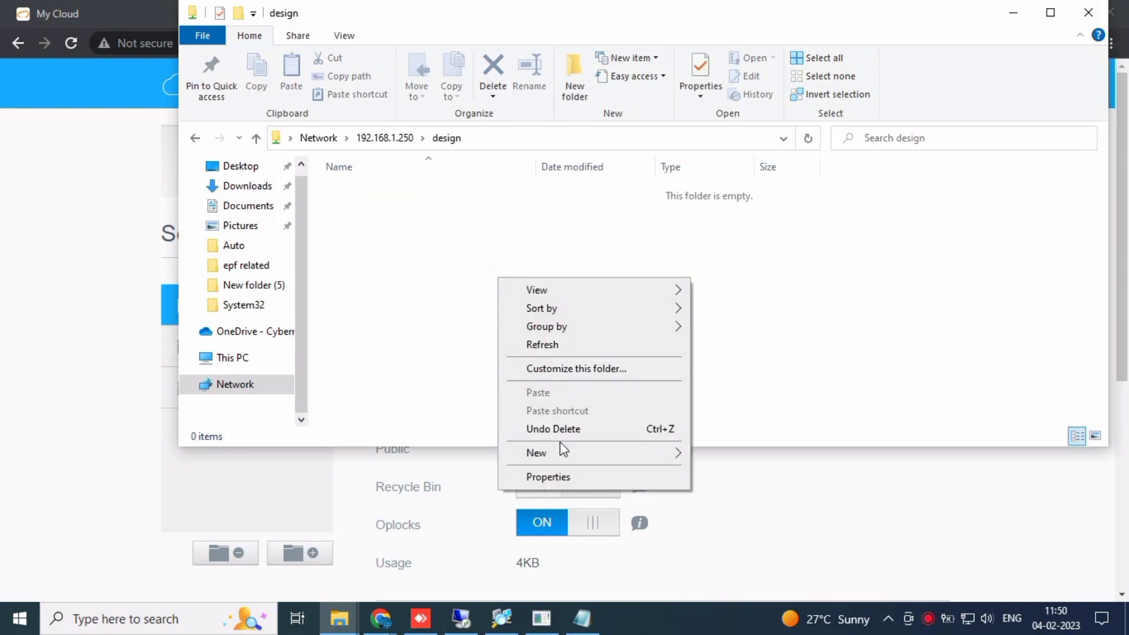
mouse_move(564, 455)
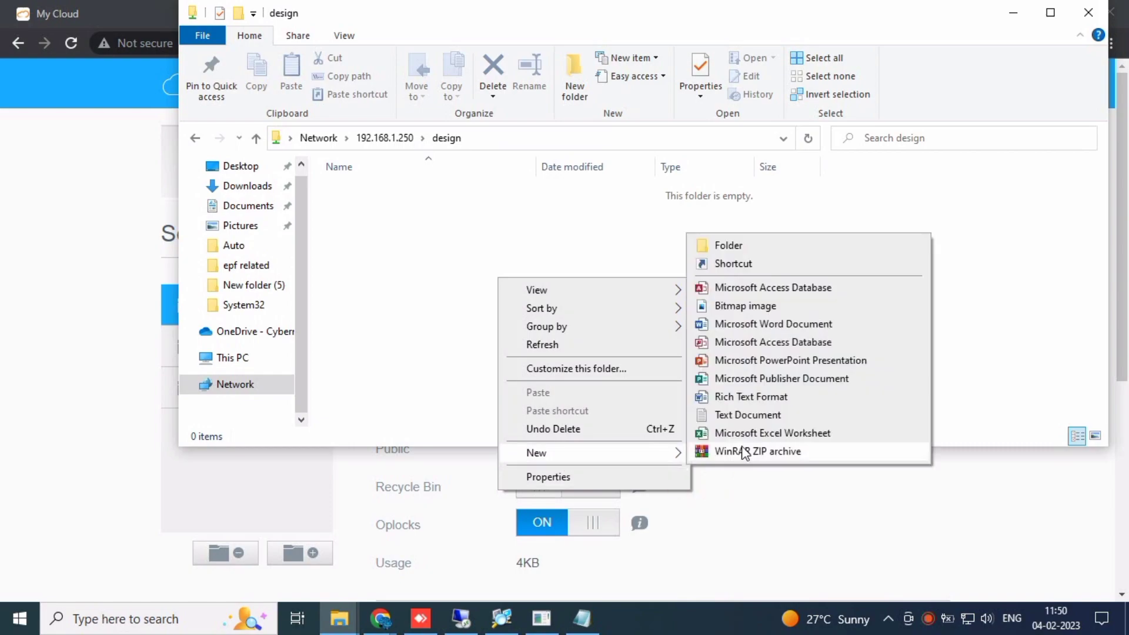
left_click(764, 253)
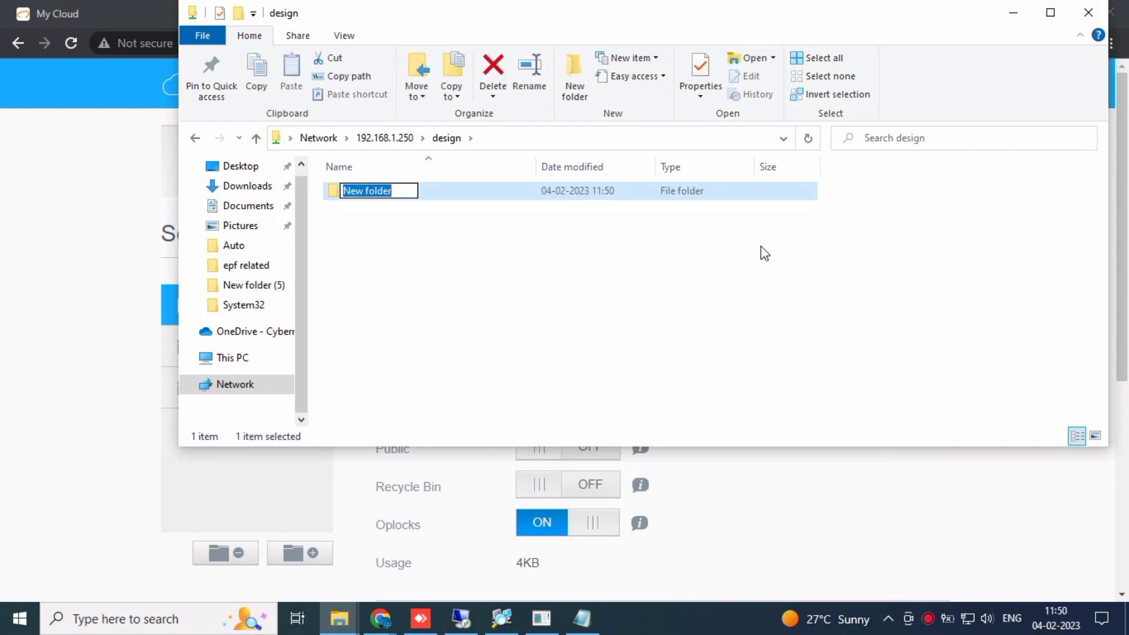
type("PC1")
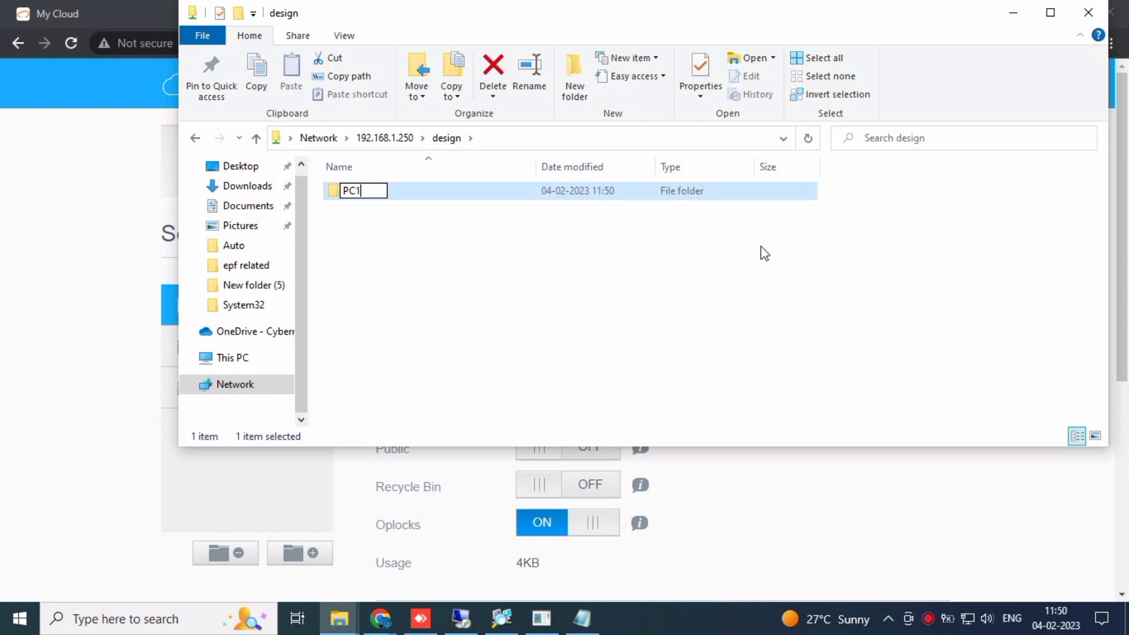
left_click(574, 310)
right_click(506, 315)
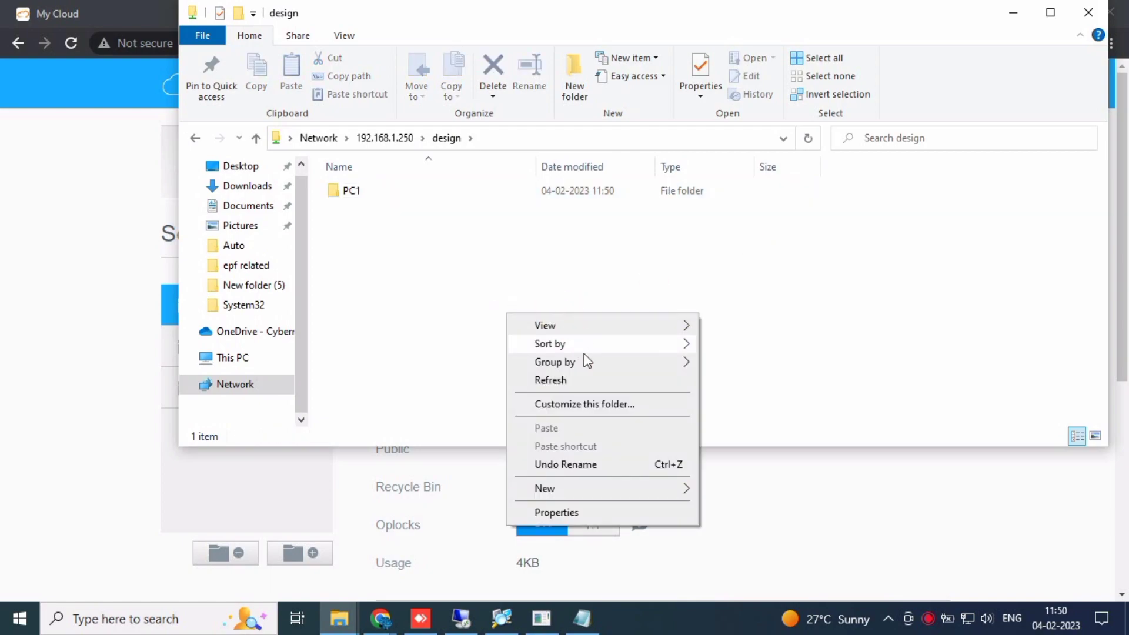
mouse_move(665, 487)
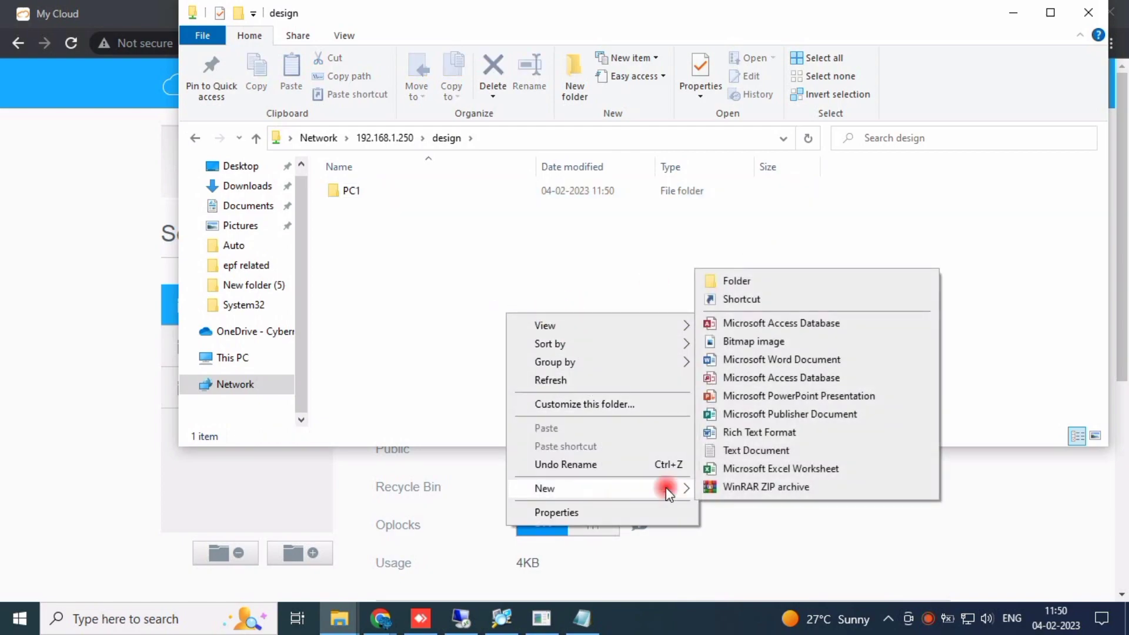
left_click(803, 285)
type("PC2")
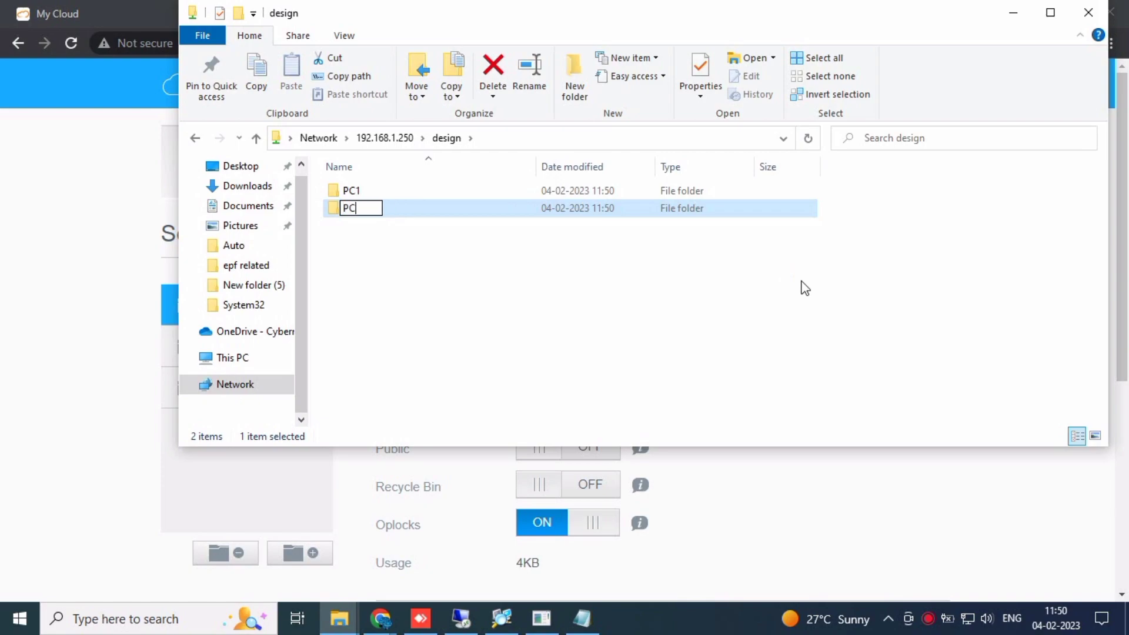
left_click(474, 297)
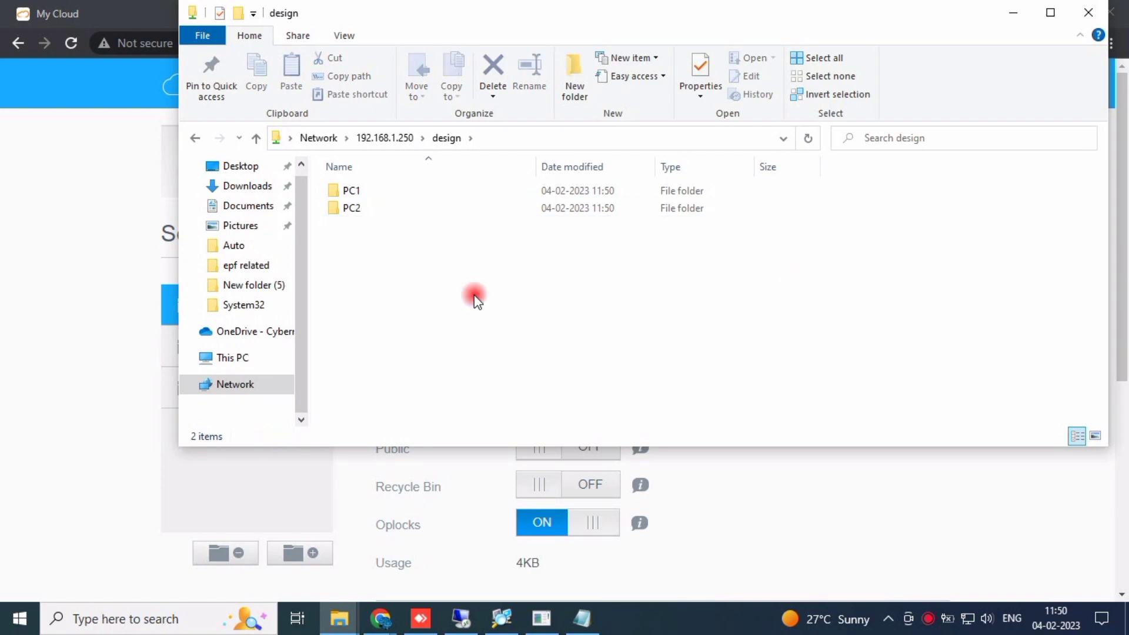
- Add a third new folder in design and name it PC3
right_click(475, 296)
mouse_move(528, 472)
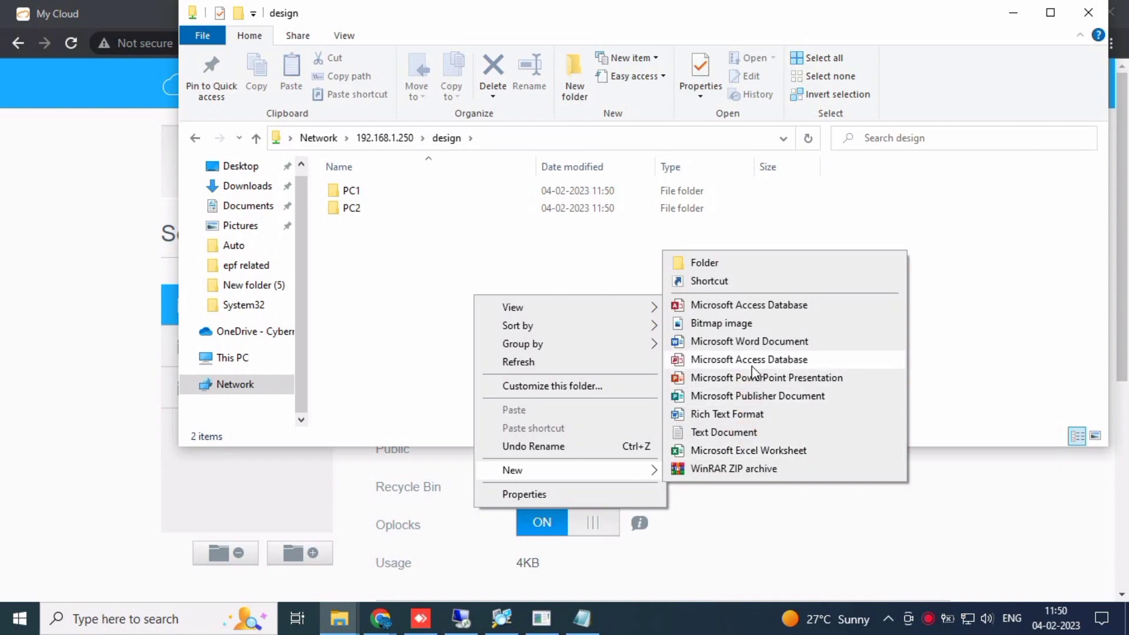
left_click(727, 264)
type("PC3")
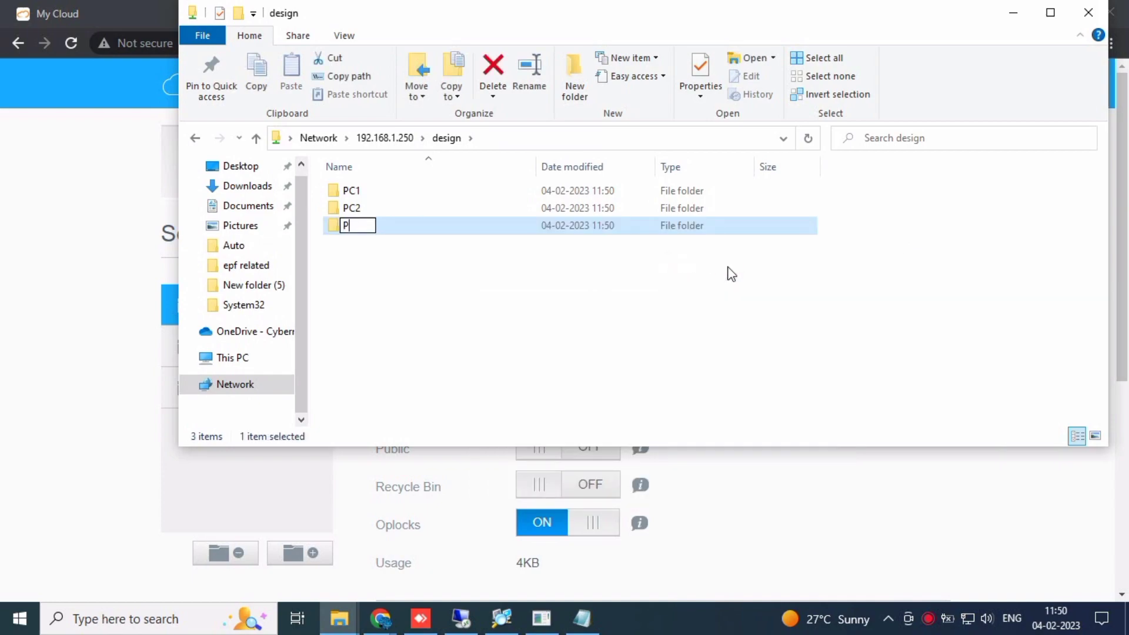